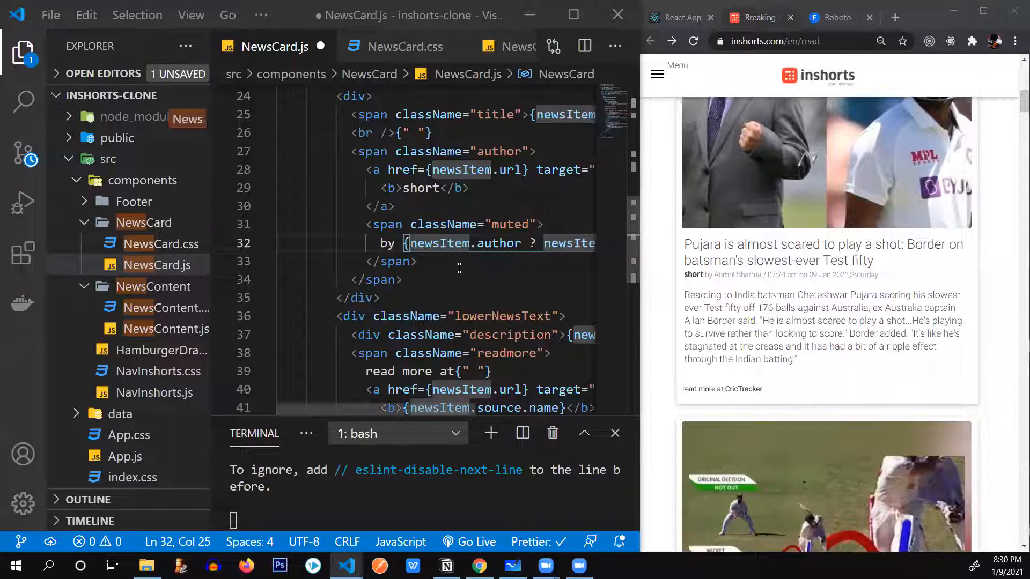
# Append ' /' to the author line in NewsCard.js and start a new braces block below it.
pyautogui.click(456, 262)
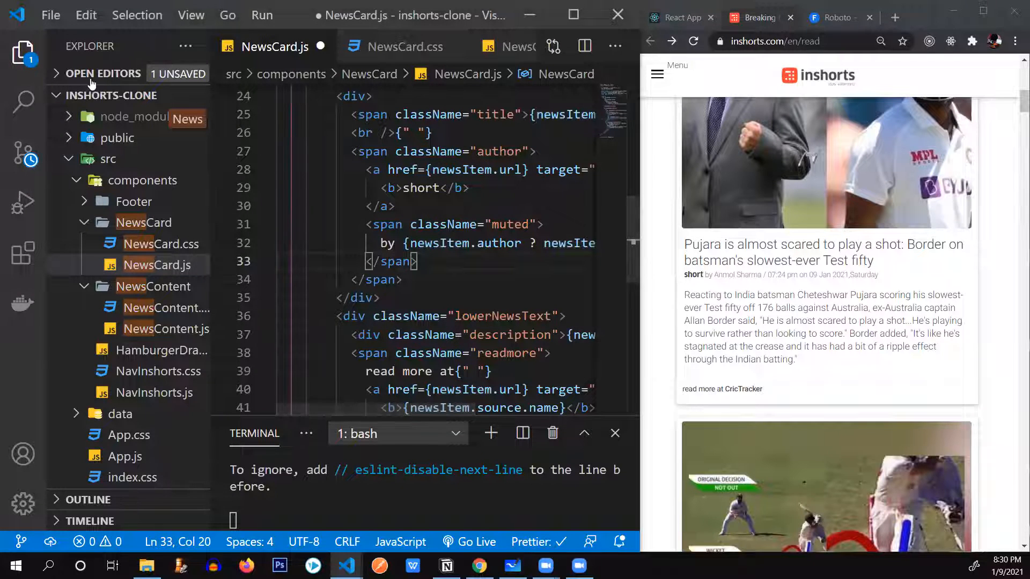
pyautogui.click(25, 57)
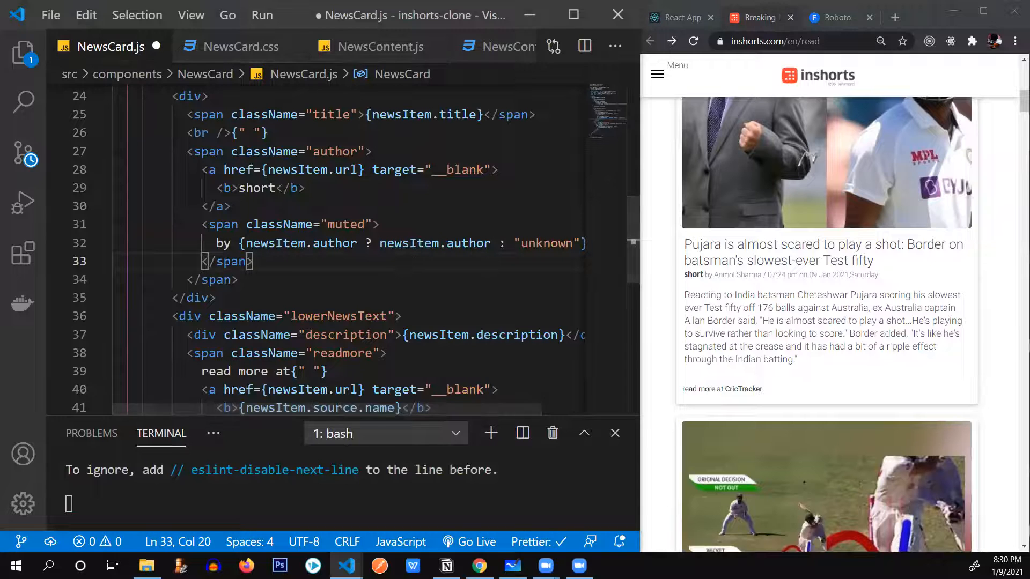
pyautogui.moveTo(467, 243); pyautogui.dragTo(573, 243)
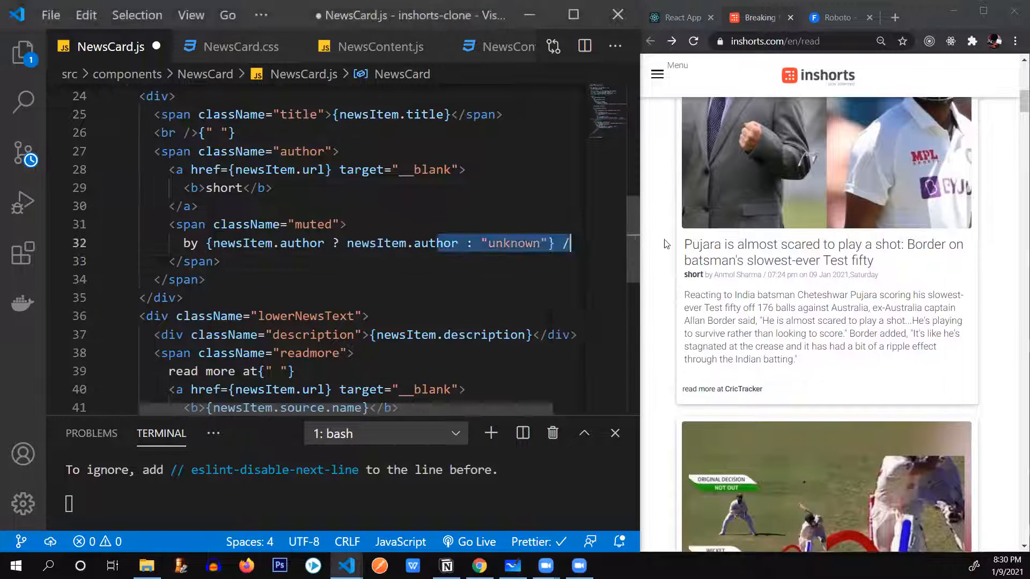
pyautogui.click(563, 243)
pyautogui.write('/')
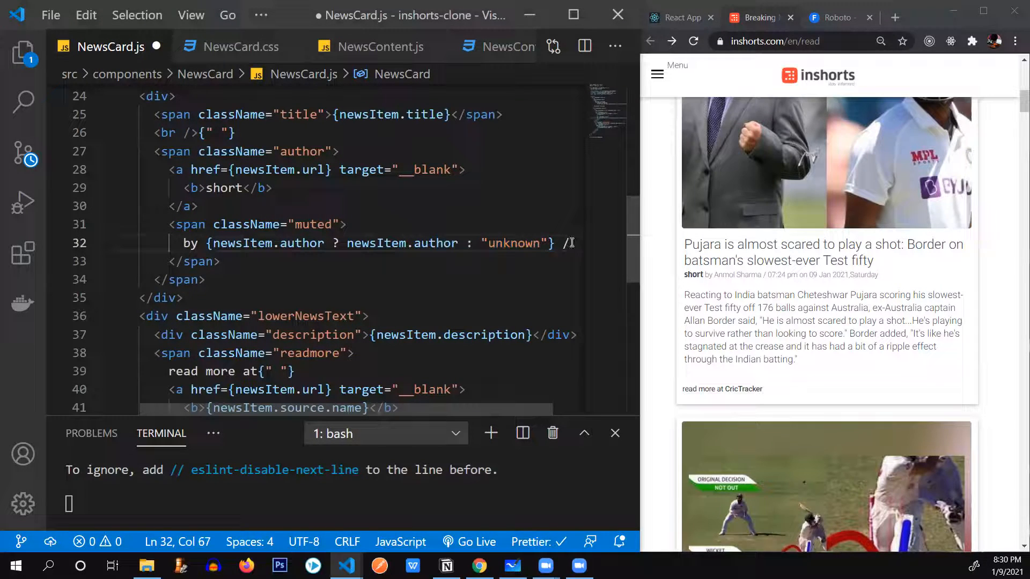
pyautogui.press('Return')
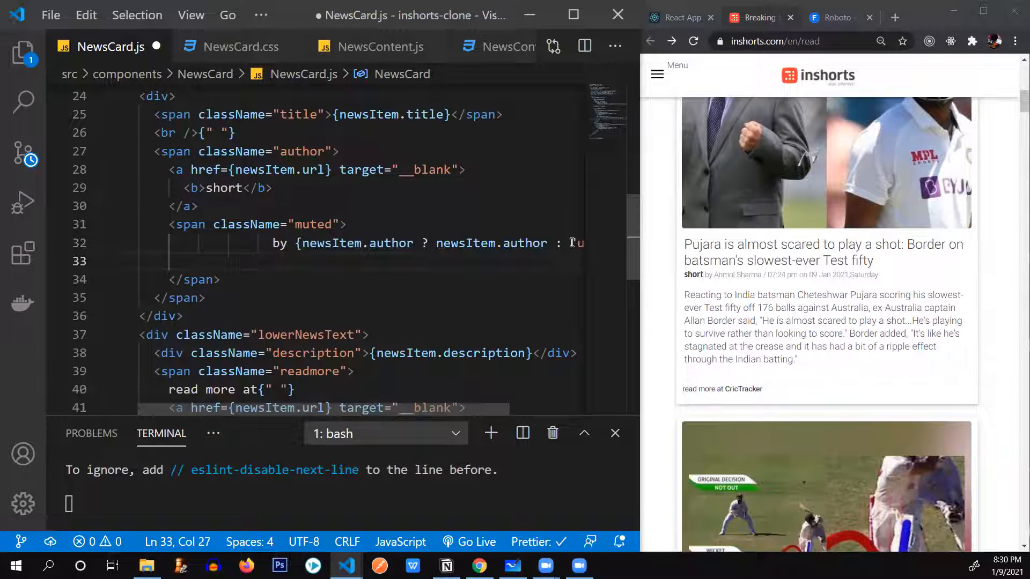
pyautogui.write('{')
pyautogui.press('Return')
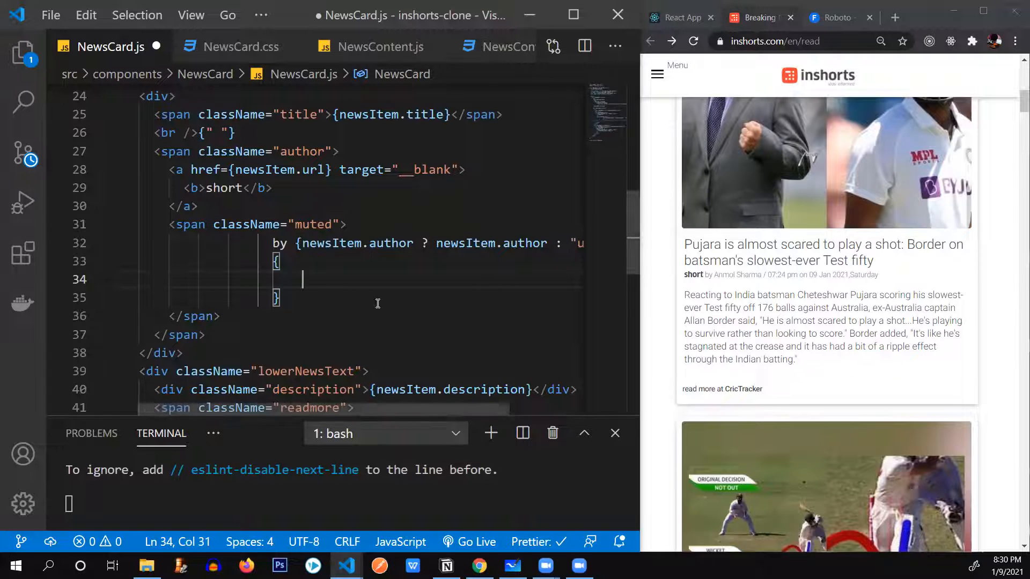
pyautogui.write('time')
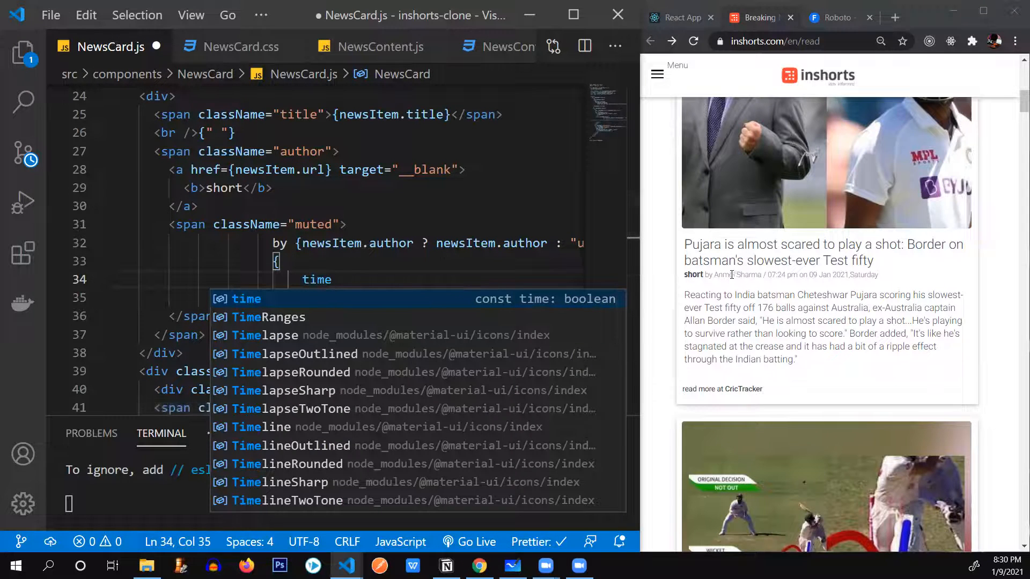
# Write the {time?`${hour-12}:${date[4].substring(3,5)}`} expression, then switch to the whiteboard.
pyautogui.moveTo(763, 274); pyautogui.dragTo(790, 274)
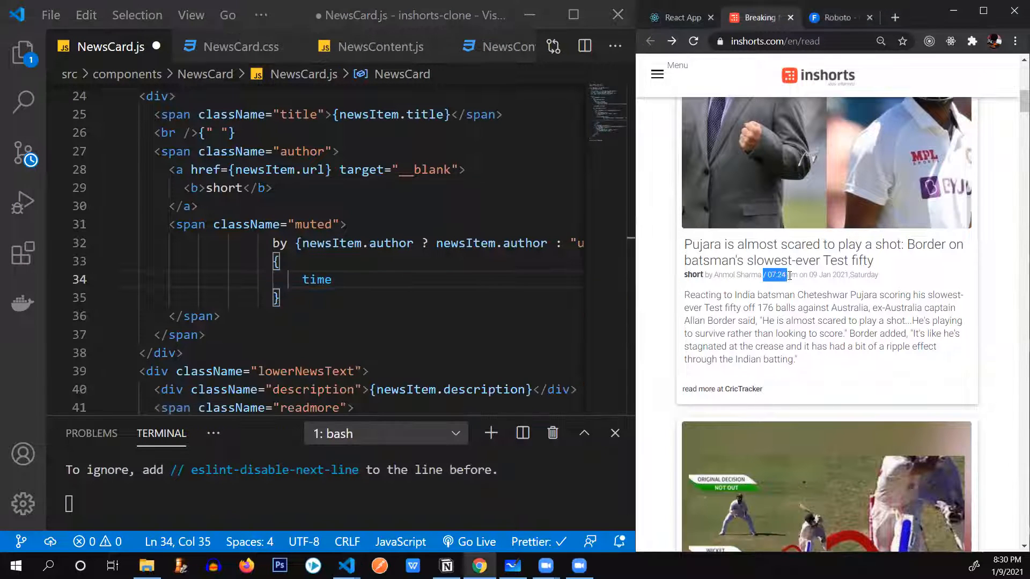
pyautogui.click(368, 283)
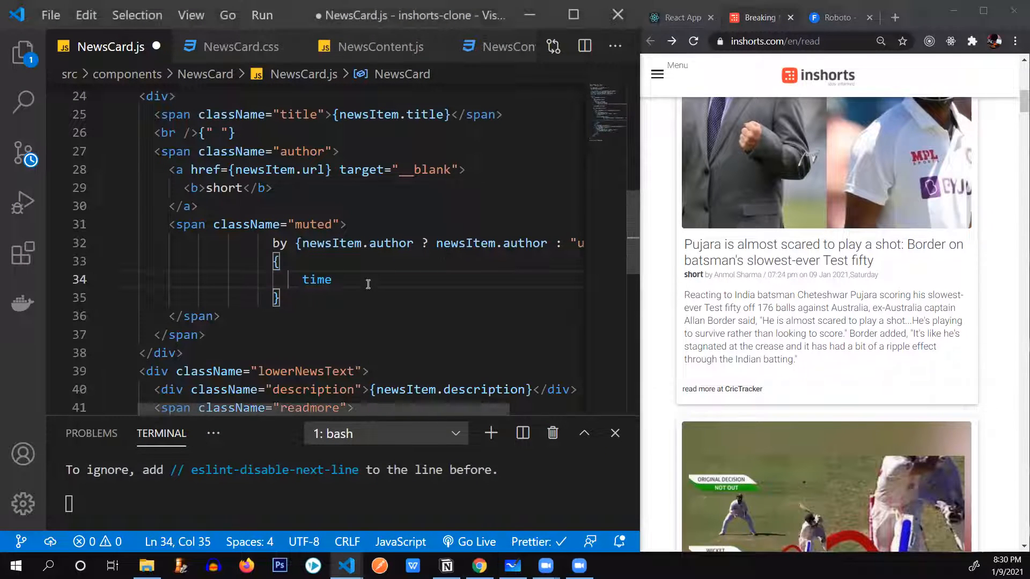
pyautogui.write('?')
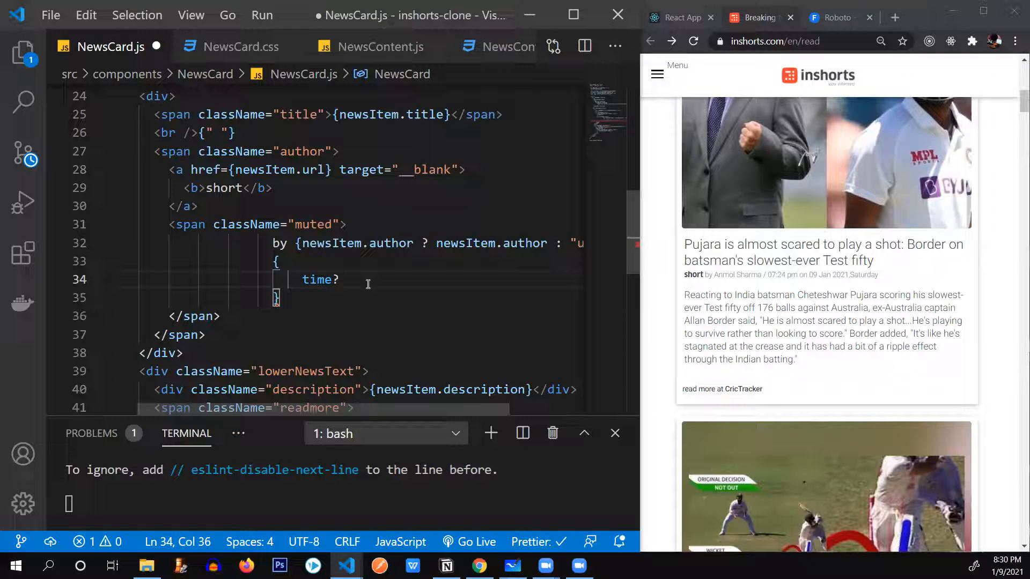
pyautogui.write('`')
pyautogui.write('$')
pyautogui.write('{')
pyautogui.write('hour')
pyautogui.write('-12')
pyautogui.press('Right')
pyautogui.write(':')
pyautogui.write('${')
pyautogui.write('date[4')
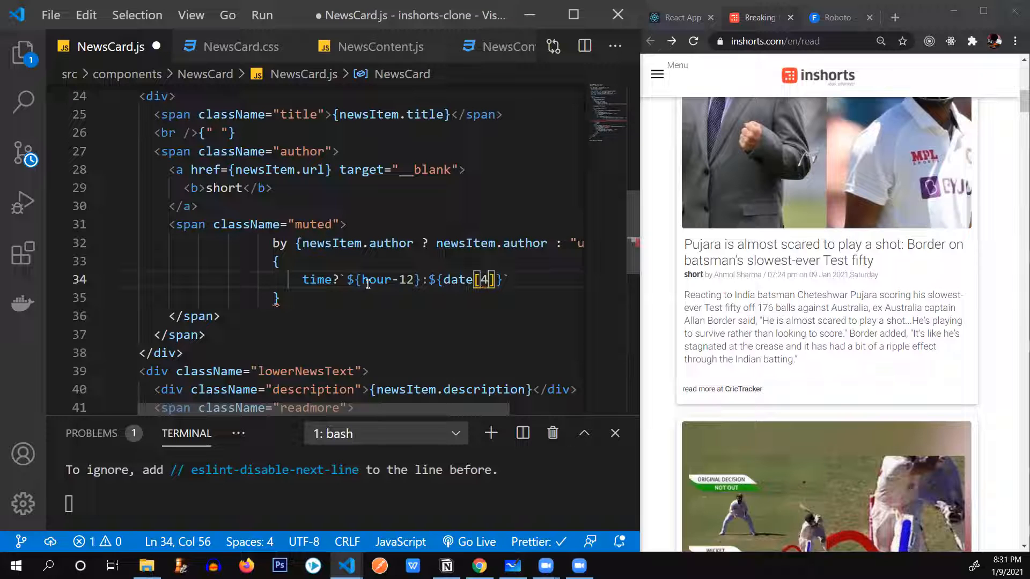
pyautogui.press('Right')
pyautogui.write('.substr')
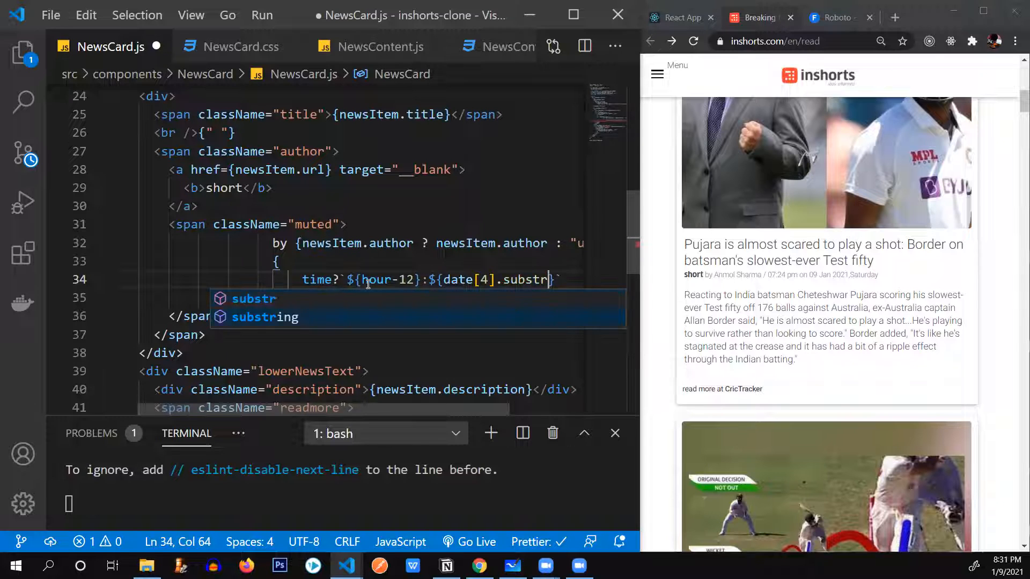
pyautogui.press('Down')
pyautogui.press('Return')
pyautogui.write('(')
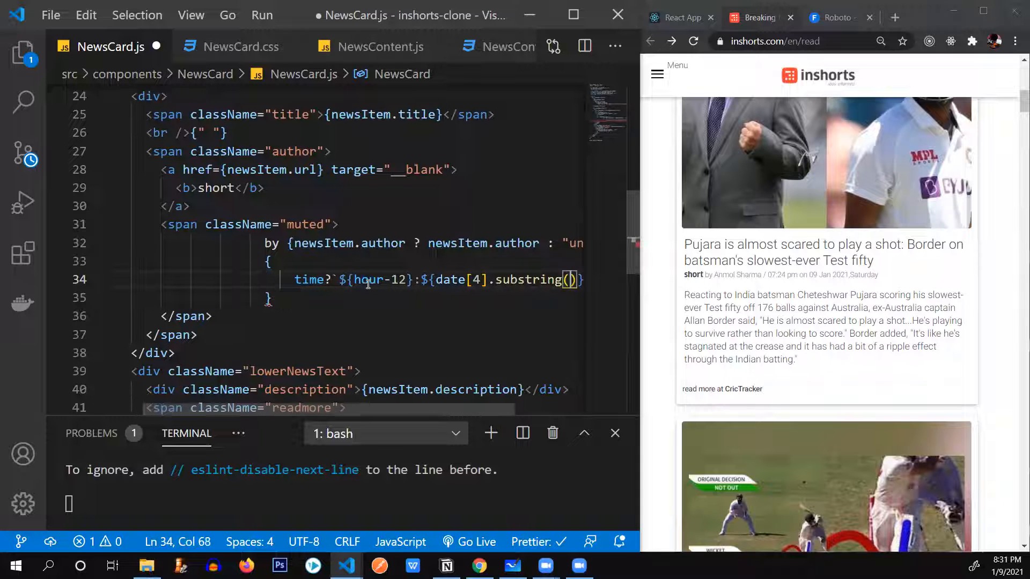
pyautogui.write('3,5')
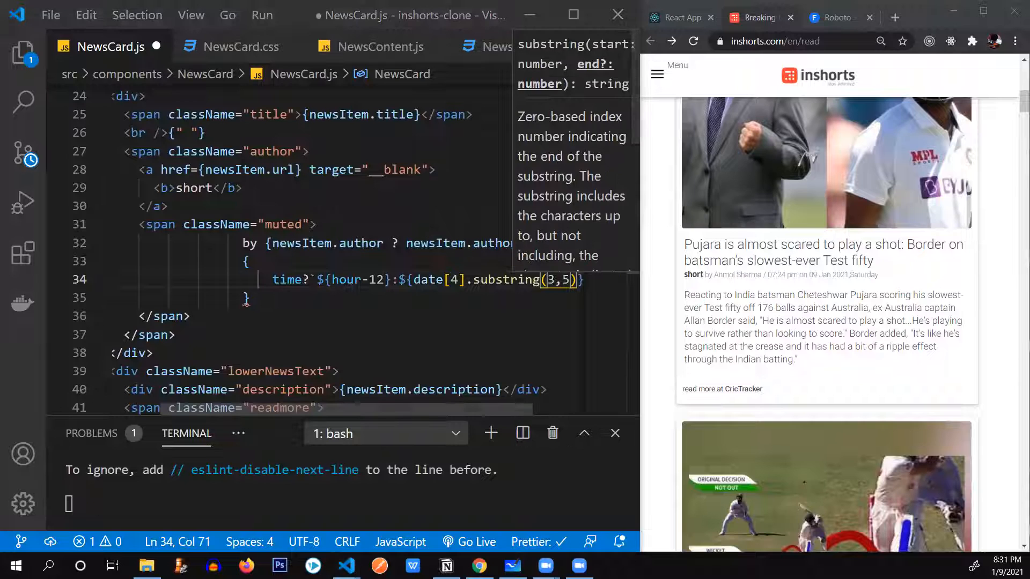
pyautogui.hotkey('alt', 'Tab')
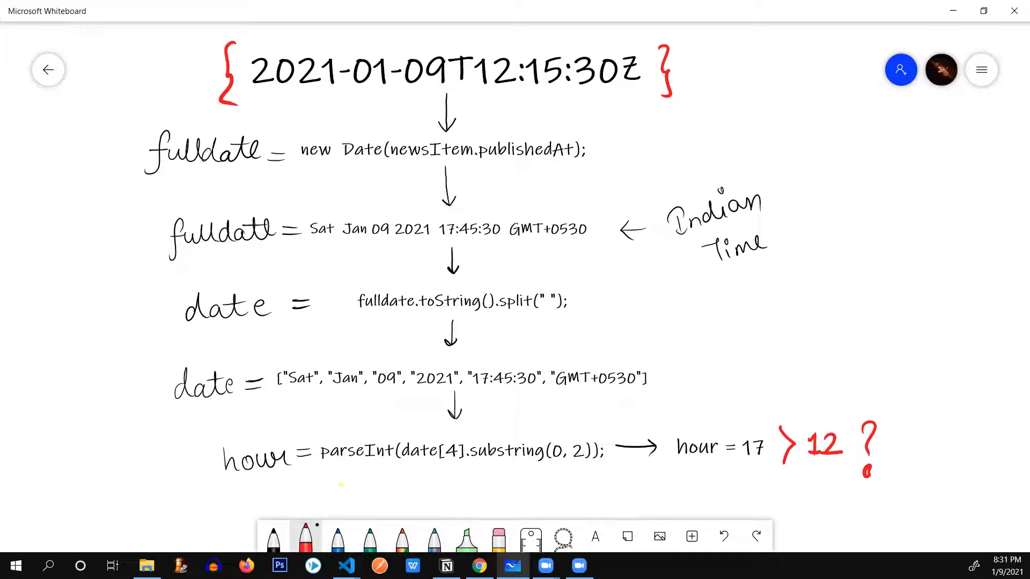
# Underline the date parts in the array with the red pen, then undo those strokes.
pyautogui.moveTo(341, 397); pyautogui.dragTo(360, 395)
pyautogui.moveTo(385, 394); pyautogui.dragTo(454, 393)
pyautogui.hotkey('ctrl', 'z')
pyautogui.hotkey('ctrl', 'z')
pyautogui.hotkey('ctrl', 'z')
pyautogui.hotkey('ctrl', 'z')
# Underline the 45 minutes in 17:45:30 and handwrite 45 beneath it.
pyautogui.moveTo(494, 391); pyautogui.dragTo(515, 392)
pyautogui.moveTo(493, 395)
pyautogui.mouseDown()
pyautogui.moveTo(497, 415)
pyautogui.moveTo(518, 402)
pyautogui.moveTo(494, 439)
pyautogui.moveTo(511, 441)
pyautogui.mouseUp()
pyautogui.moveTo(508, 424); pyautogui.dragTo(534, 419)
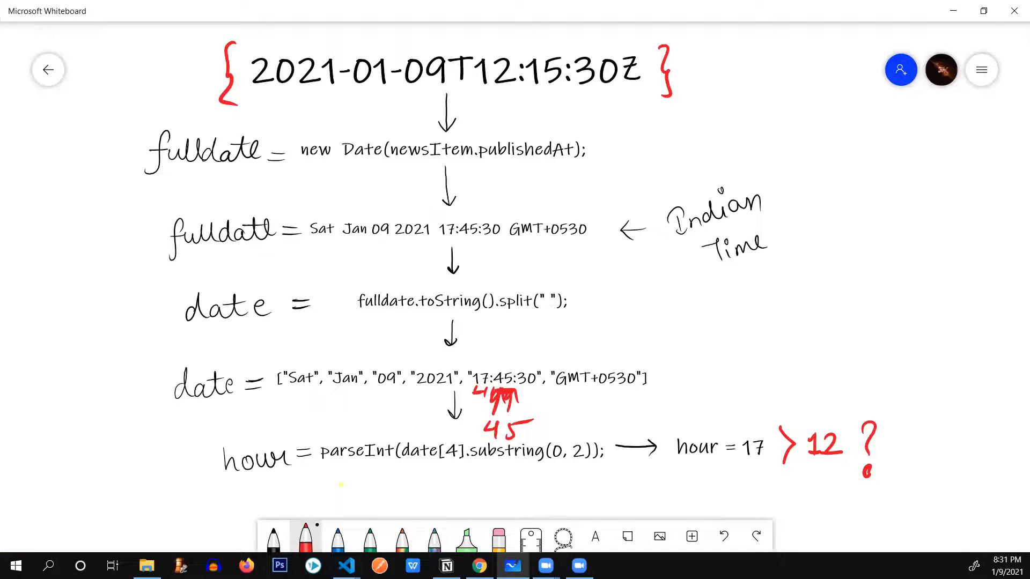
# Return to NewsCard.js and finish the pm branch `${hour-12}:…pm` on line 34.
pyautogui.click(953, 11)
pyautogui.click(581, 283)
pyautogui.hotkey('ctrl', 'End')
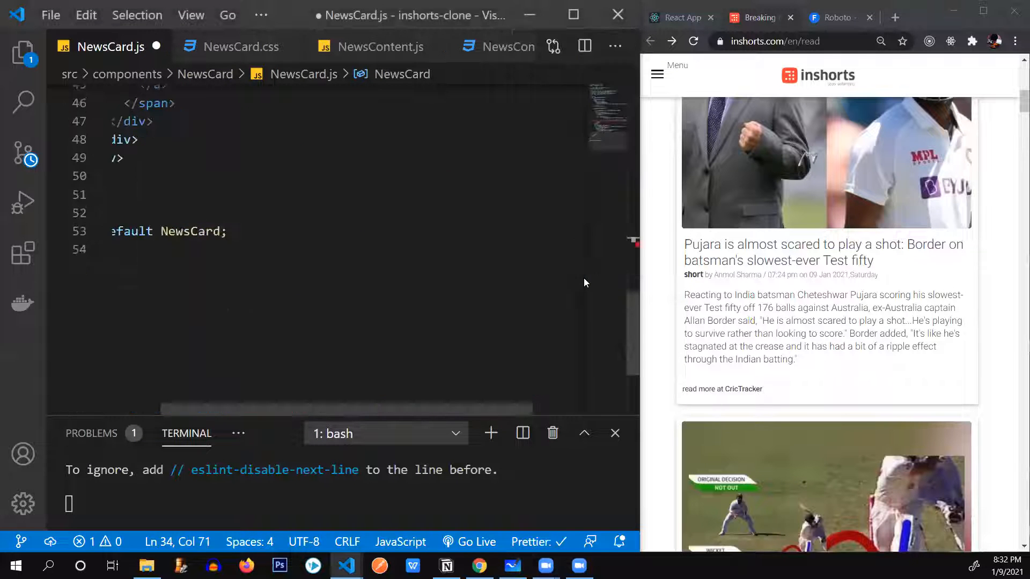
pyautogui.click(224, 325)
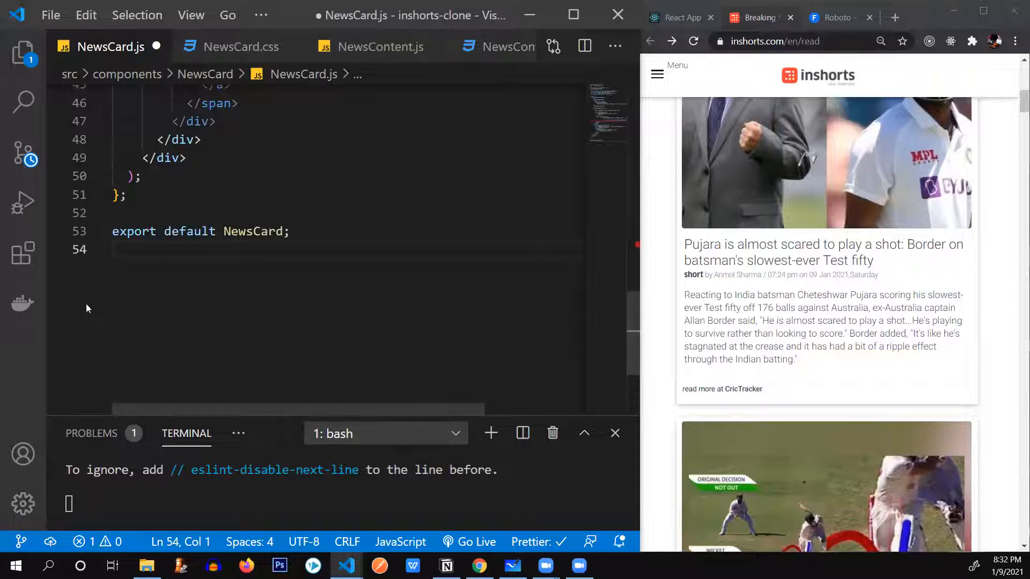
pyautogui.scroll(5, 233, 266)
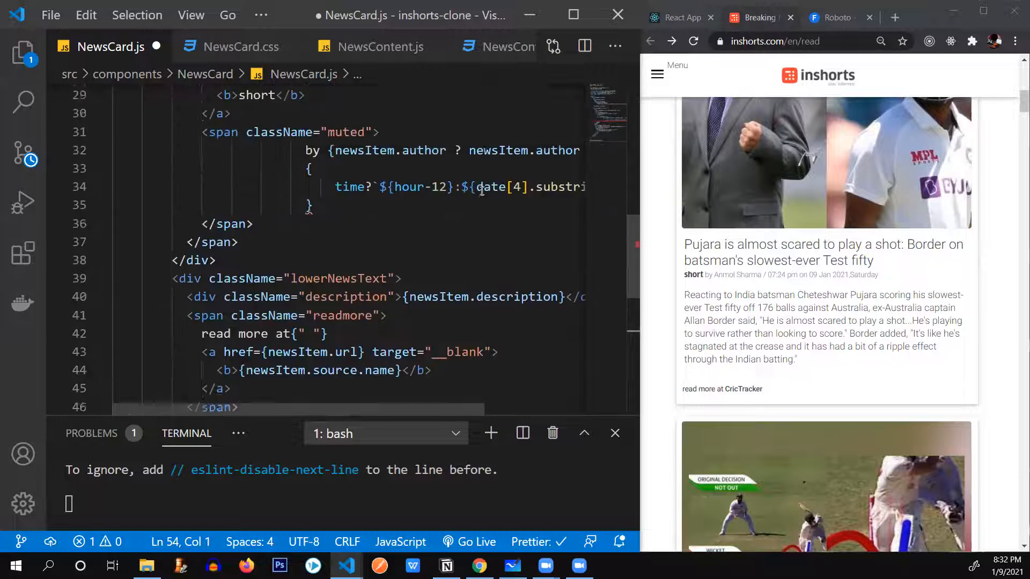
pyautogui.scroll(3, 467, 251)
pyautogui.moveTo(495, 241); pyautogui.dragTo(310, 229)
pyautogui.click(544, 248)
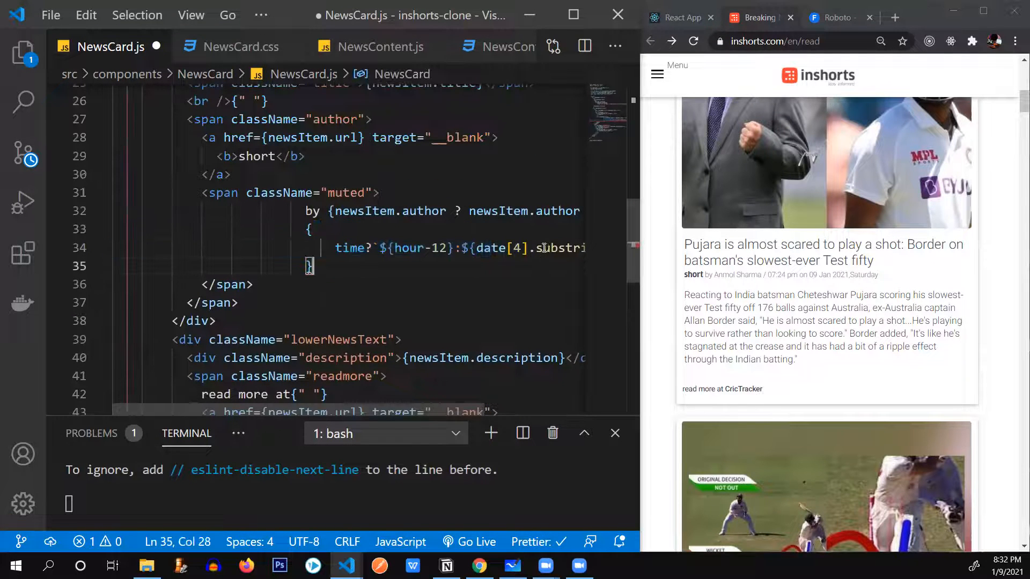
pyautogui.doubleClick(555, 248)
pyautogui.press('End')
pyautogui.press('Right')
pyautogui.press('Right')
pyautogui.press('Right')
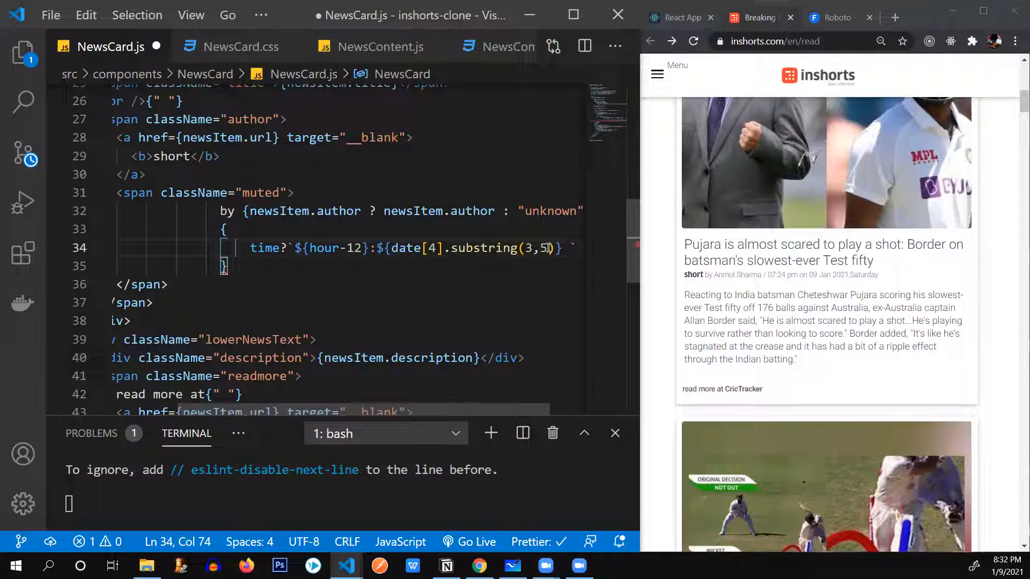
pyautogui.write('pm ')
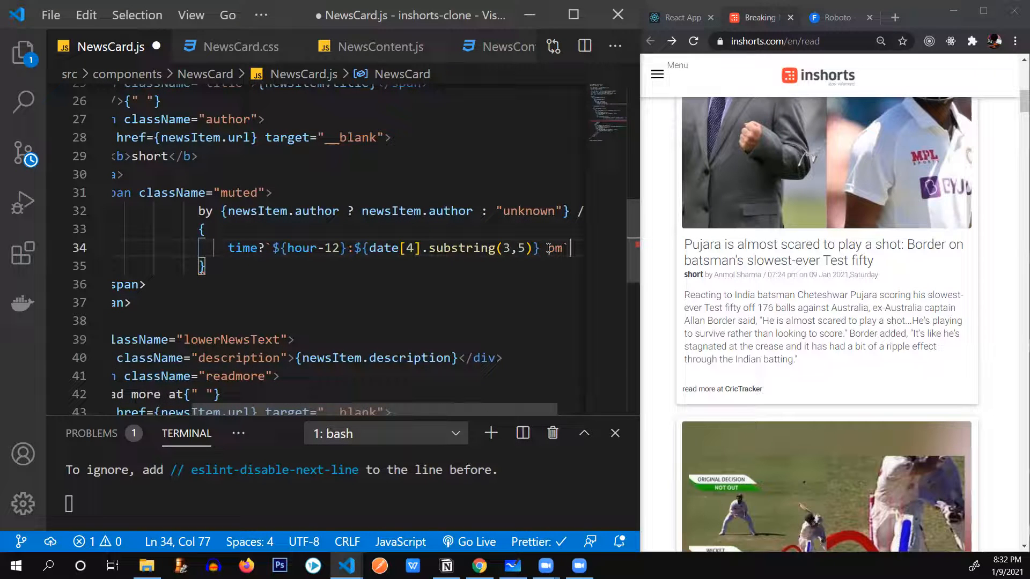
pyautogui.write(':')
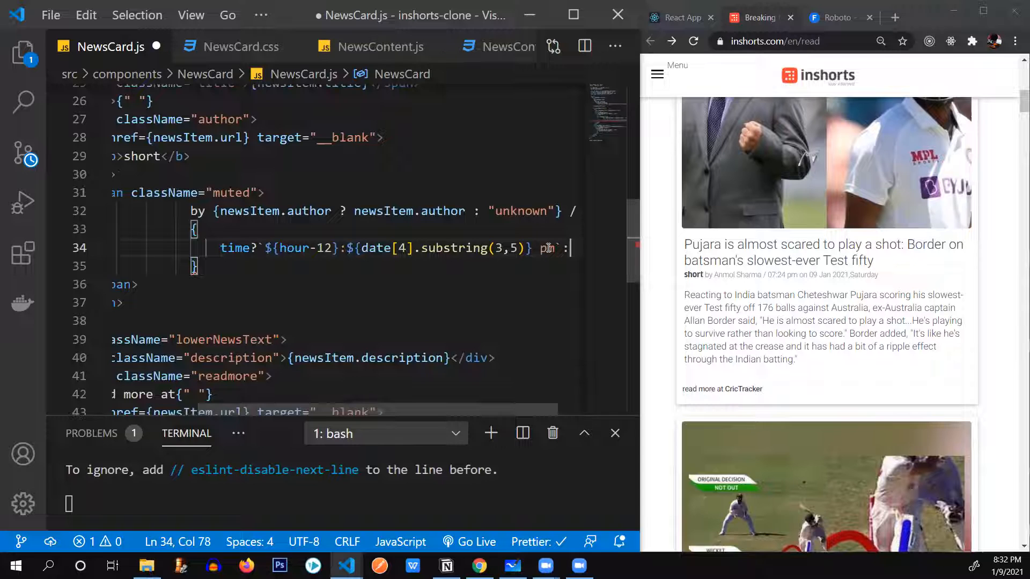
pyautogui.write('`')
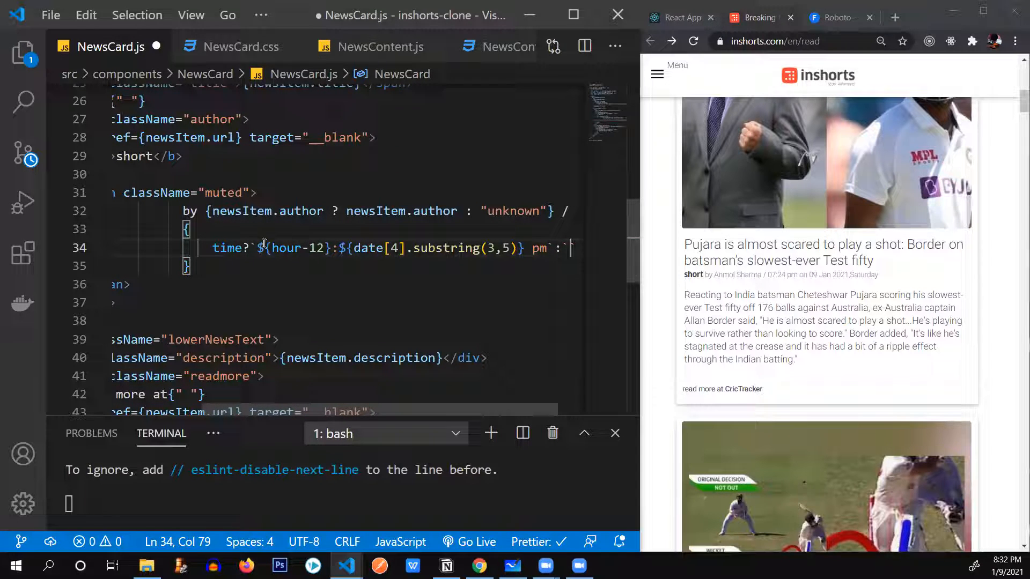
# Duplicate the time template as the else branch and reformat the code.
pyautogui.moveTo(257, 248); pyautogui.dragTo(566, 252)
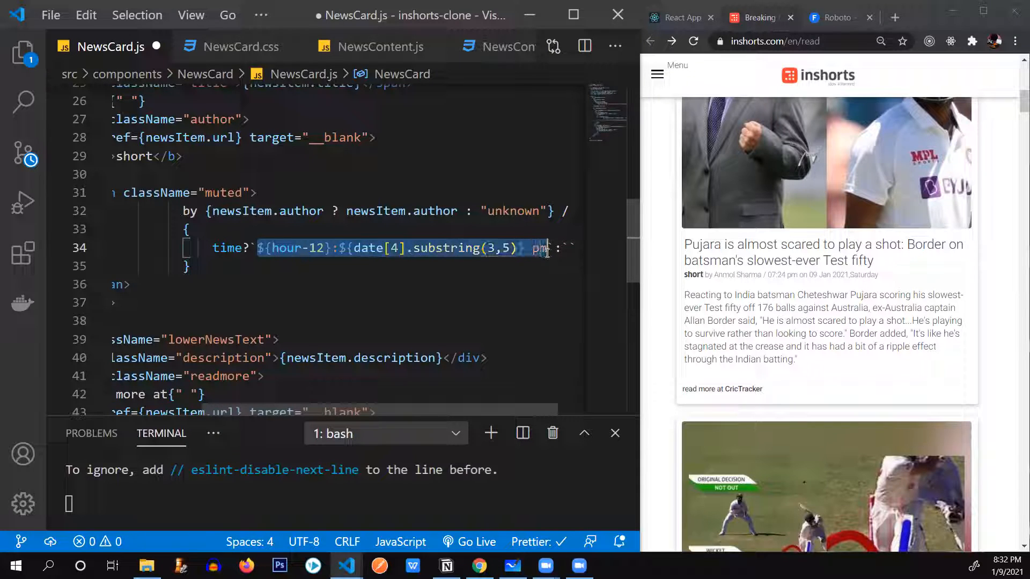
pyautogui.hotkey('ctrl', 'c')
pyautogui.click(567, 248)
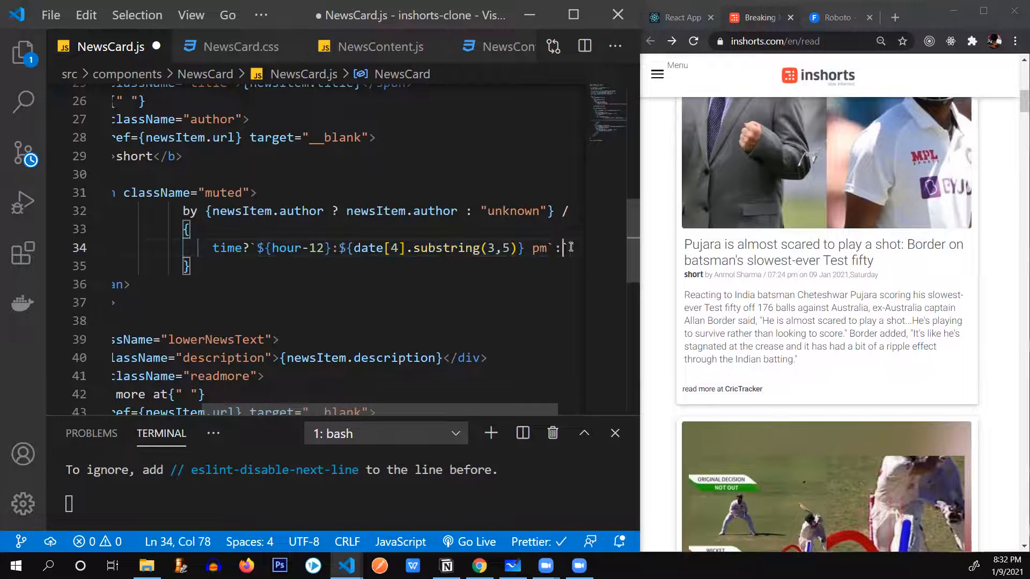
pyautogui.hotkey('ctrl', 'v')
pyautogui.press('Return')
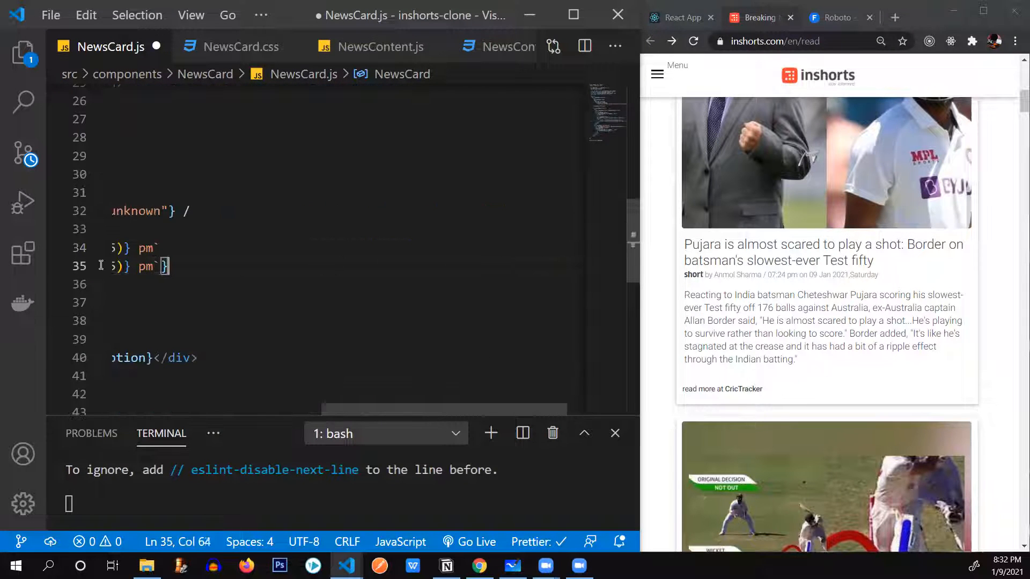
pyautogui.hotkey('shift', 'alt', 'f')
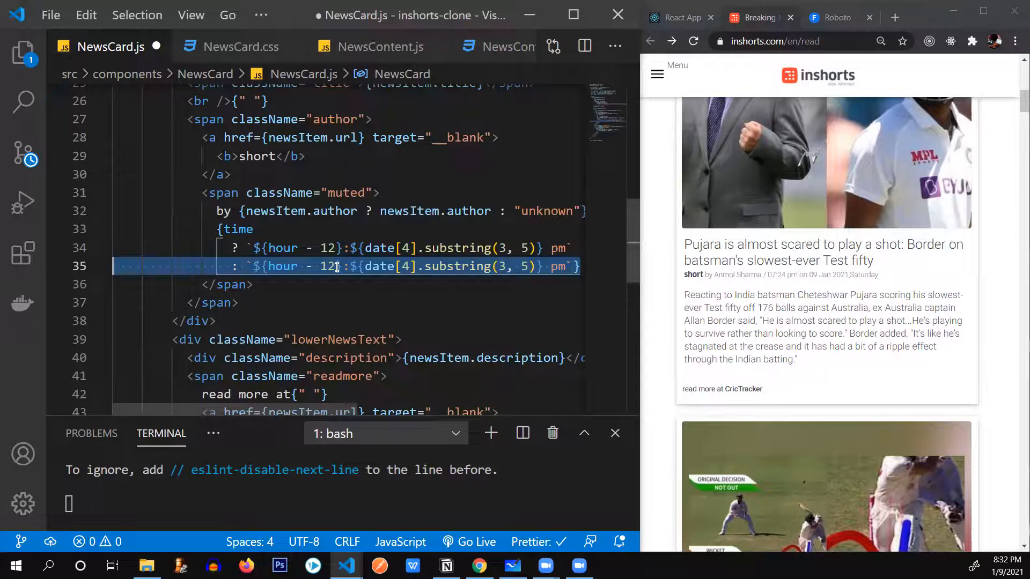
# Change the else branch to `${hour}:…am` and save the file.
pyautogui.click(337, 266)
pyautogui.press('BackSpace')
pyautogui.press('BackSpace')
pyautogui.press('BackSpace')
pyautogui.press('BackSpace')
pyautogui.press('BackSpace')
pyautogui.hotkey('ctrl', 'Right')
pyautogui.hotkey('ctrl', 'Right')
pyautogui.hotkey('ctrl', 'Right')
pyautogui.hotkey('ctrl', 'Right')
pyautogui.press('Left')
pyautogui.press('BackSpace')
pyautogui.write('a')
pyautogui.hotkey('ctrl', 's')
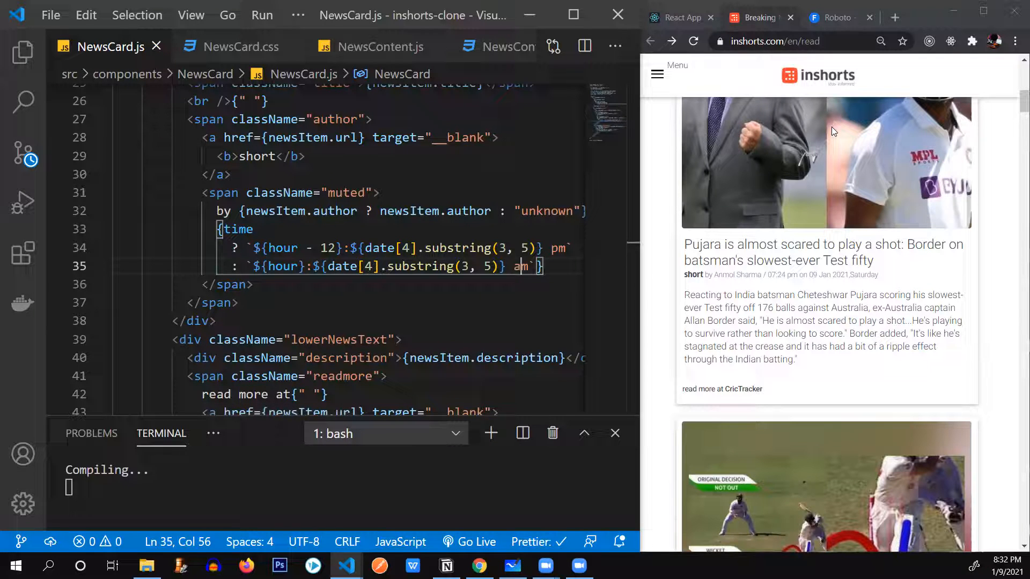
# View the local clone app and select the 5:45 pm time on the news card.
pyautogui.click(683, 16)
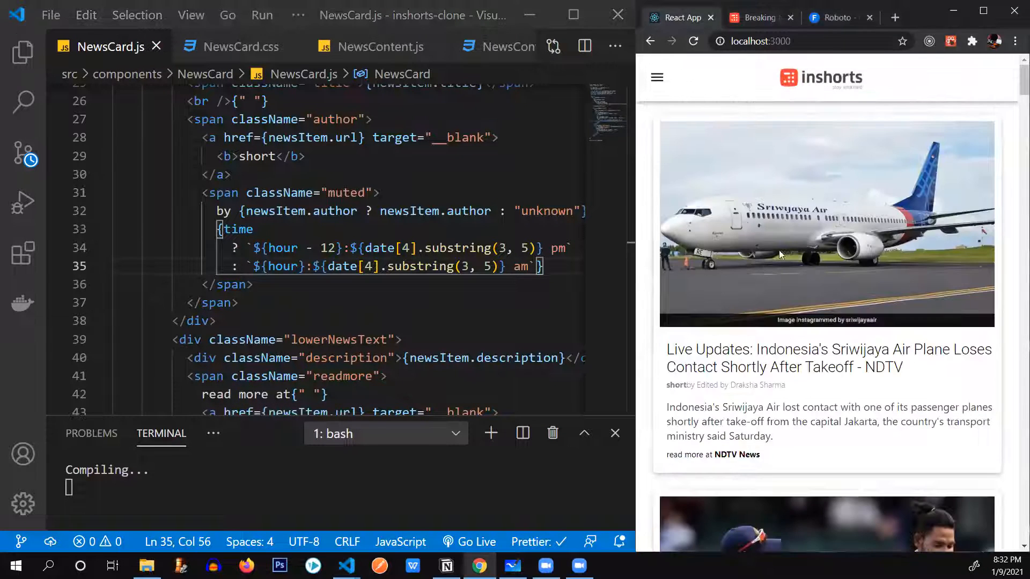
pyautogui.scroll(-2, 798, 340)
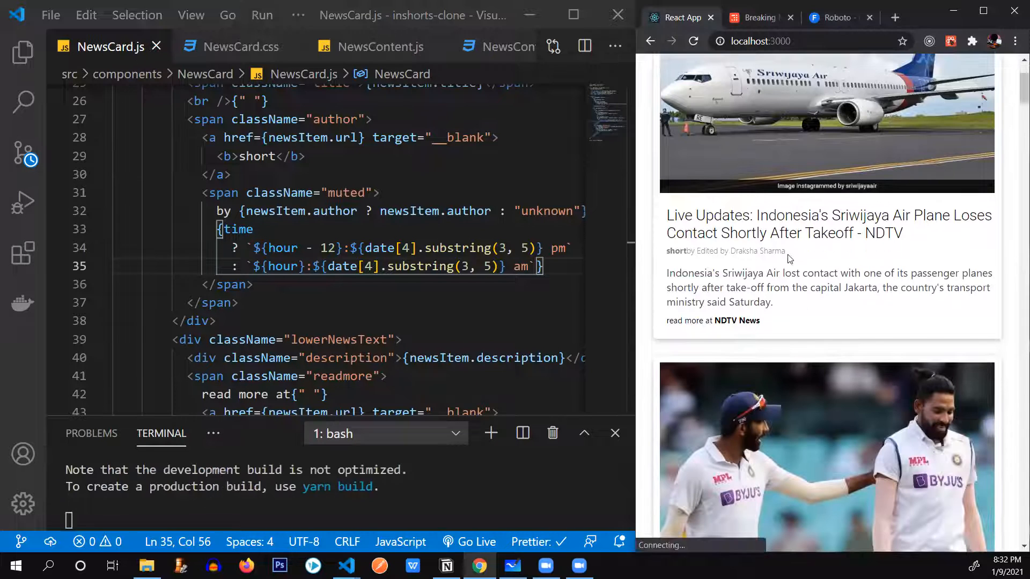
pyautogui.moveTo(818, 250); pyautogui.dragTo(788, 250)
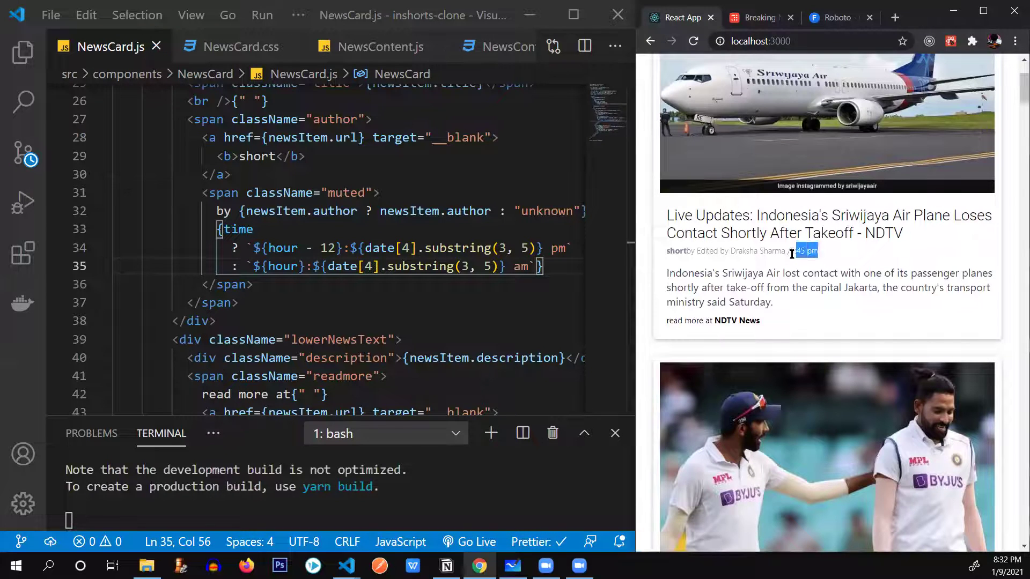
# Insert {" "} after the slash on line 32, save, and check the reloaded card.
pyautogui.click(535, 248)
pyautogui.moveTo(365, 211); pyautogui.dragTo(589, 213)
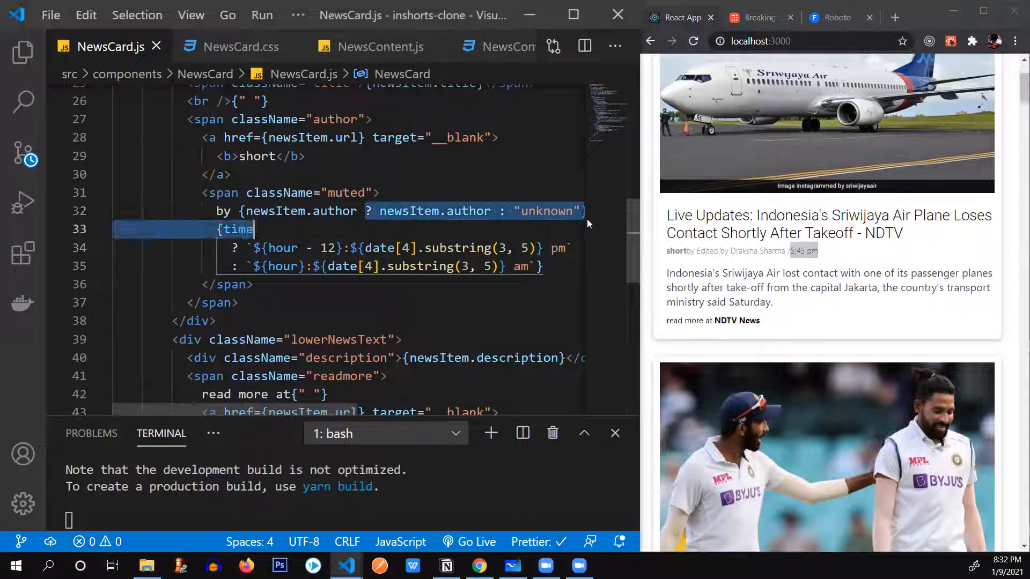
pyautogui.click(570, 211)
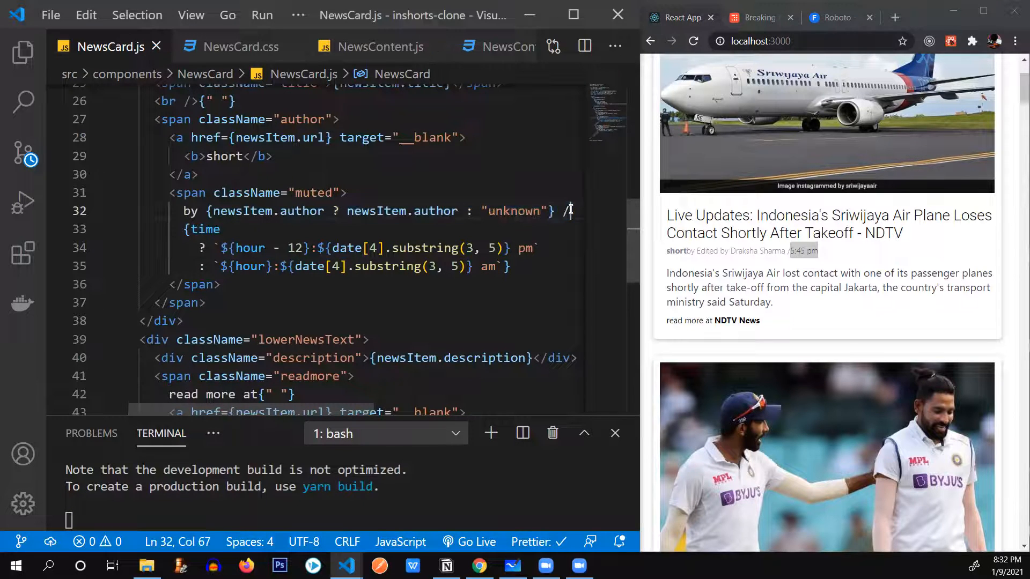
pyautogui.write('{')
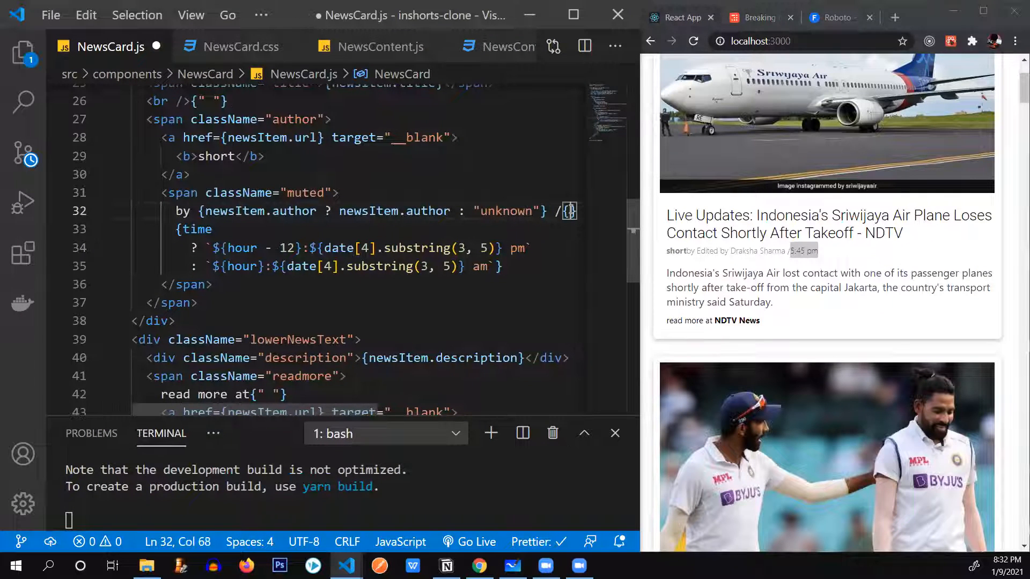
pyautogui.write('"')
pyautogui.hotkey('ctrl', 's')
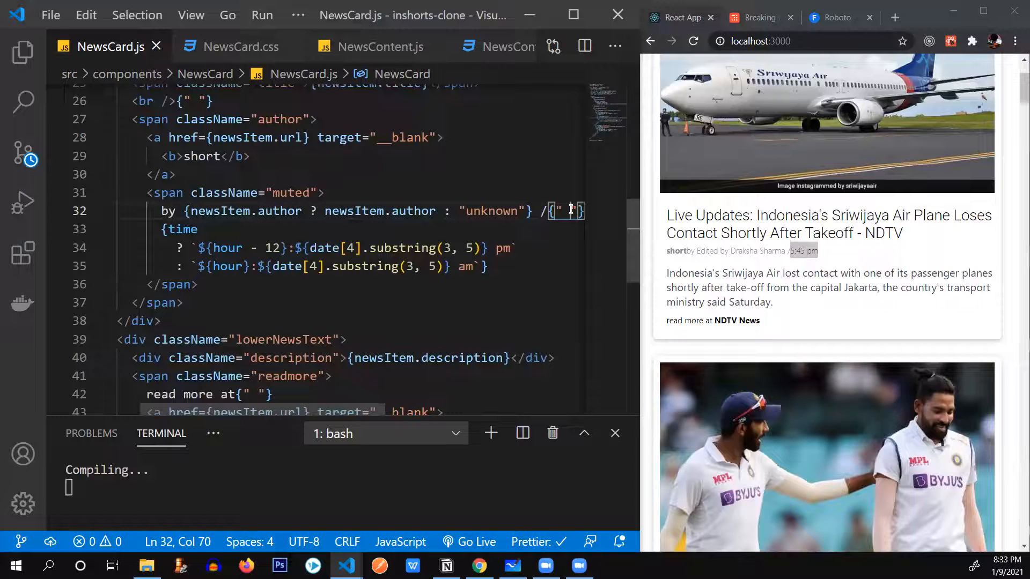
pyautogui.click(807, 267)
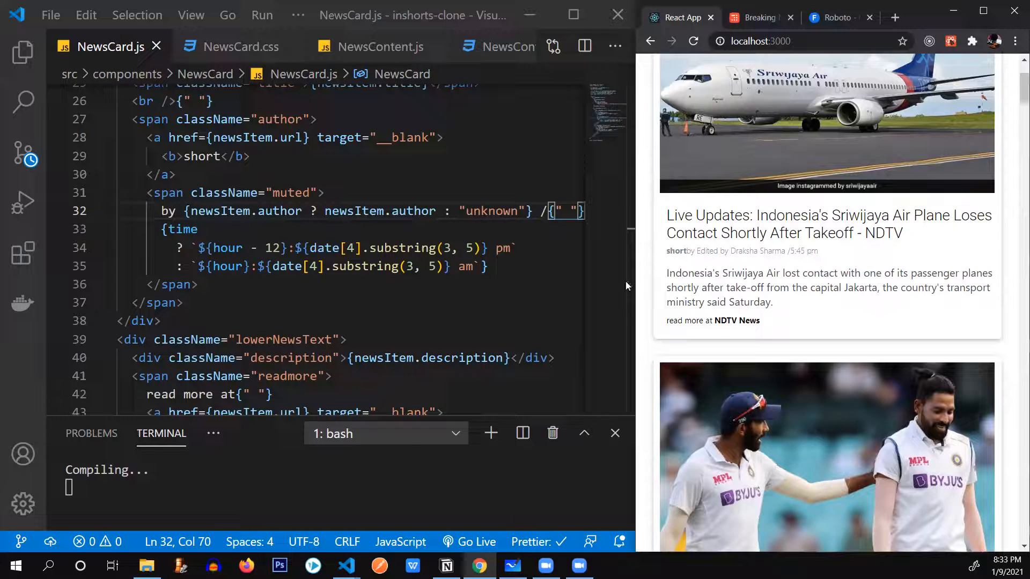
pyautogui.click(519, 266)
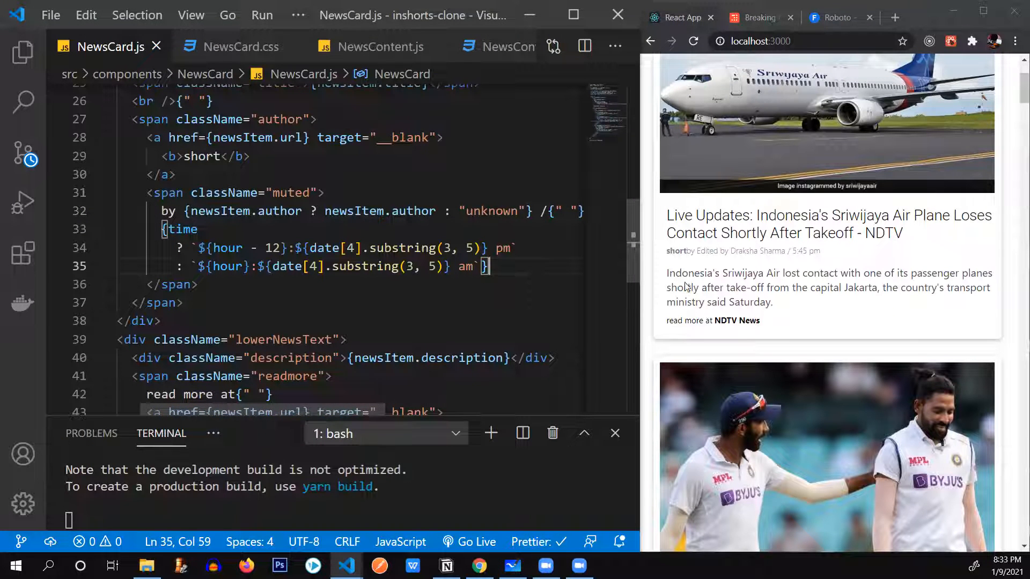
# Check the date on the real inshorts card, append {date[2]} {date[1]} {date[3]}, {date[0]} to the byline, then go to the whiteboard.
pyautogui.click(756, 18)
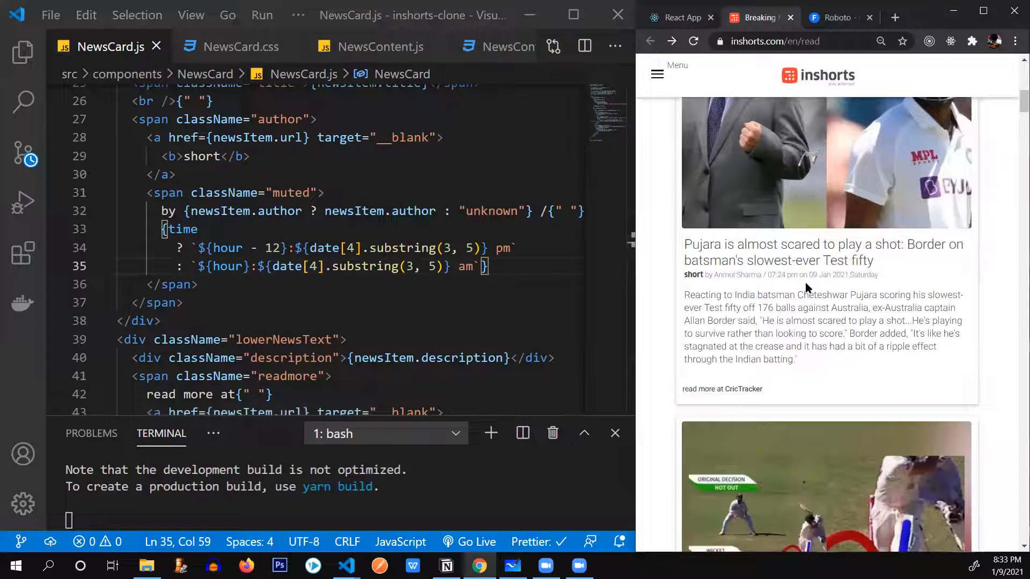
pyautogui.moveTo(806, 276); pyautogui.dragTo(878, 275)
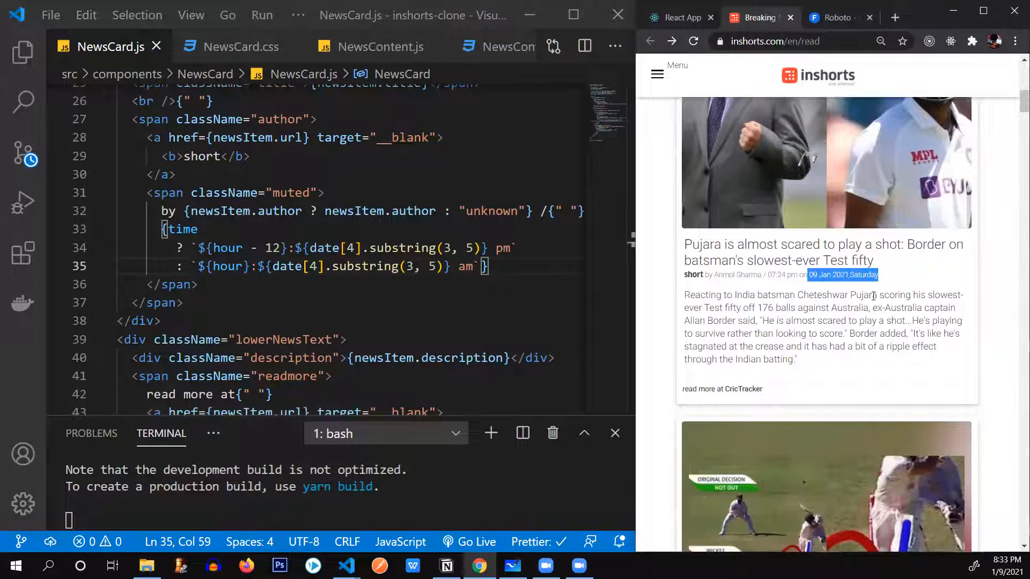
pyautogui.click(873, 296)
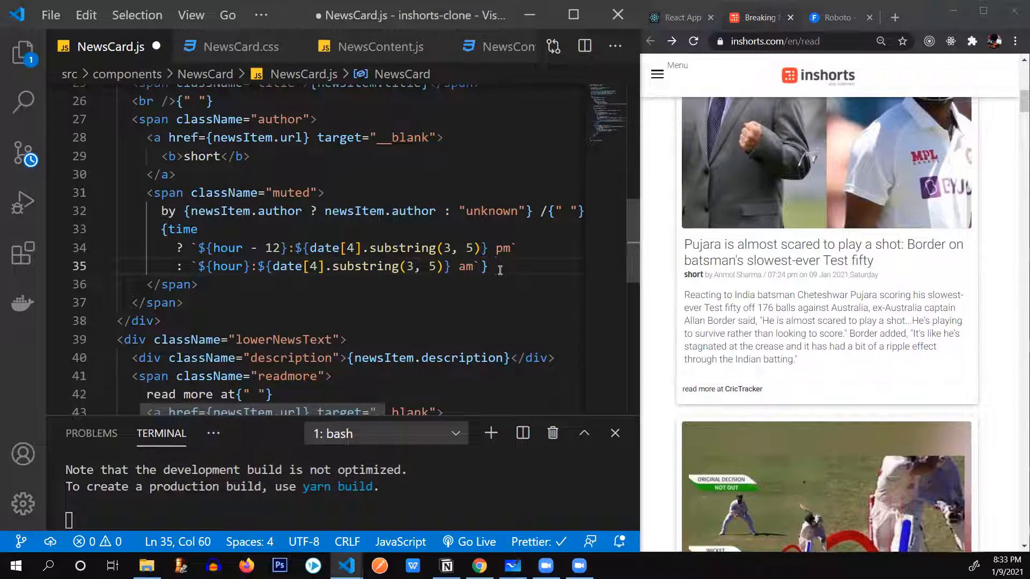
pyautogui.write('on ')
pyautogui.write('{date')
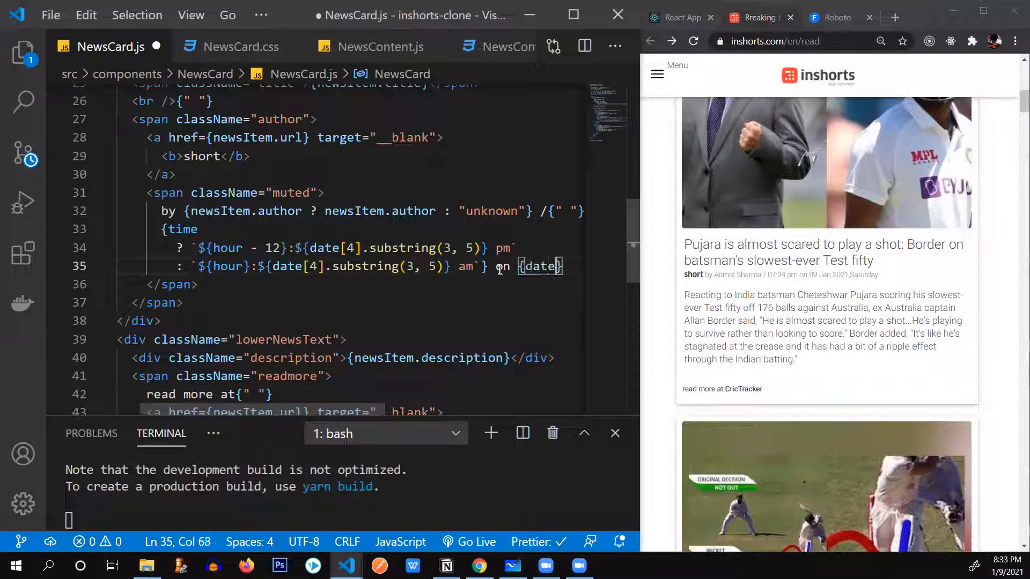
pyautogui.write('[2')
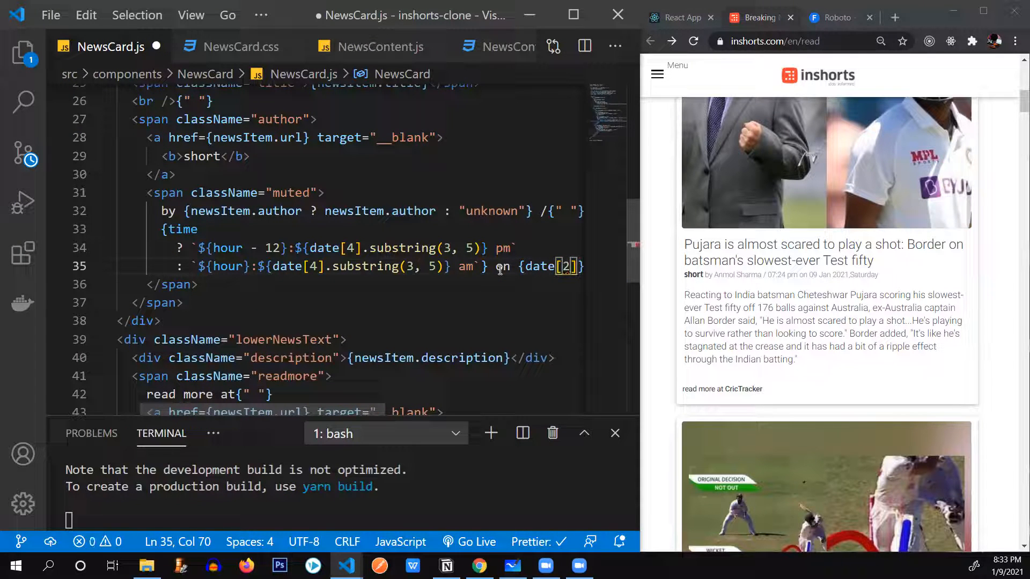
pyautogui.write(']} ')
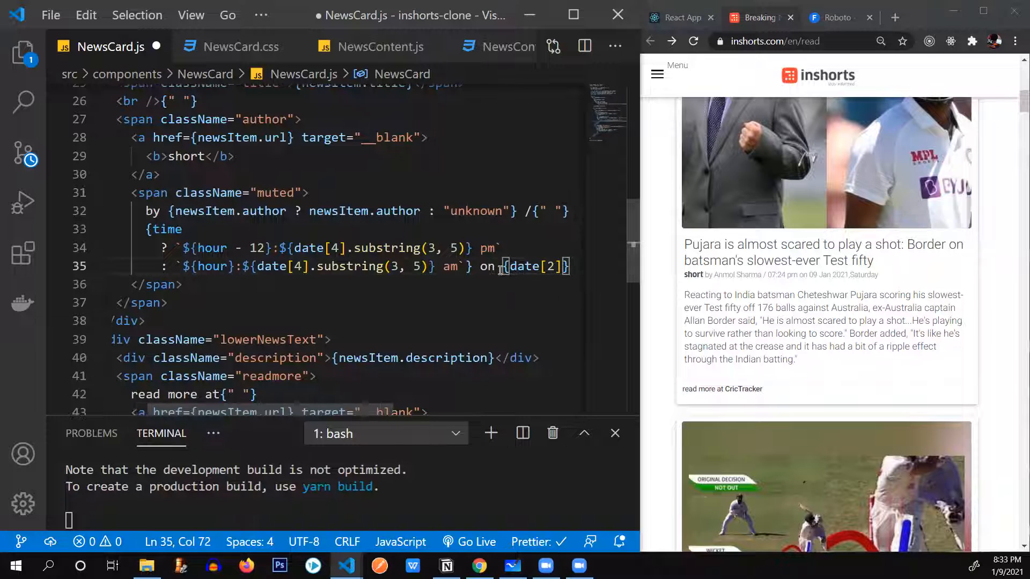
pyautogui.write('{date')
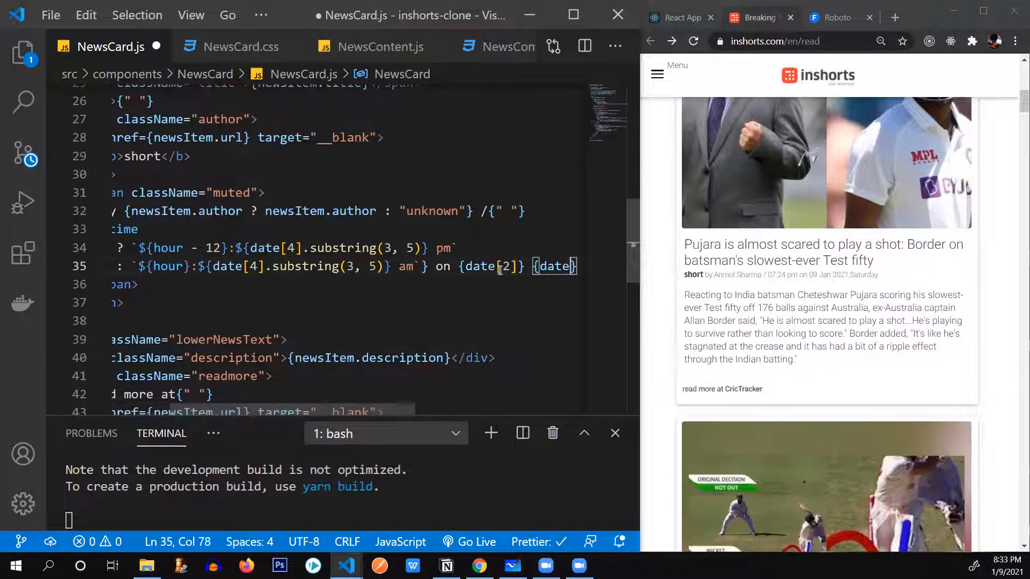
pyautogui.write('[1]')
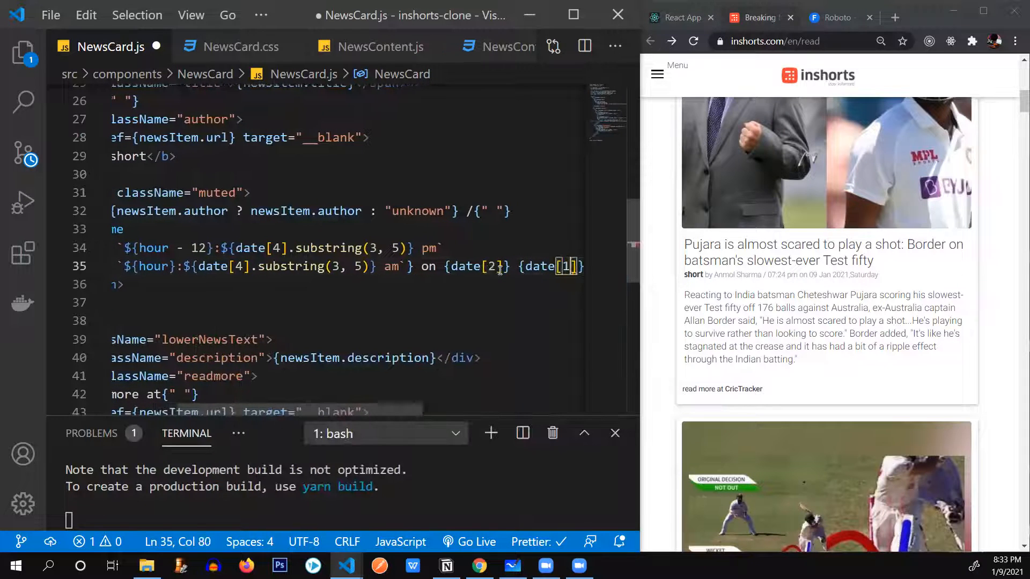
pyautogui.write('} {')
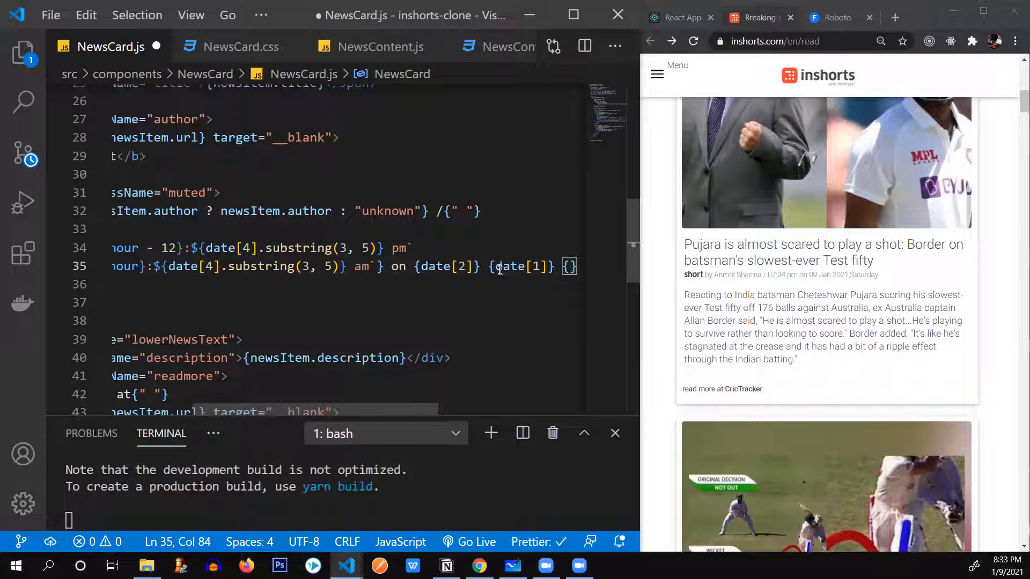
pyautogui.write('date')
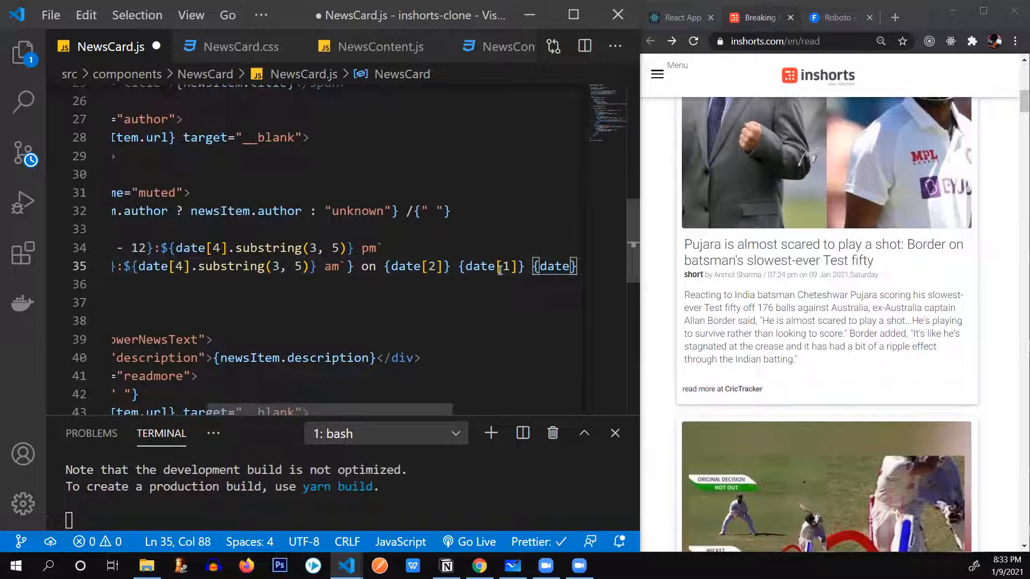
pyautogui.write('[3')
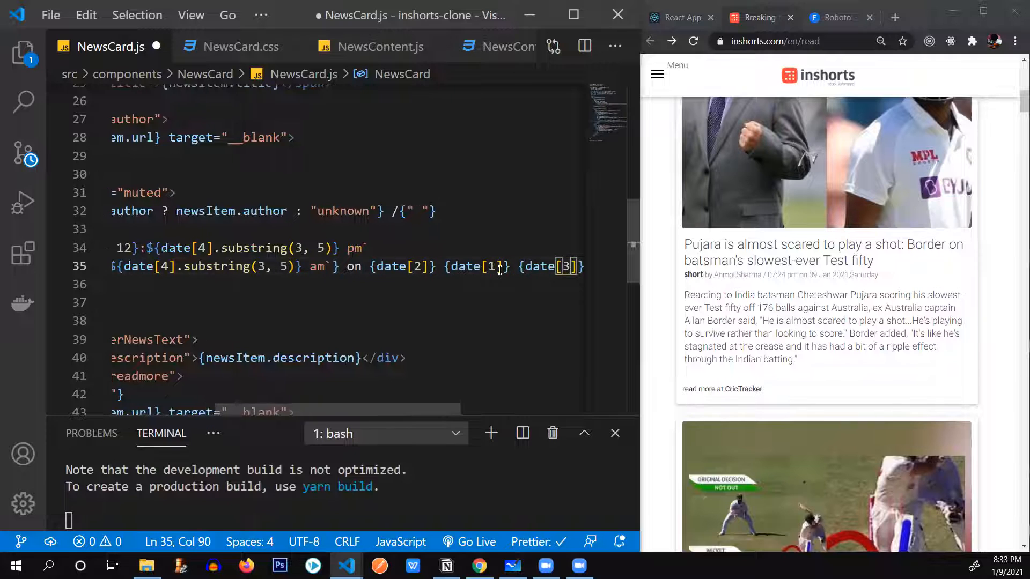
pyautogui.press('Right')
pyautogui.press('Right')
pyautogui.write(', {date[0')
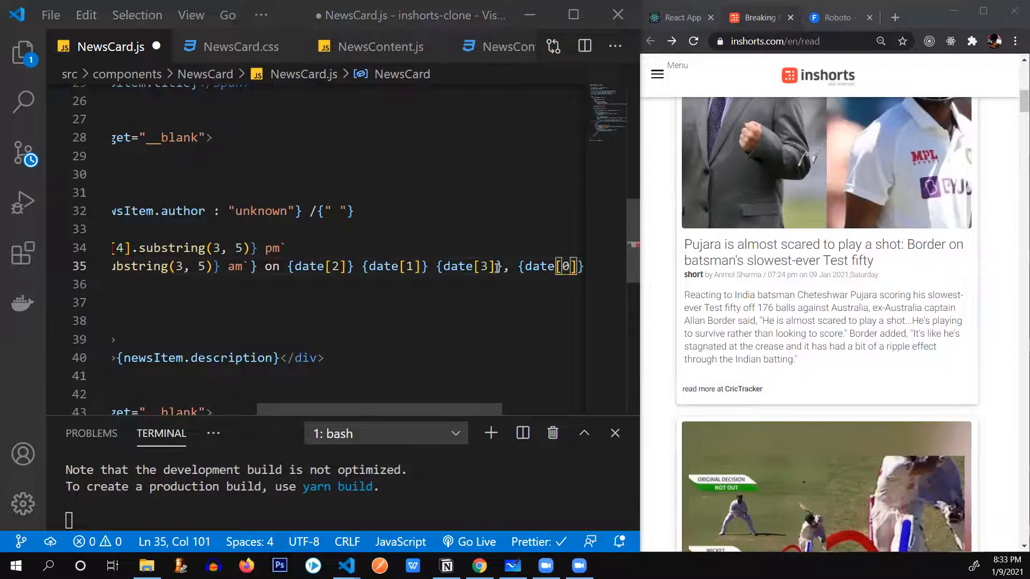
pyautogui.hotkey('alt', 'Tab')
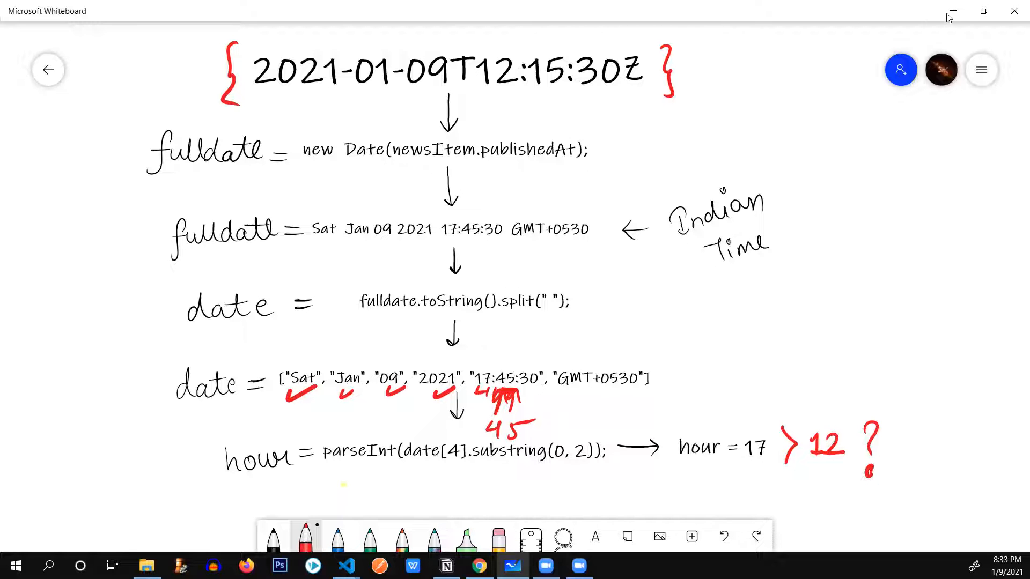
pyautogui.scroll(-2, 805, 242)
# Save the byline changes and inspect the byline spacing in the running clone.
pyautogui.hotkey('alt', 'Tab')
pyautogui.hotkey('ctrl', 's')
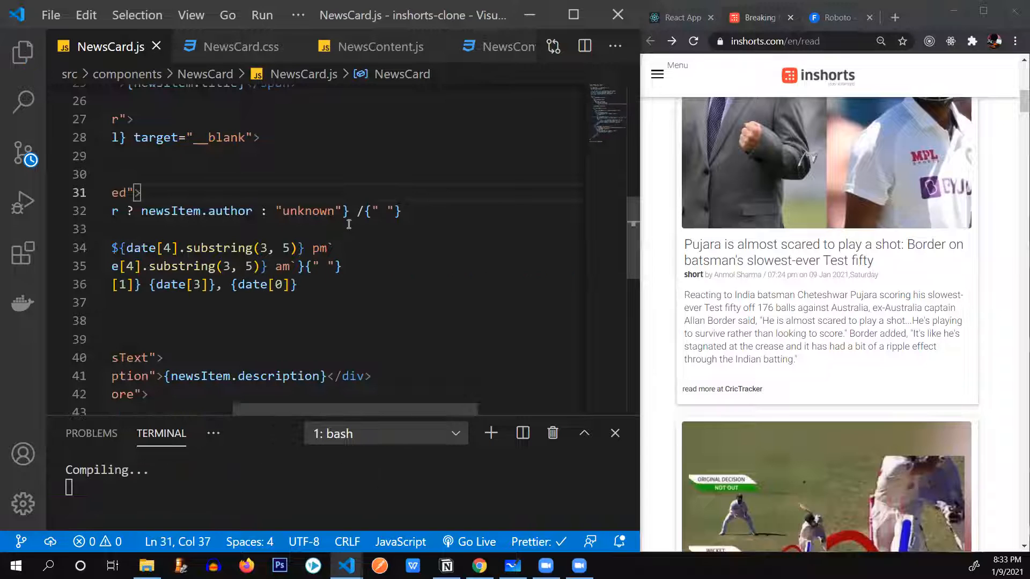
pyautogui.click(683, 16)
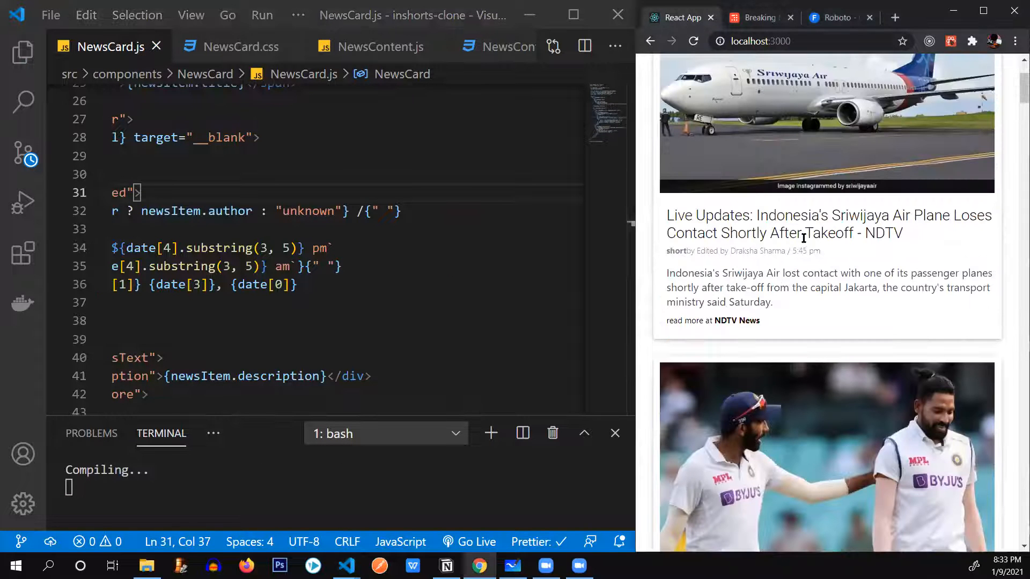
pyautogui.moveTo(326, 411); pyautogui.dragTo(238, 412)
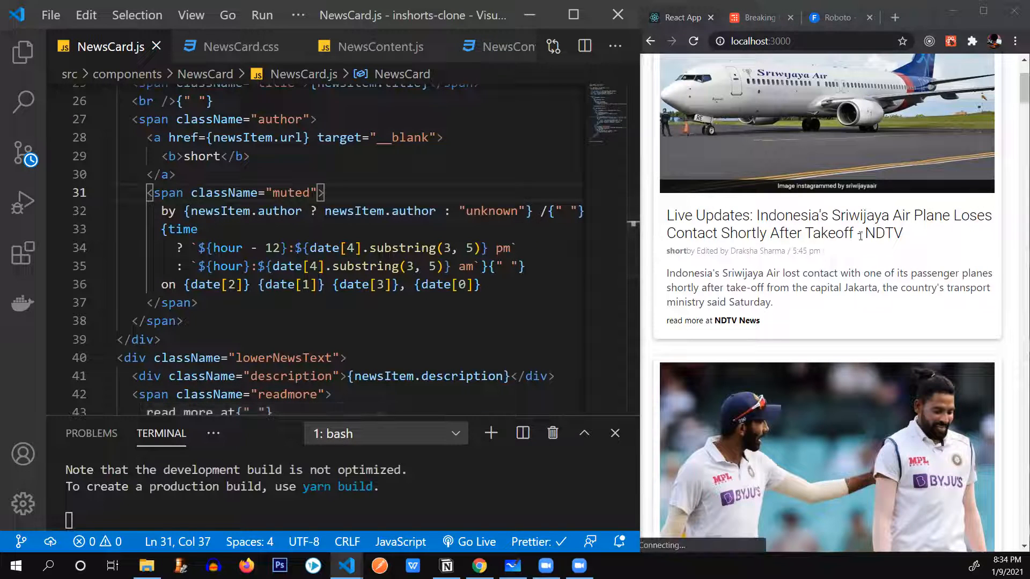
pyautogui.click(853, 252)
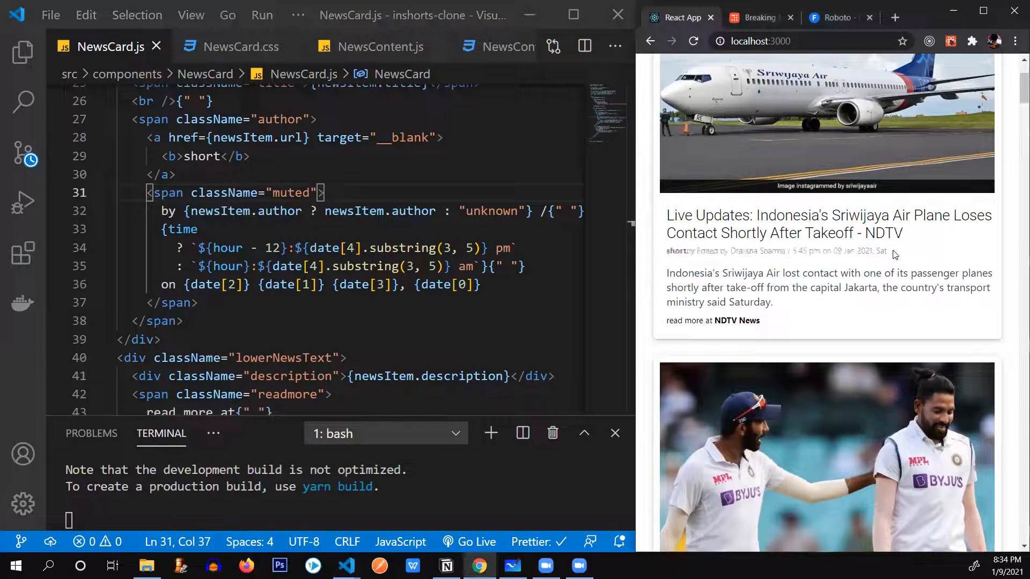
pyautogui.moveTo(889, 251); pyautogui.dragTo(719, 249)
pyautogui.click(818, 284)
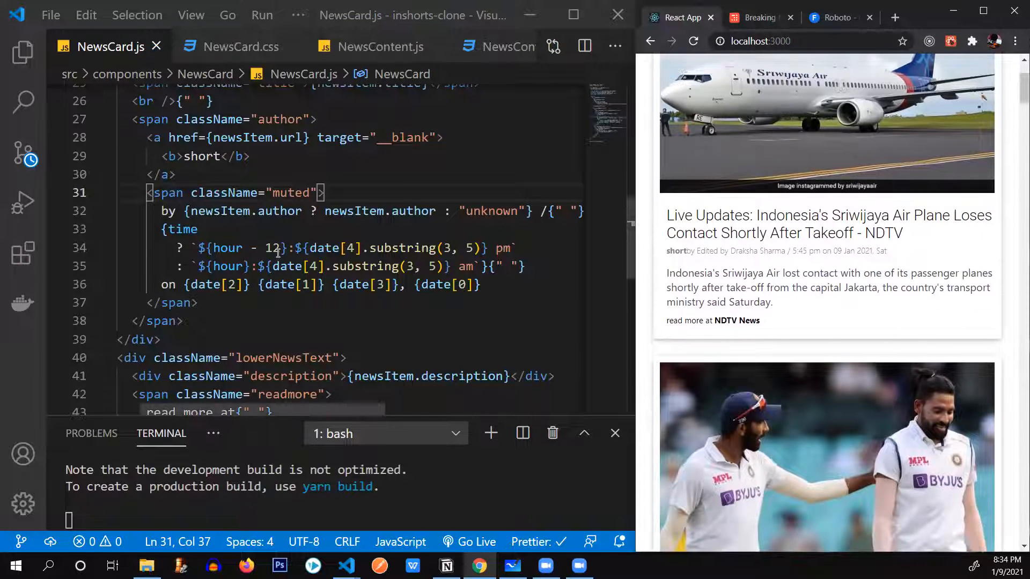
# Insert {" "} after </a> on line 30 and save.
pyautogui.click(243, 175)
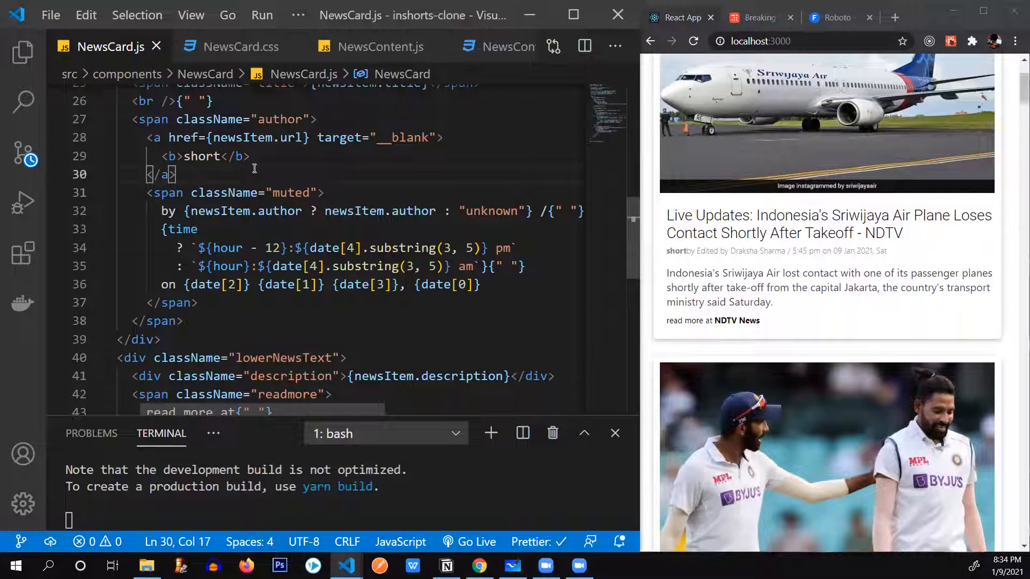
pyautogui.write('{" "}')
pyautogui.hotkey('ctrl', 's')
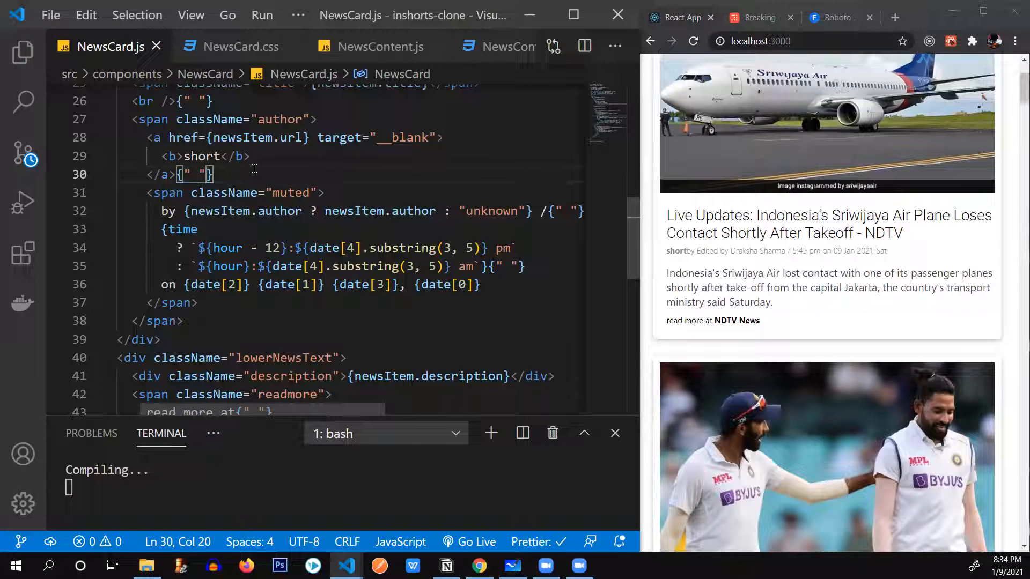
# Maximize Chrome, preview the cards at a narrow phone width in DevTools device mode, then close DevTools.
pyautogui.click(921, 7)
pyautogui.click(982, 12)
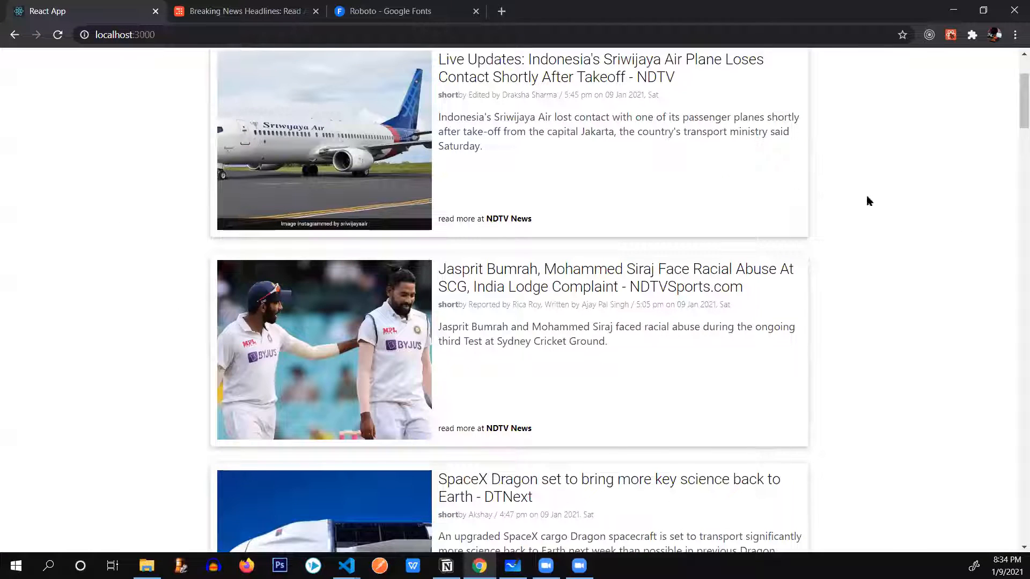
pyautogui.rightClick(852, 198)
pyautogui.click(888, 368)
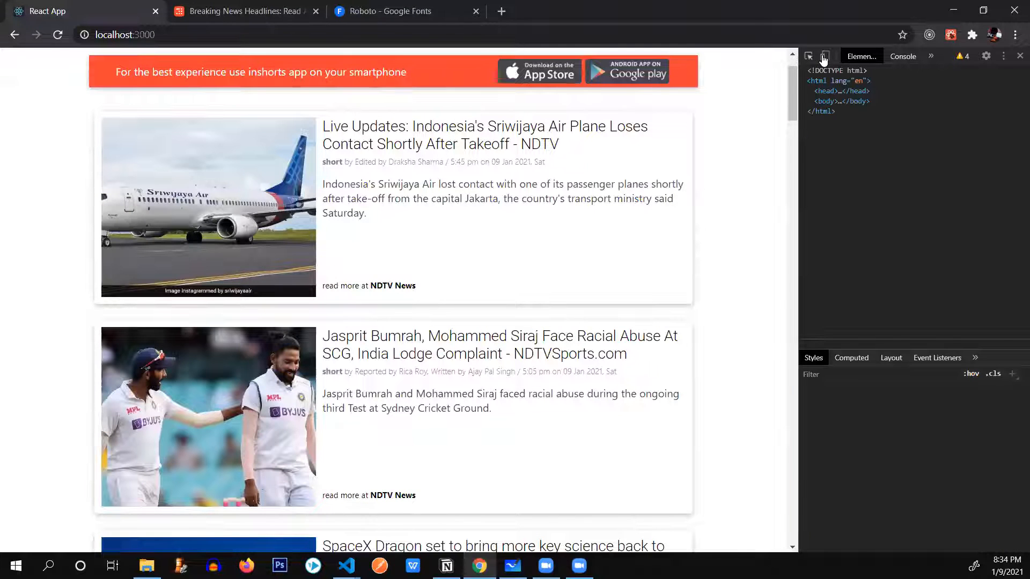
pyautogui.click(816, 59)
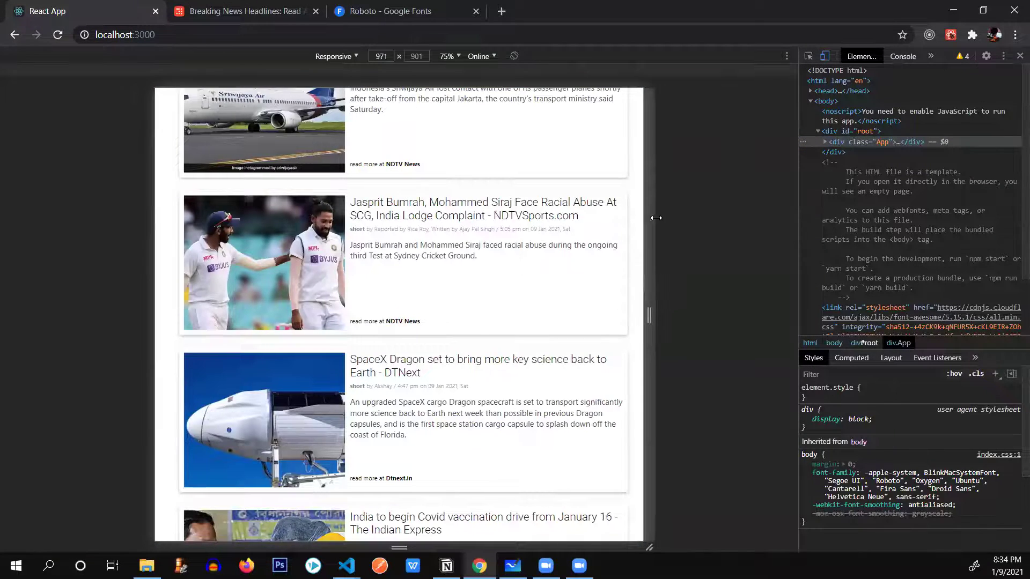
pyautogui.moveTo(647, 219)
pyautogui.mouseDown()
pyautogui.moveTo(664, 219)
pyautogui.moveTo(638, 246)
pyautogui.moveTo(529, 259)
pyautogui.mouseUp()
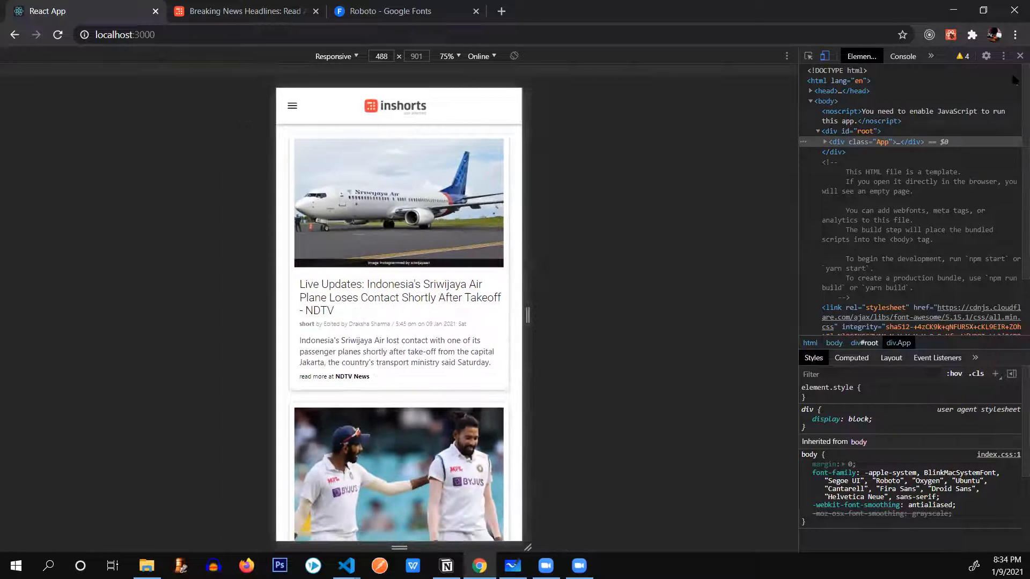
pyautogui.click(1018, 56)
# Restore Chrome beside the editor, go to the real inshorts tab and load more articles.
pyautogui.doubleClick(855, 20)
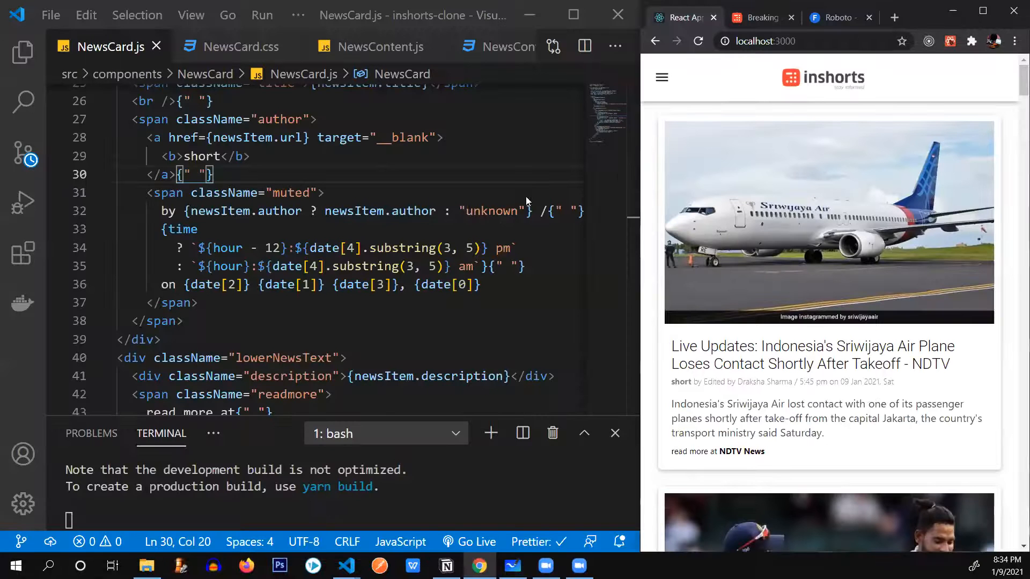
pyautogui.scroll(5, 633, 196)
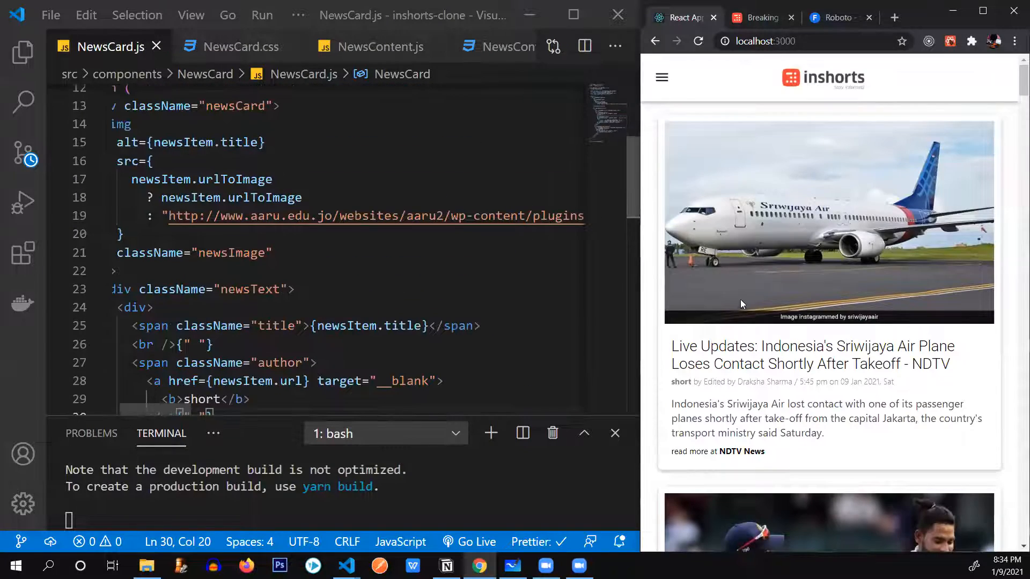
pyautogui.scroll(-5, 740, 304)
pyautogui.scroll(-5, 698, 360)
pyautogui.scroll(-5, 698, 360)
pyautogui.scroll(-5, 702, 366)
pyautogui.scroll(-5, 702, 366)
pyautogui.scroll(-5, 702, 367)
pyautogui.scroll(-5, 763, 325)
pyautogui.scroll(-5, 752, 334)
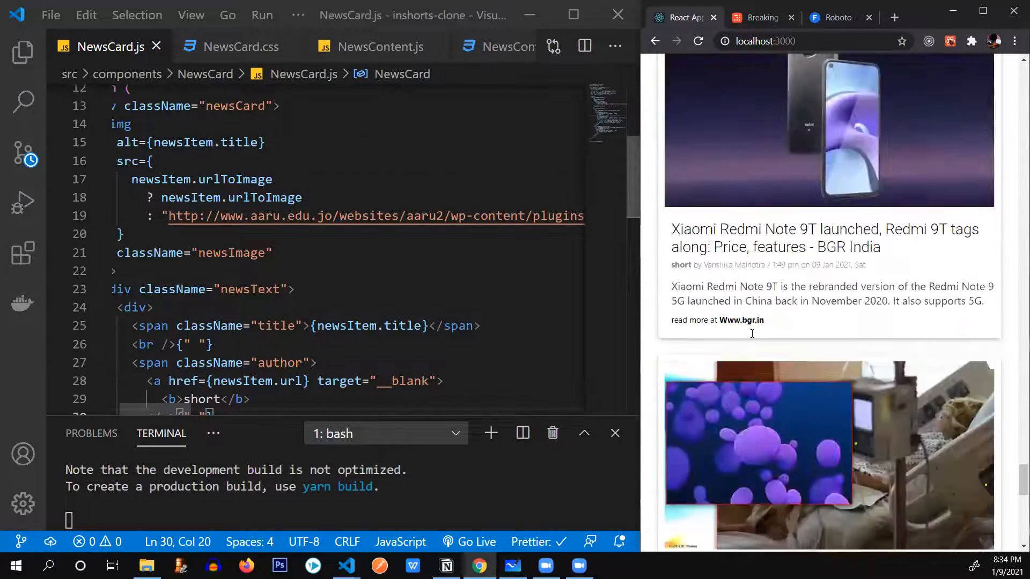
pyautogui.scroll(-5, 752, 334)
pyautogui.scroll(-5, 787, 370)
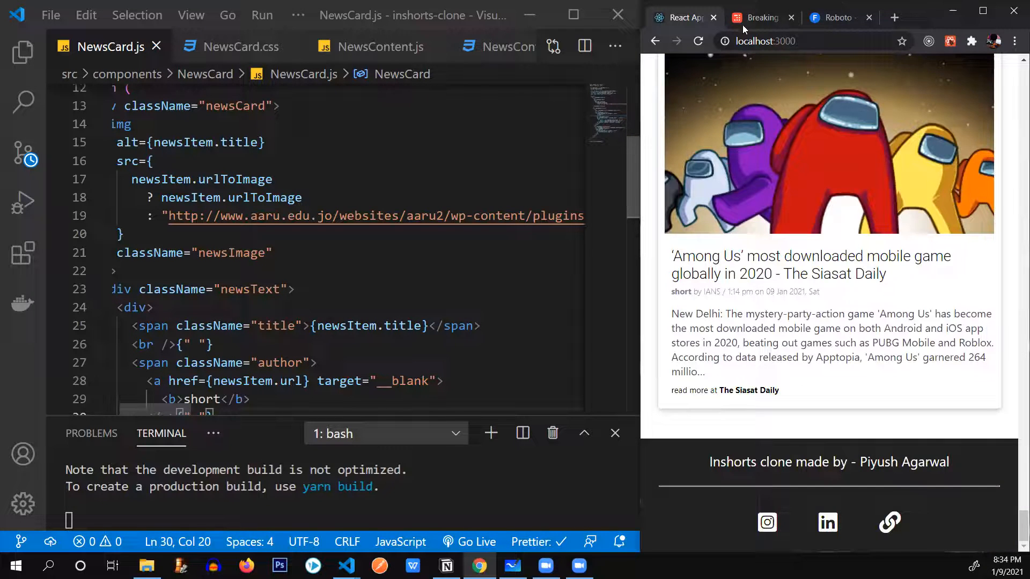
pyautogui.click(757, 18)
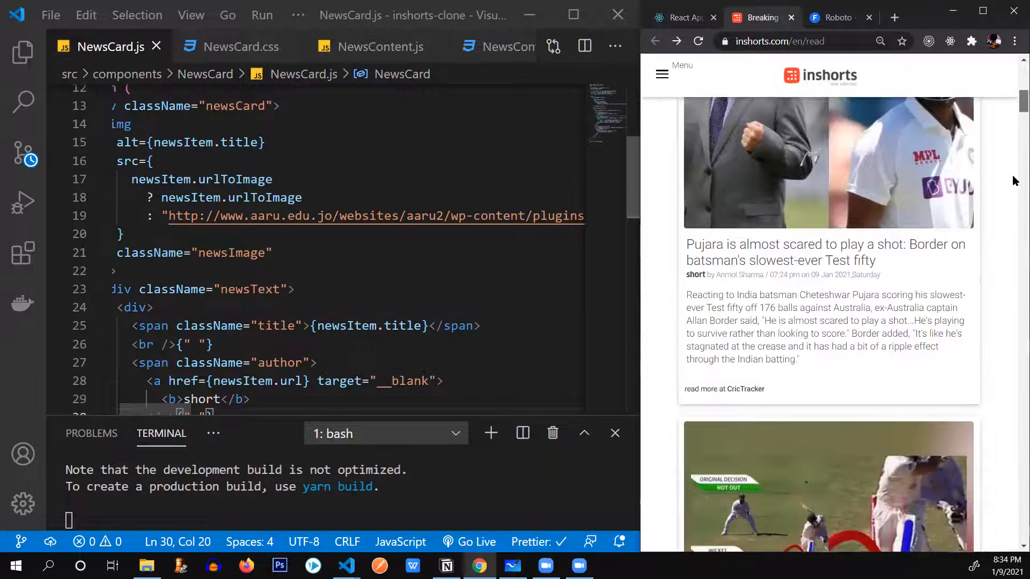
pyautogui.moveTo(1020, 109); pyautogui.dragTo(1020, 541)
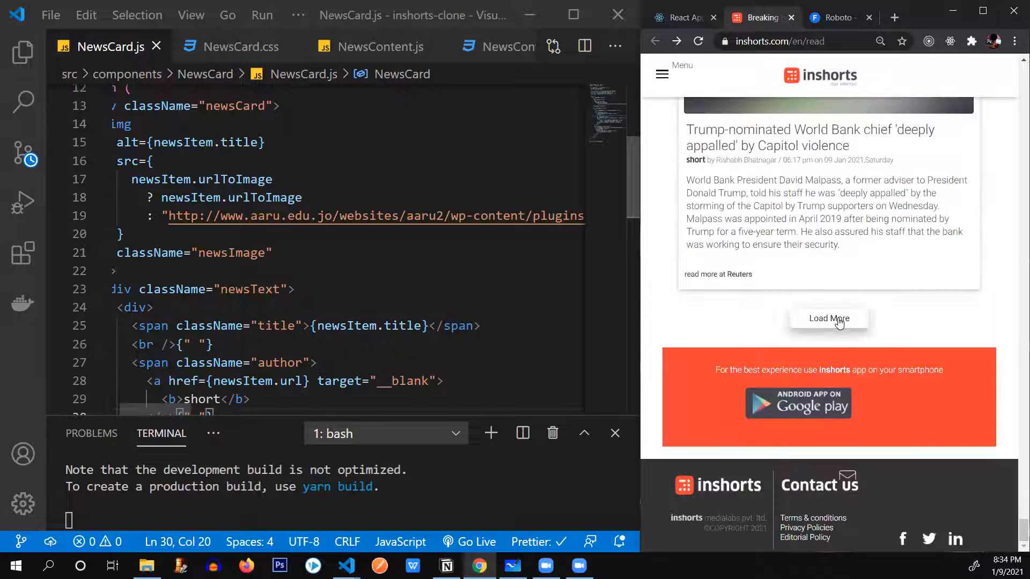
pyautogui.click(833, 318)
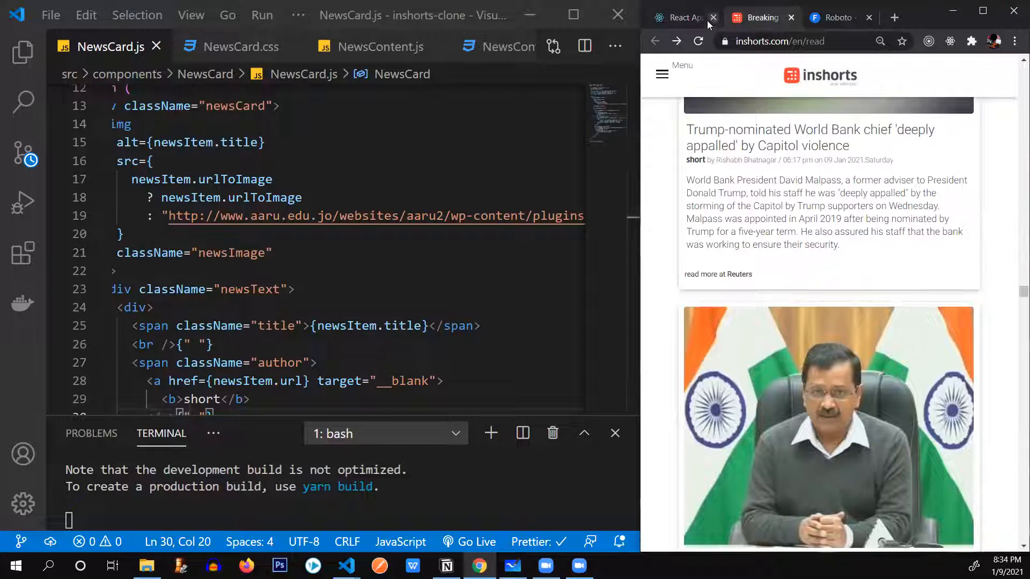
# Open NewsContent.js alone and add an <hr> after the news list mapping, saved.
pyautogui.click(685, 17)
pyautogui.click(294, 46)
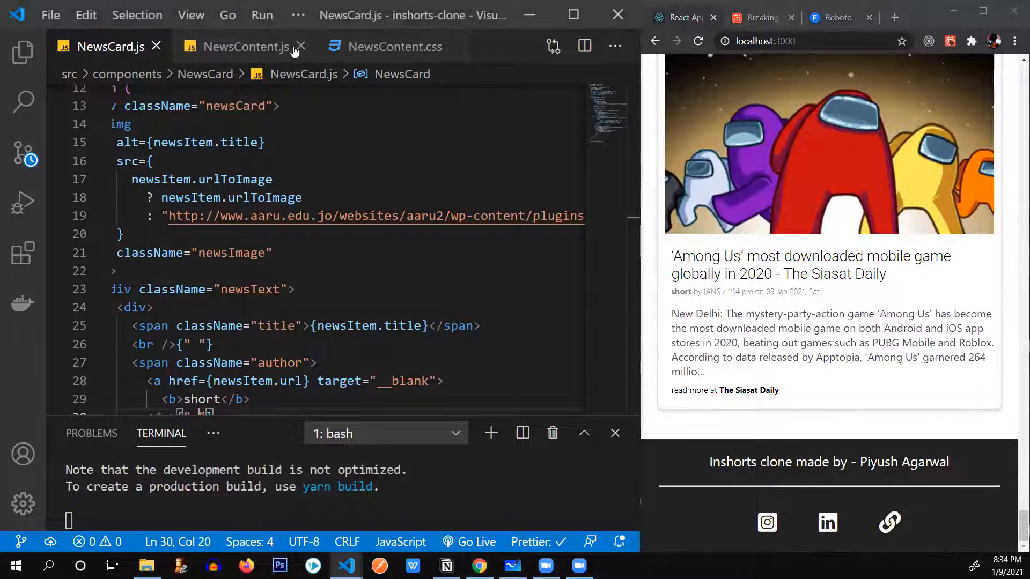
pyautogui.click(225, 46)
pyautogui.click(156, 46)
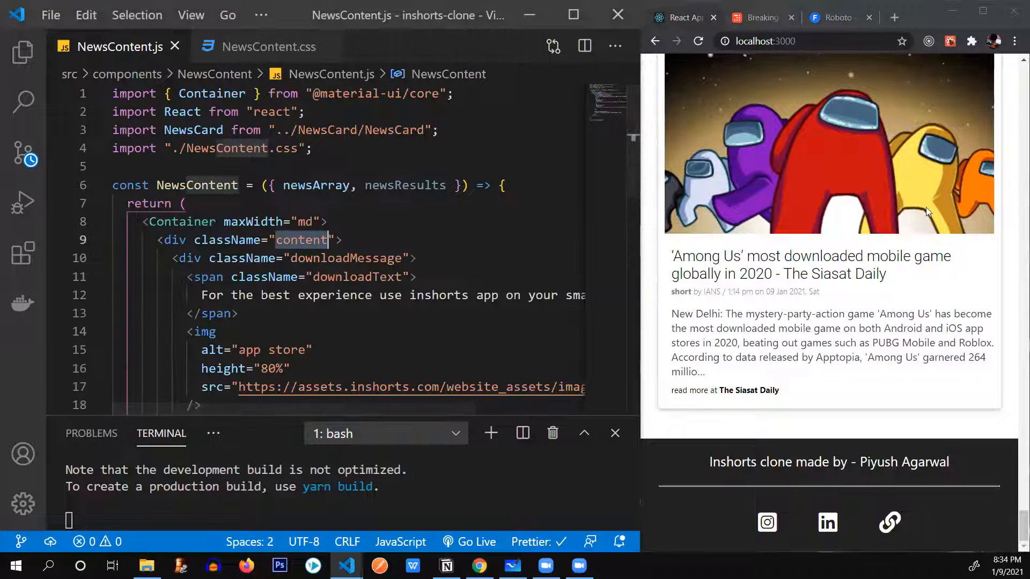
pyautogui.scroll(-7, 322, 242)
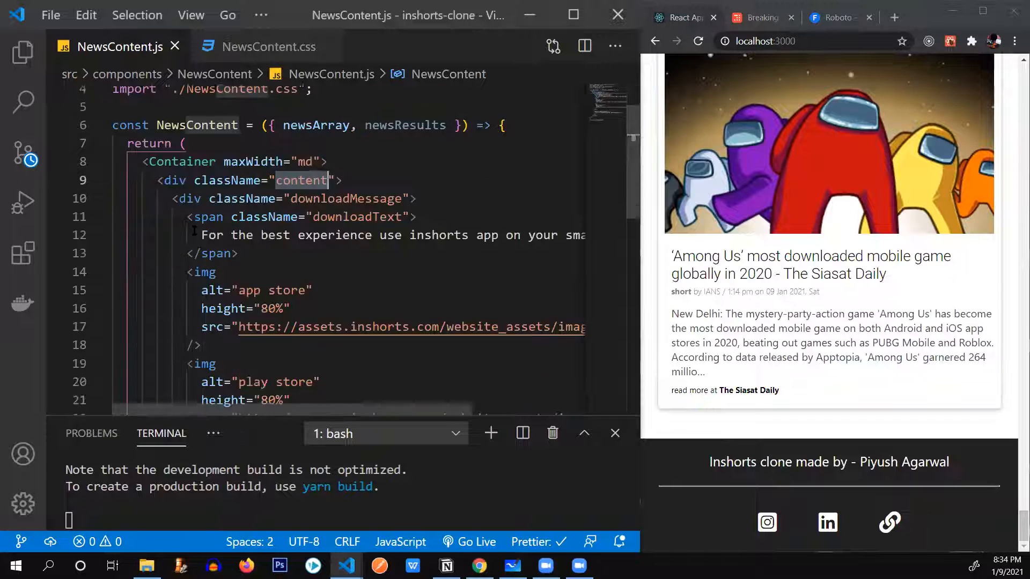
pyautogui.click(213, 228)
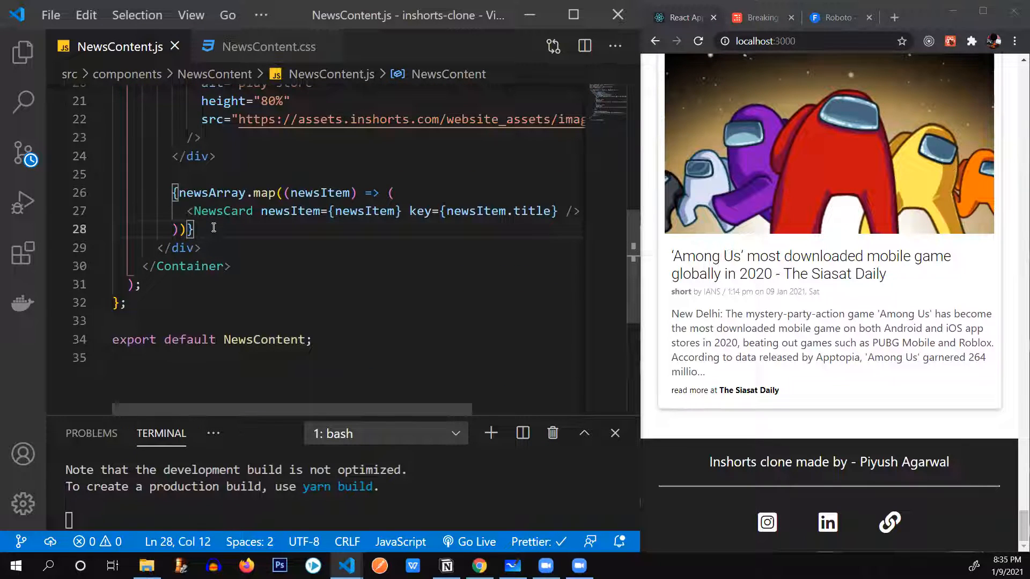
pyautogui.press('Return')
pyautogui.press('Return')
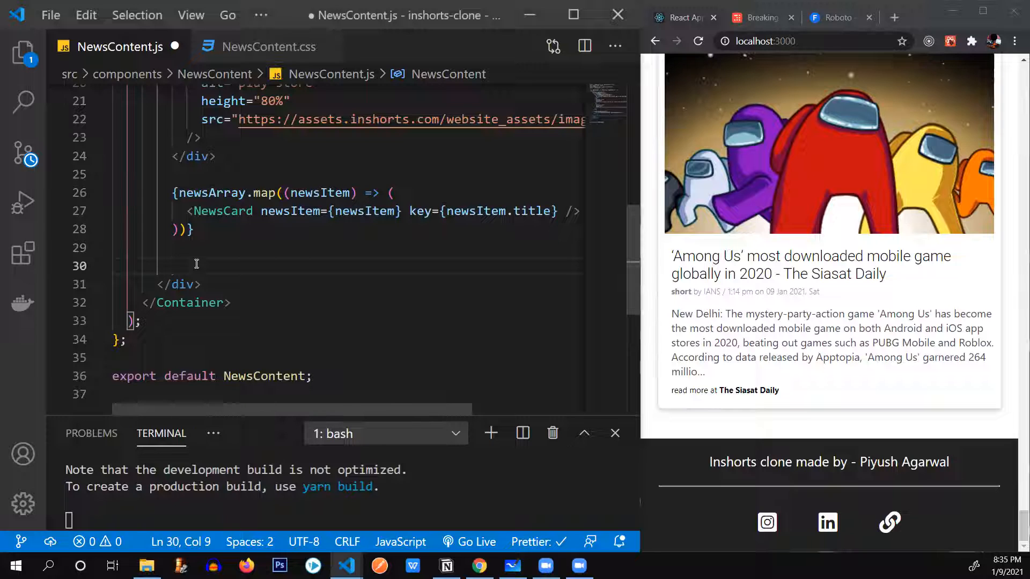
pyautogui.write('<')
pyautogui.press('BackSpace')
pyautogui.press('Up')
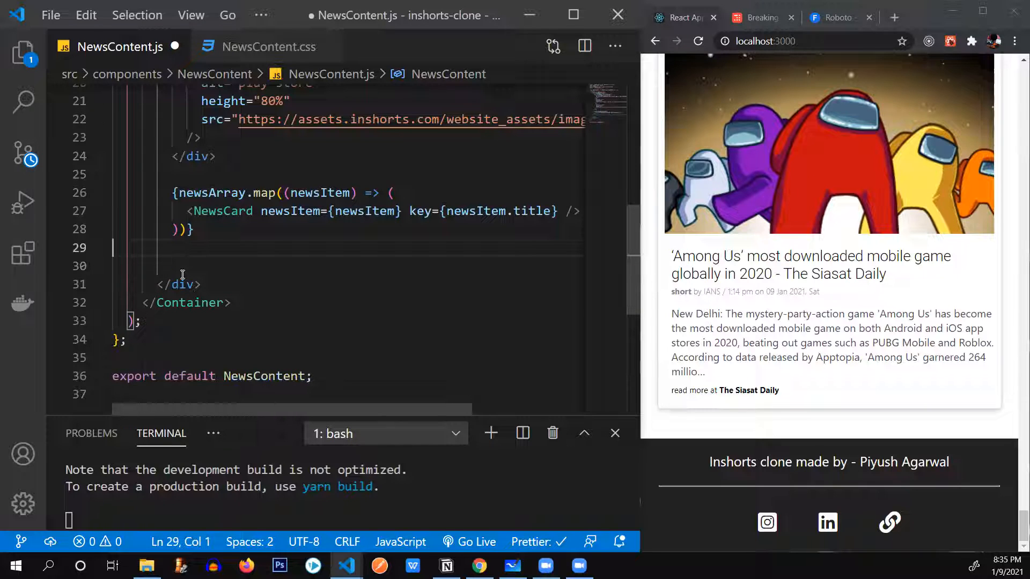
pyautogui.write('<hr/')
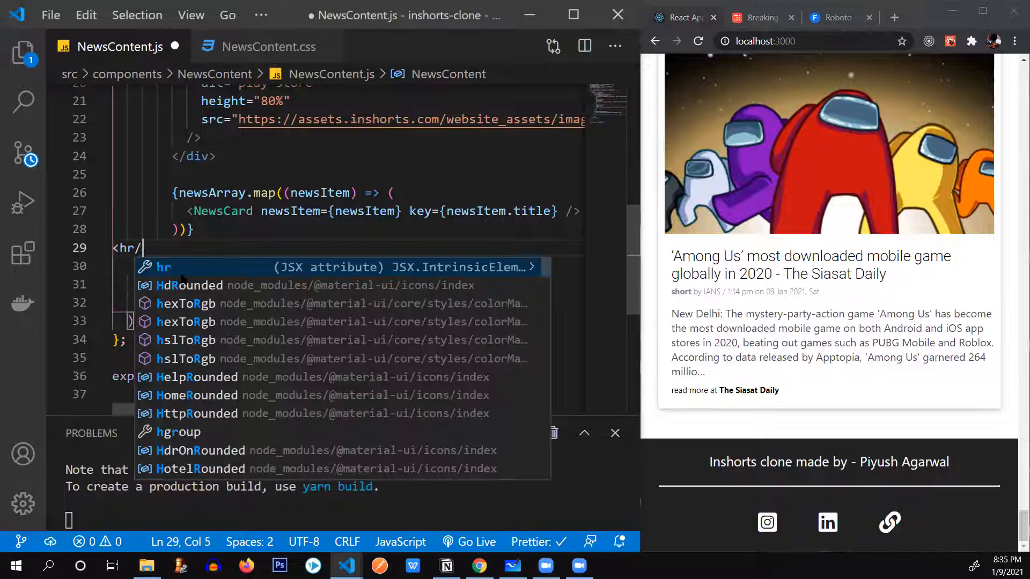
pyautogui.write('>')
pyautogui.hotkey('ctrl', 's')
pyautogui.press('Return')
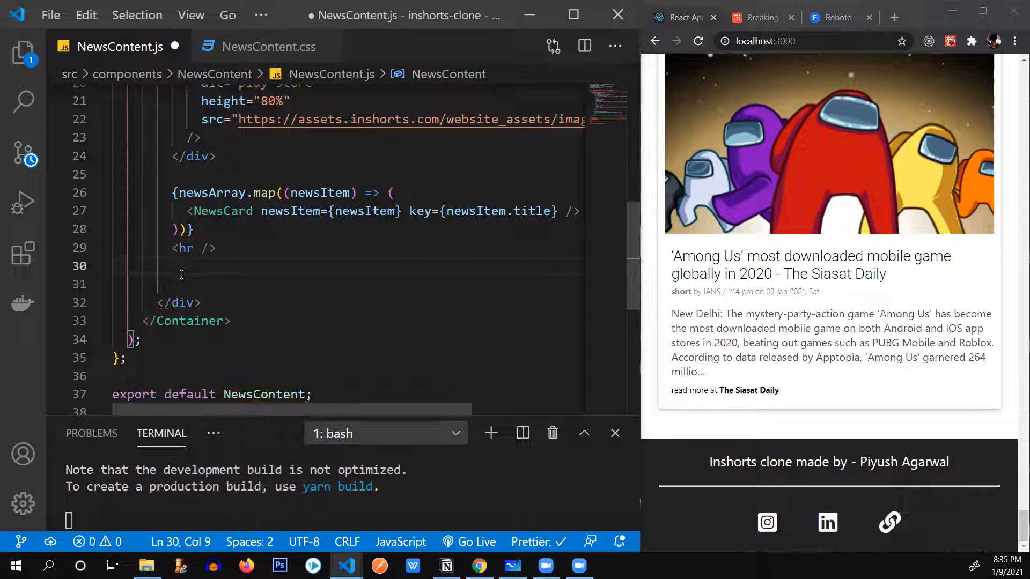
pyautogui.write('<butto')
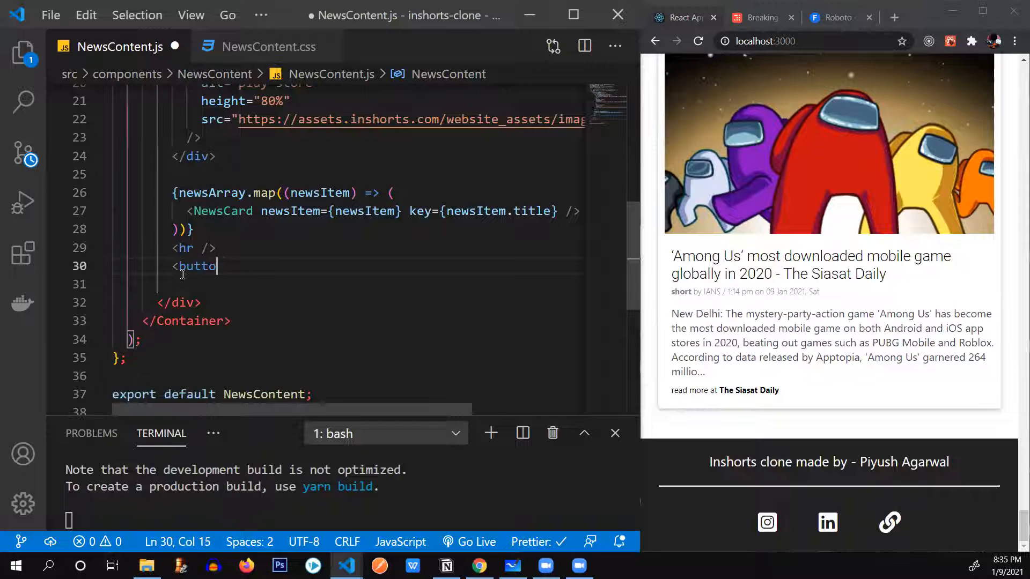
pyautogui.write('n>')
# Add a Load More button with className loadmore, save, and select the class name.
pyautogui.press('Return')
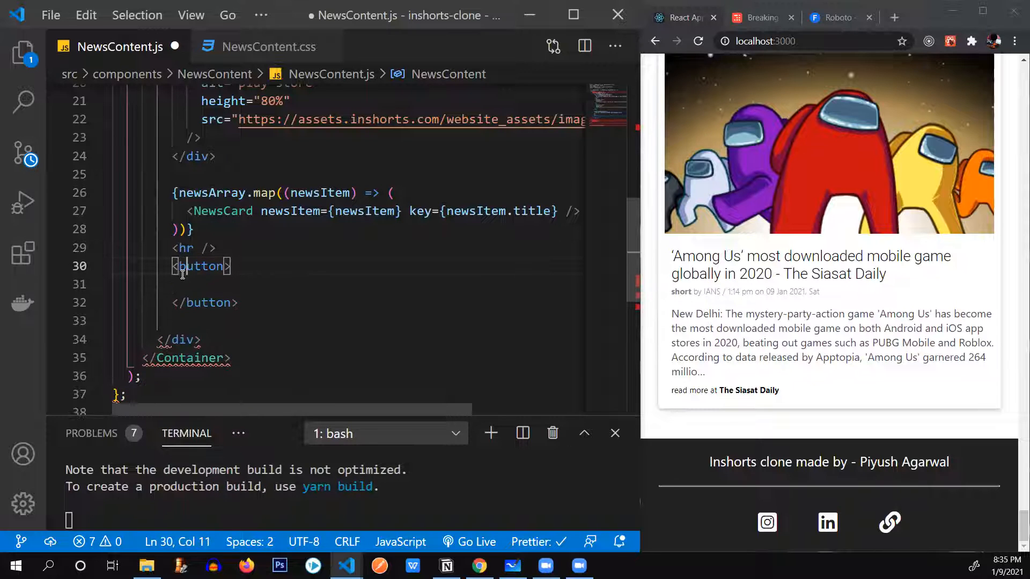
pyautogui.click(183, 270)
pyautogui.press('End')
pyautogui.write('class')
pyautogui.press('Tab')
pyautogui.write('-')
pyautogui.press('BackSpace')
pyautogui.write("='loadmore")
pyautogui.press('Down')
pyautogui.press('Tab')
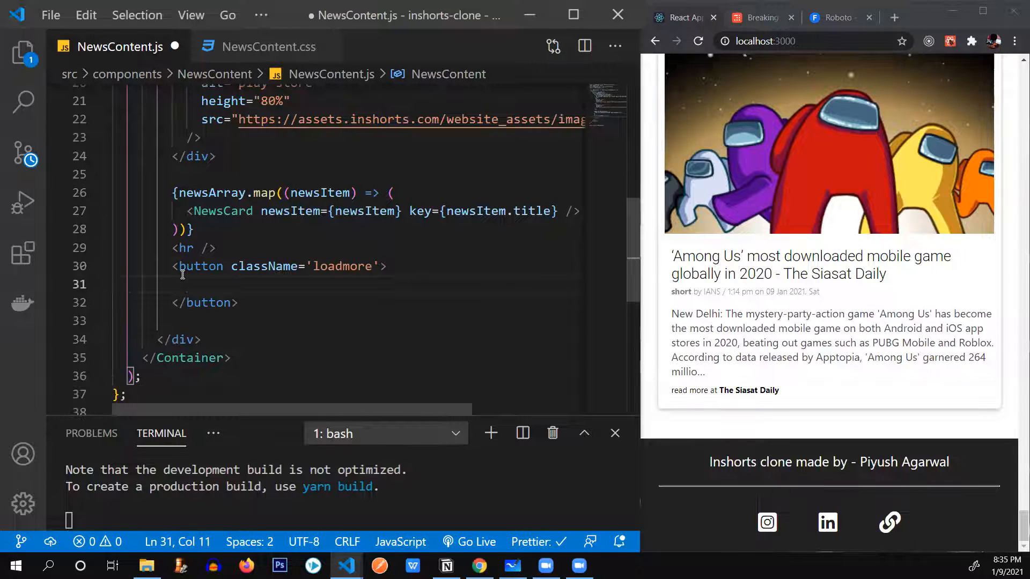
pyautogui.press('BackSpace')
pyautogui.press('BackSpace')
pyautogui.press('BackSpace')
pyautogui.press('BackSpace')
pyautogui.press('Return')
pyautogui.write('Load More')
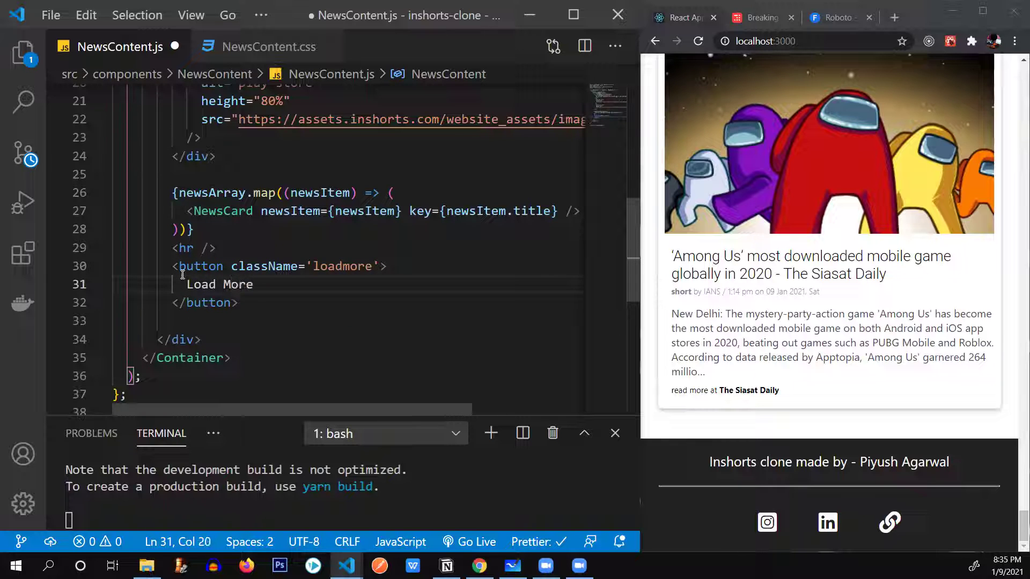
pyautogui.hotkey('ctrl', 's')
pyautogui.doubleClick(330, 266)
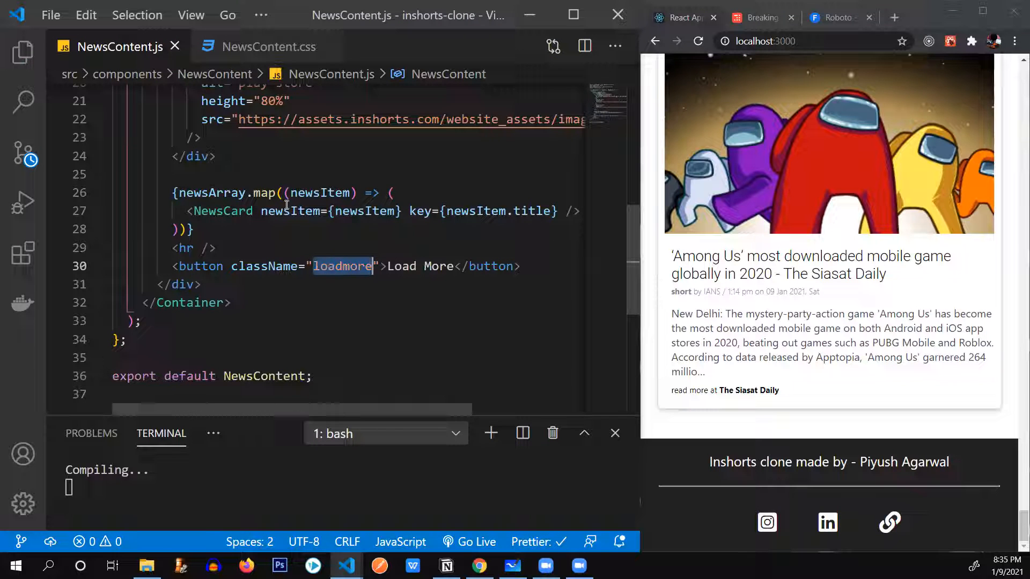
# Paste the .loadMore rule (white background, no border, shadow, padding, -20px top margin) into NewsContent.css and save.
pyautogui.click(260, 48)
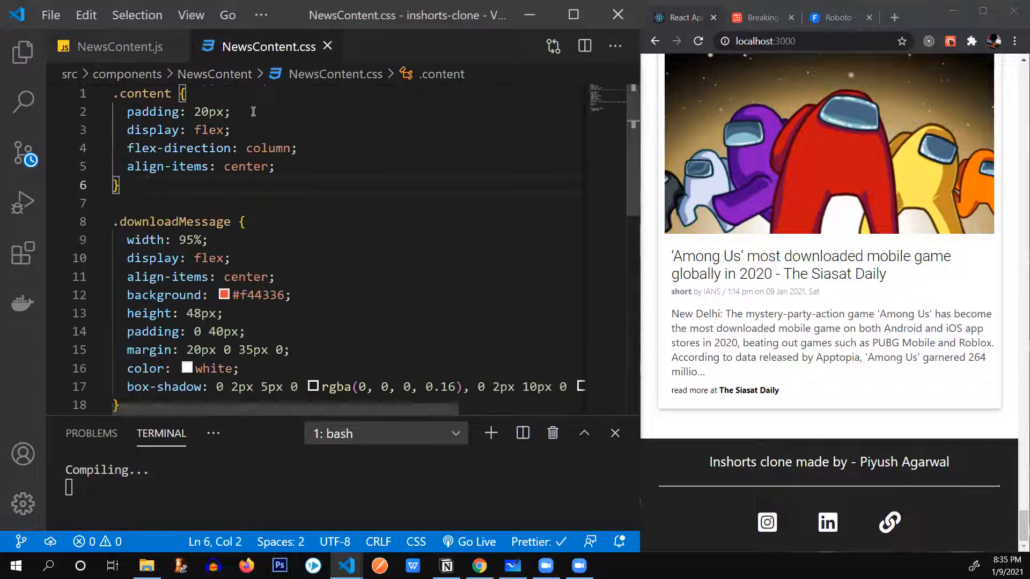
pyautogui.scroll(-5, 193, 201)
pyautogui.click(194, 229)
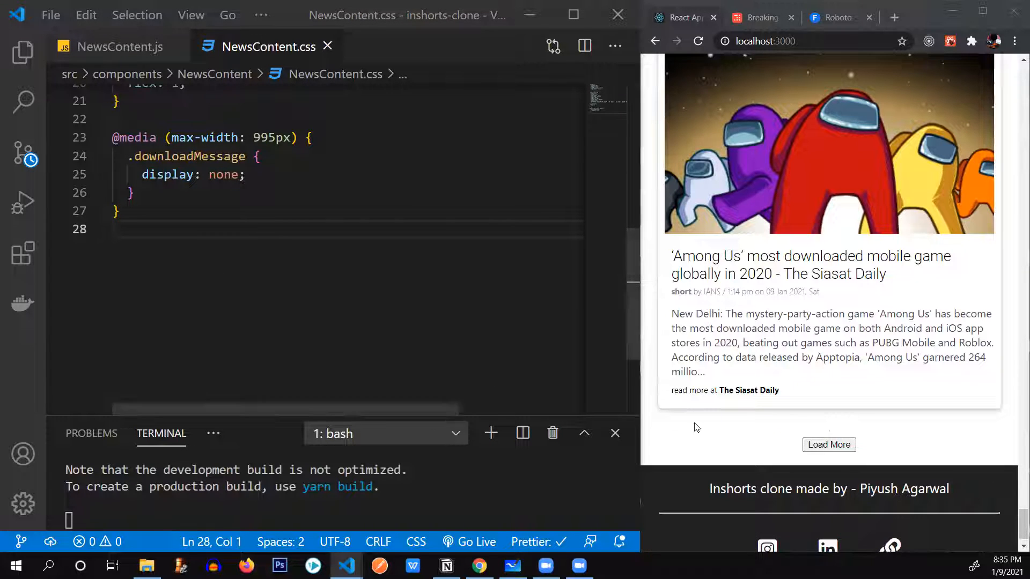
pyautogui.click(158, 303)
pyautogui.hotkey('ctrl', 'v')
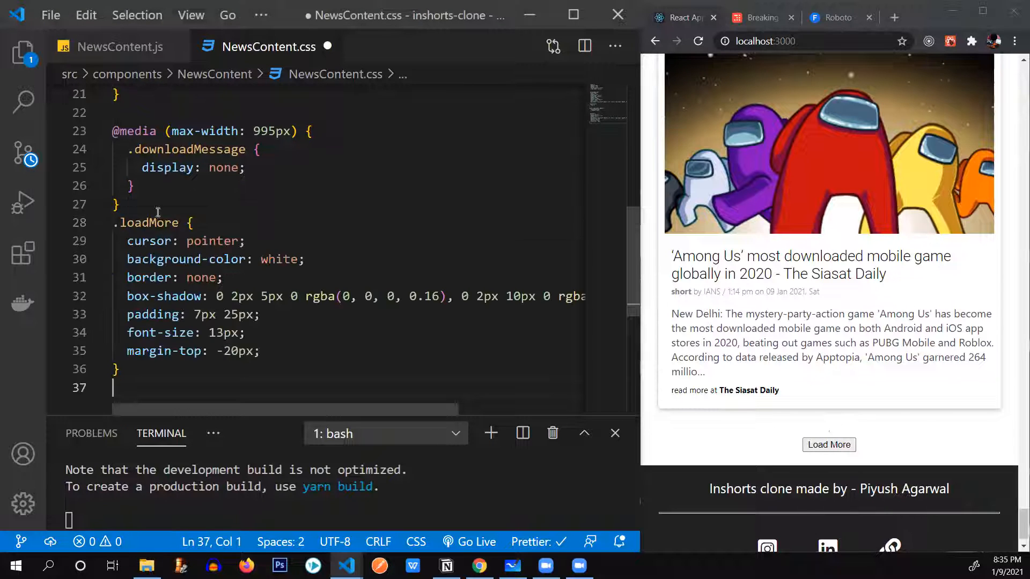
pyautogui.click(173, 211)
pyautogui.press('Return')
pyautogui.hotkey('ctrl', 's')
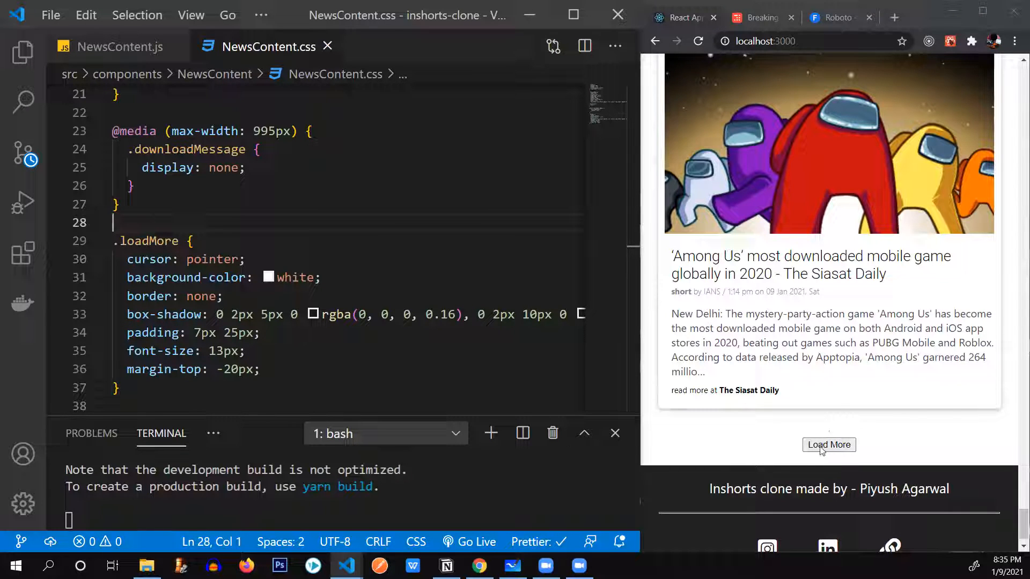
# Reload localhost:3000 in Chrome and check the bottom of the page for the new styles.
pyautogui.click(315, 369)
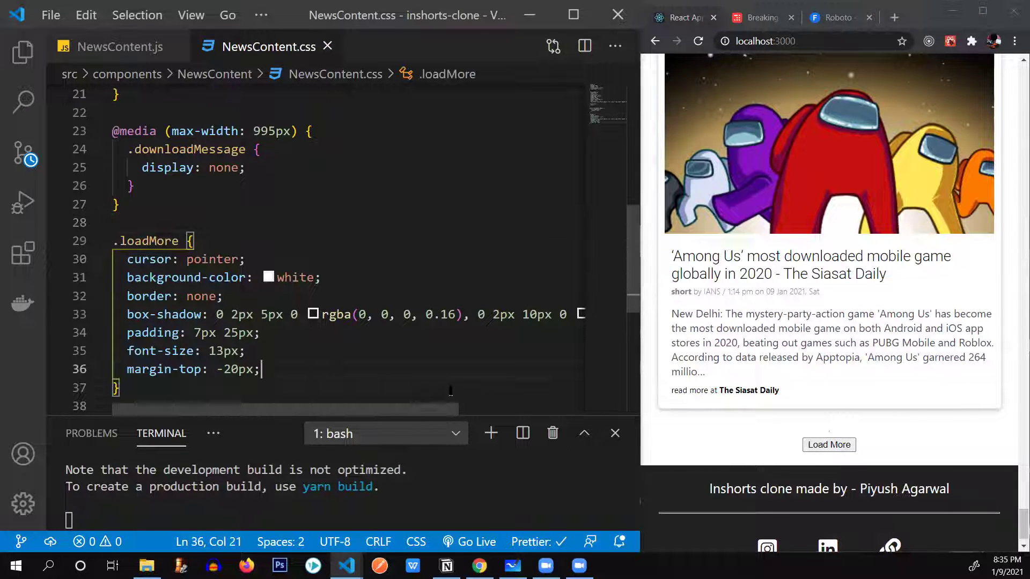
pyautogui.click(698, 41)
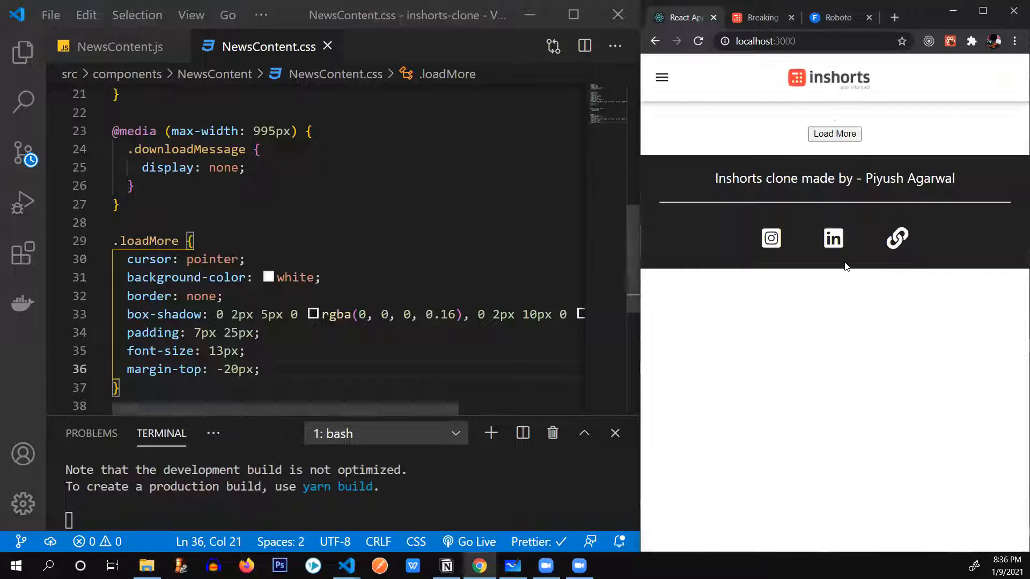
pyautogui.scroll(-5, 874, 266)
pyautogui.scroll(-5, 874, 266)
pyautogui.scroll(-5, 965, 241)
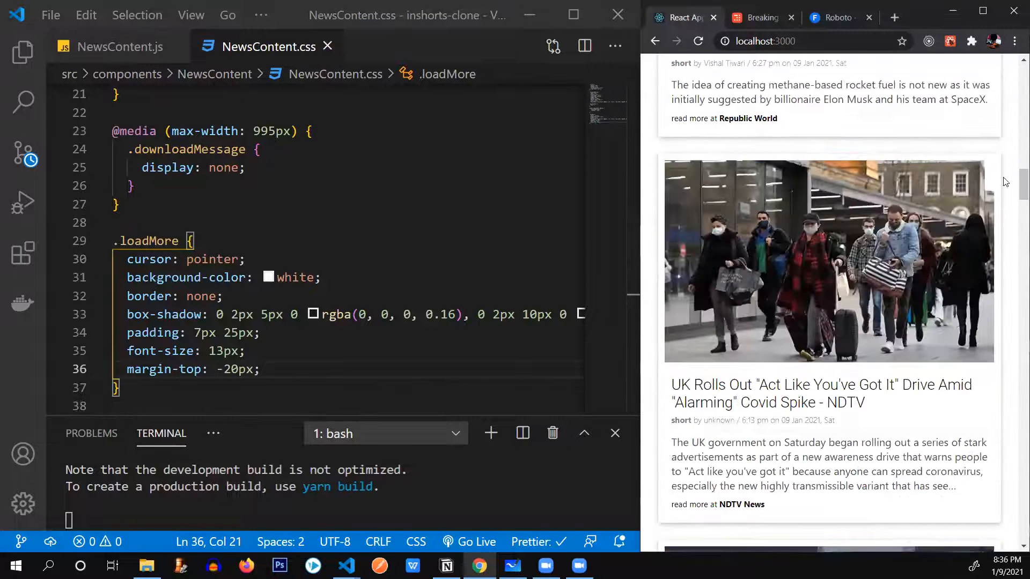
pyautogui.moveTo(1018, 185); pyautogui.dragTo(1018, 523)
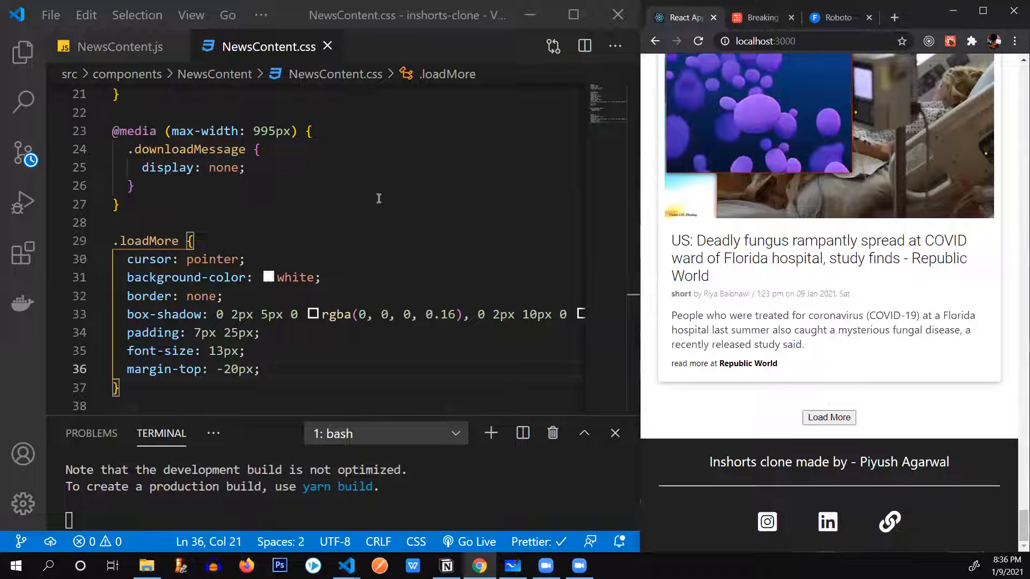
pyautogui.click(317, 209)
# Rename the button's className to "loadMore" in NewsContent.js and save.
pyautogui.hotkey('ctrl', 's')
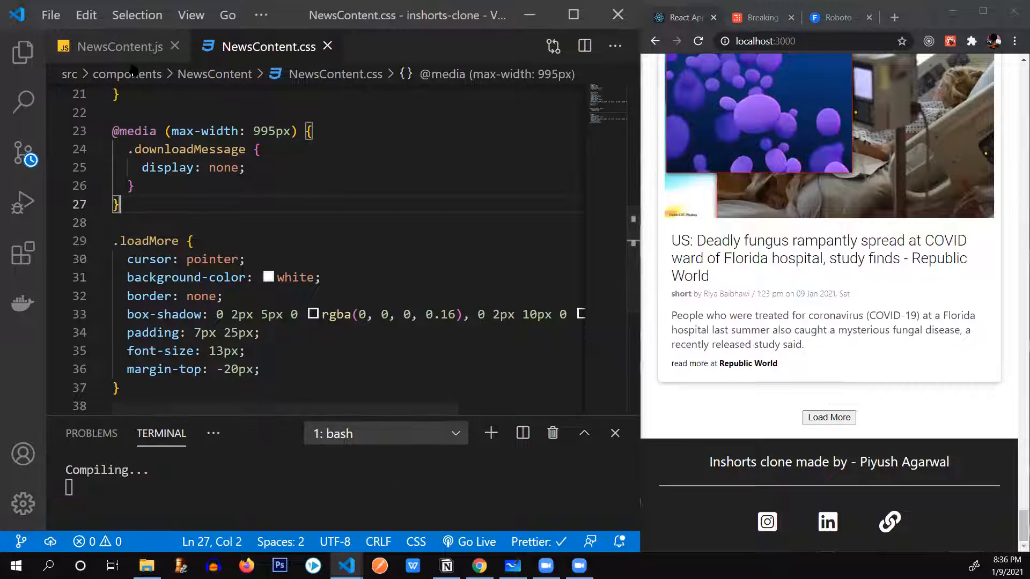
pyautogui.hotkey('ctrl', 'Tab')
pyautogui.click(351, 265)
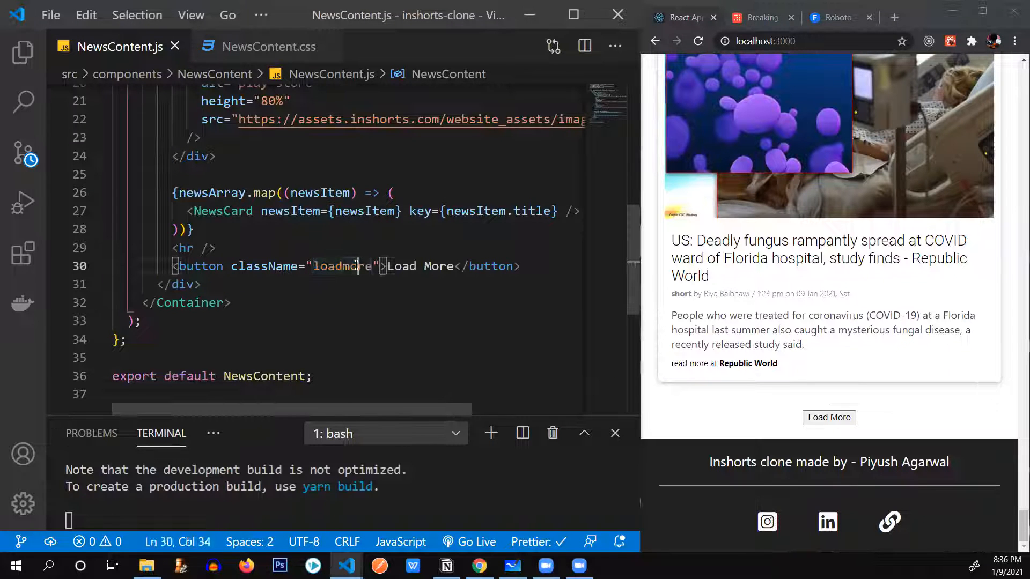
pyautogui.press('BackSpace')
pyautogui.write('M')
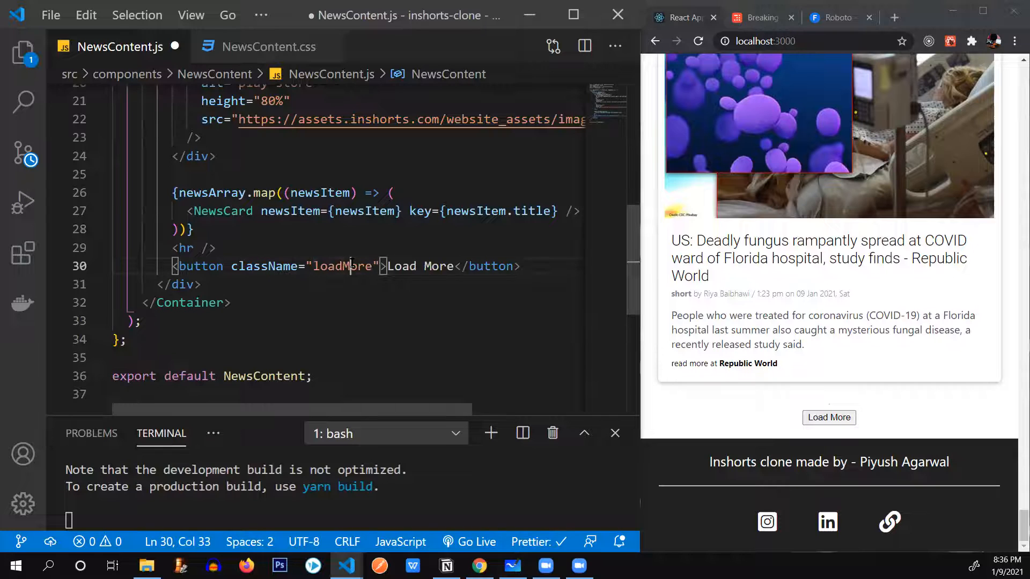
pyautogui.hotkey('ctrl', 's')
# Review each .loadMore rule in the stylesheet against the original Inshorts page.
pyautogui.click(241, 46)
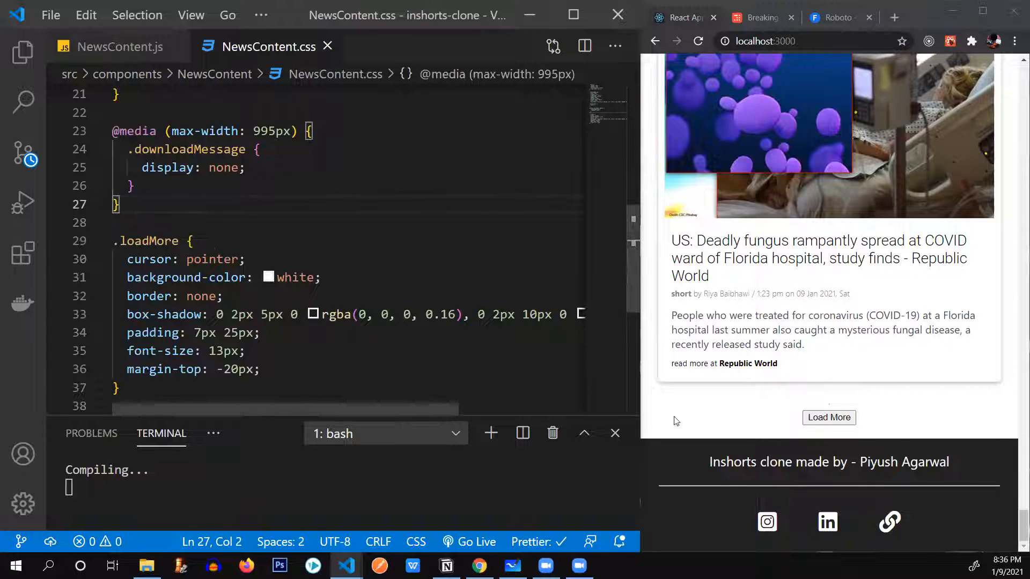
pyautogui.scroll(-3, 250, 280)
pyautogui.scroll(3, 249, 280)
pyautogui.moveTo(245, 201); pyautogui.dragTo(109, 206)
pyautogui.moveTo(321, 219); pyautogui.dragTo(115, 219)
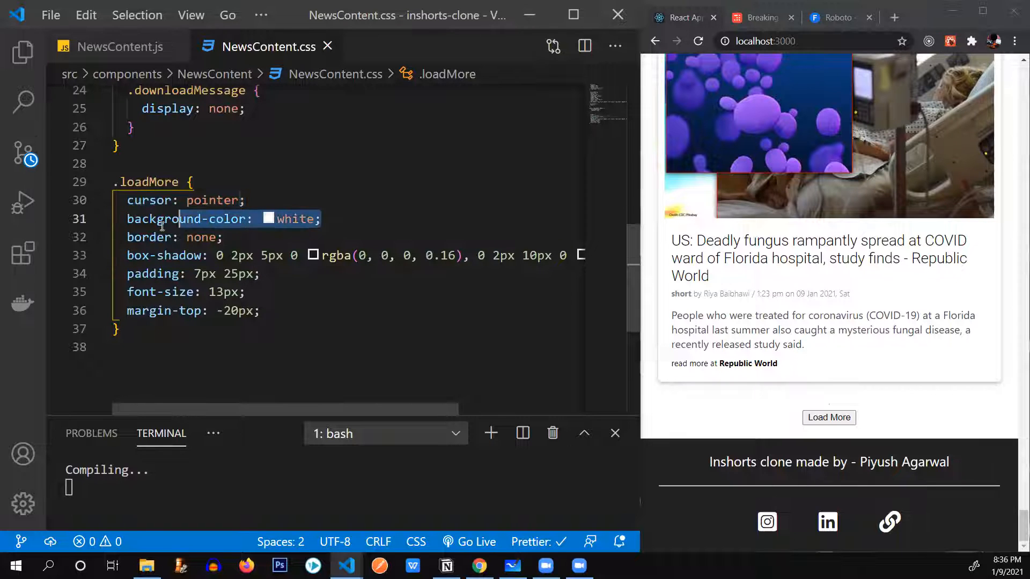
pyautogui.click(762, 17)
pyautogui.moveTo(1020, 291); pyautogui.dragTo(1020, 535)
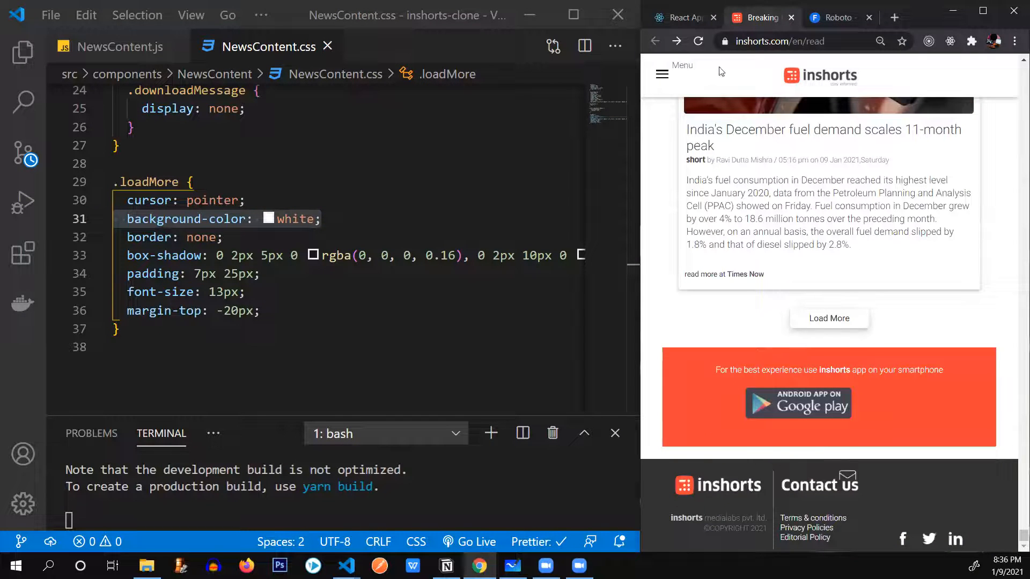
pyautogui.click(684, 17)
pyautogui.moveTo(223, 237); pyautogui.dragTo(143, 236)
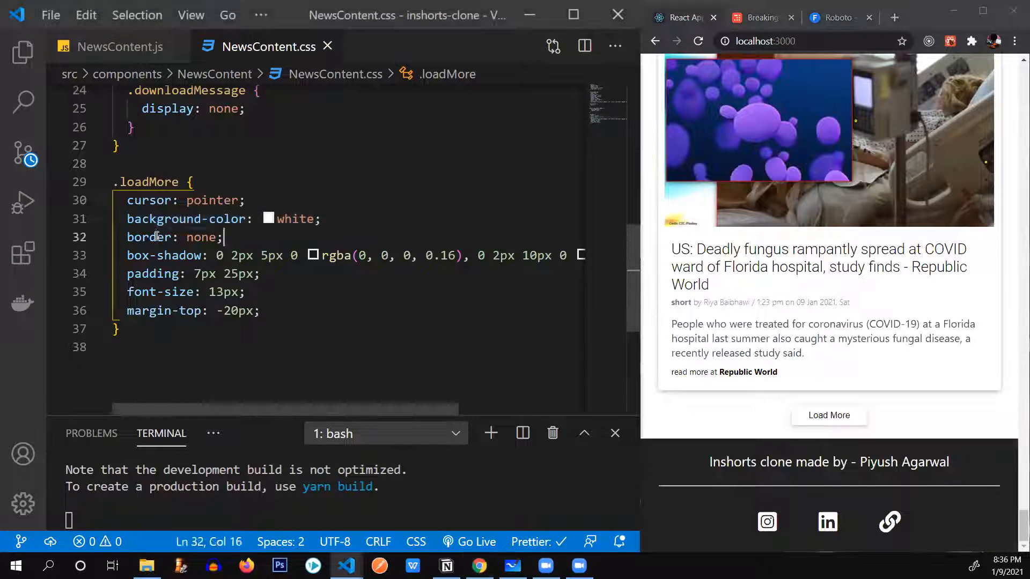
pyautogui.tripleClick(266, 256)
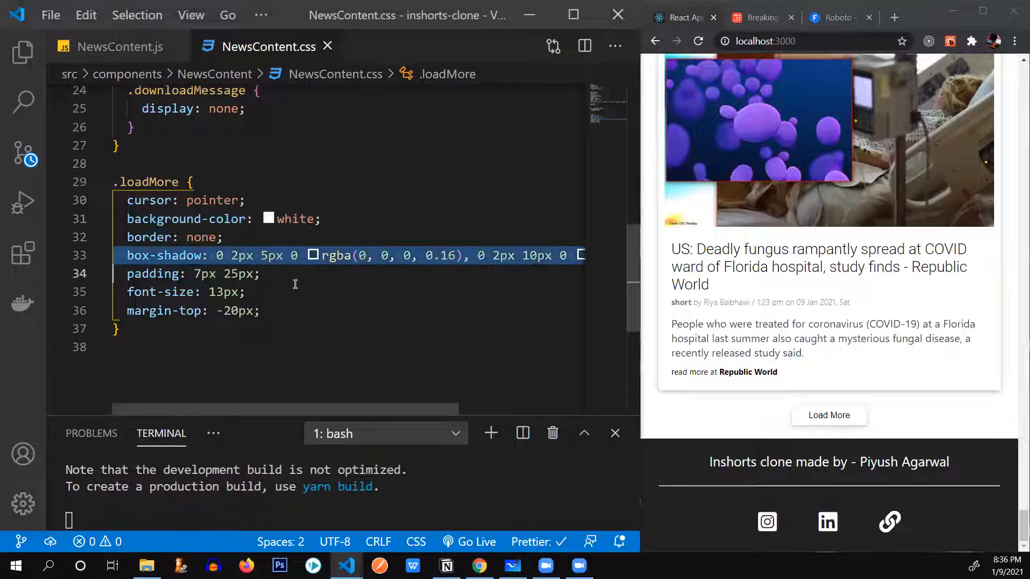
pyautogui.click(282, 273)
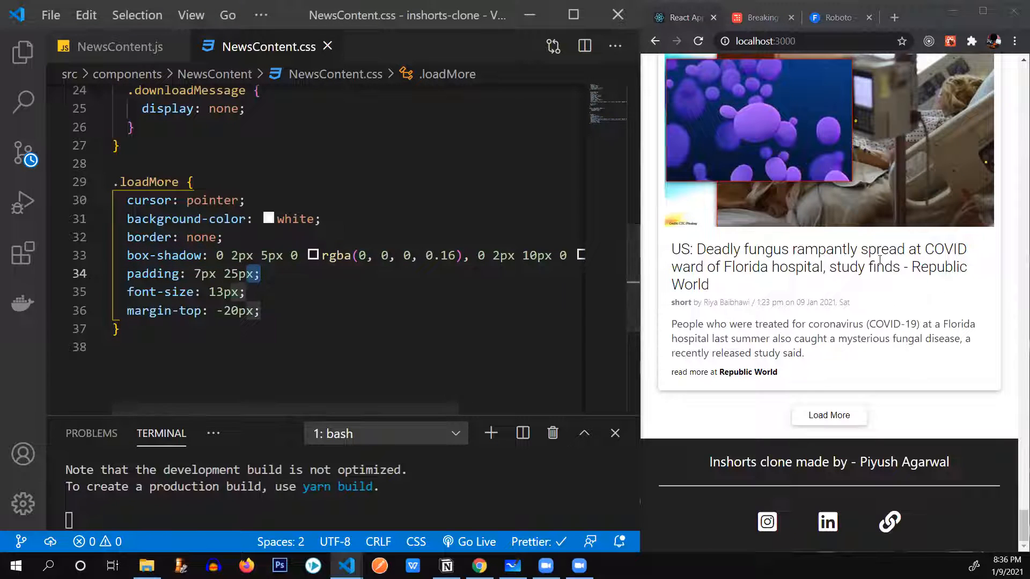
pyautogui.moveTo(262, 274); pyautogui.dragTo(130, 275)
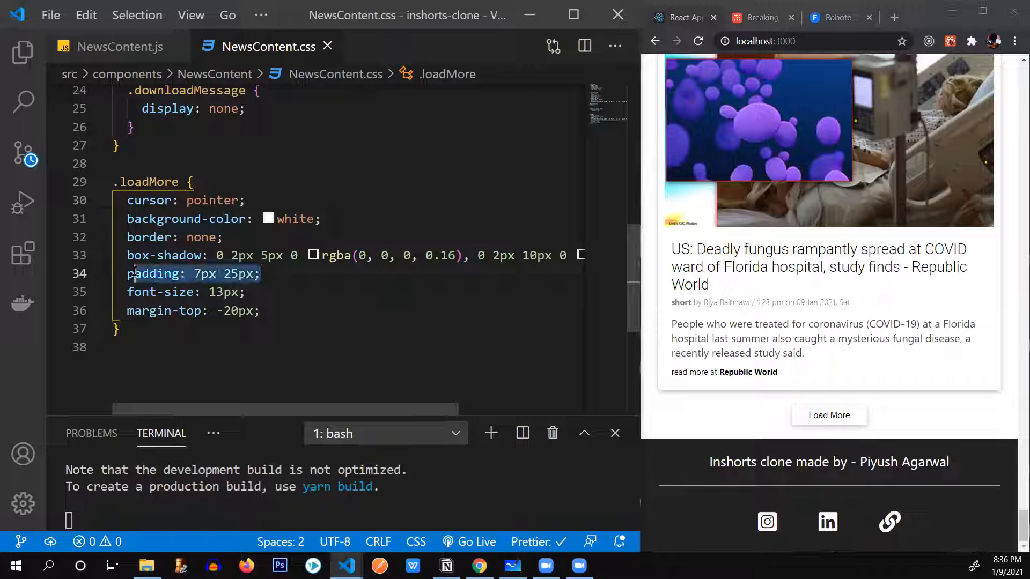
pyautogui.moveTo(245, 292); pyautogui.dragTo(128, 291)
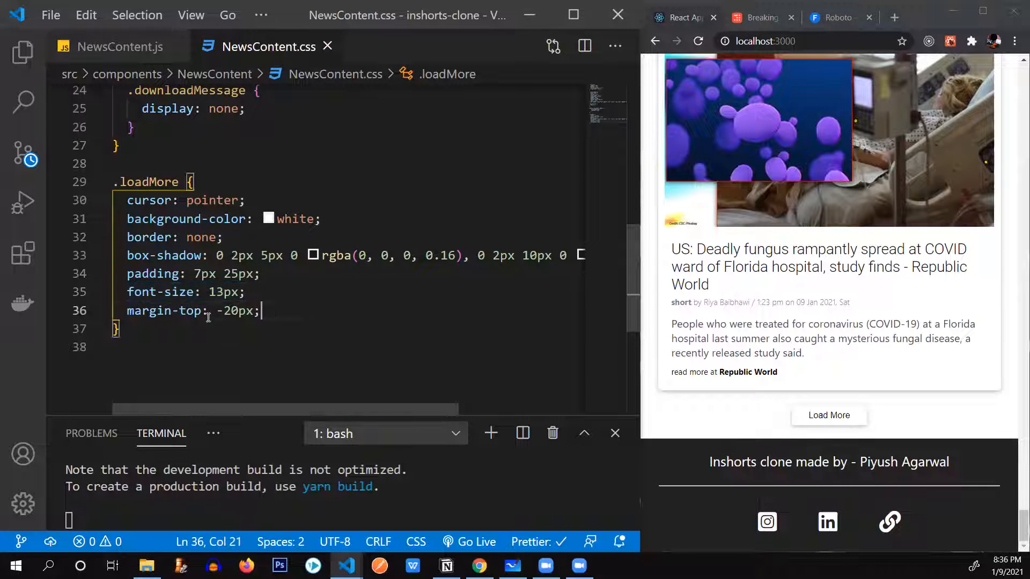
# Delete then restore the -20px margin-top rule, save, and check the Load More button on the page.
pyautogui.moveTo(260, 311); pyautogui.dragTo(124, 310)
pyautogui.click(278, 305)
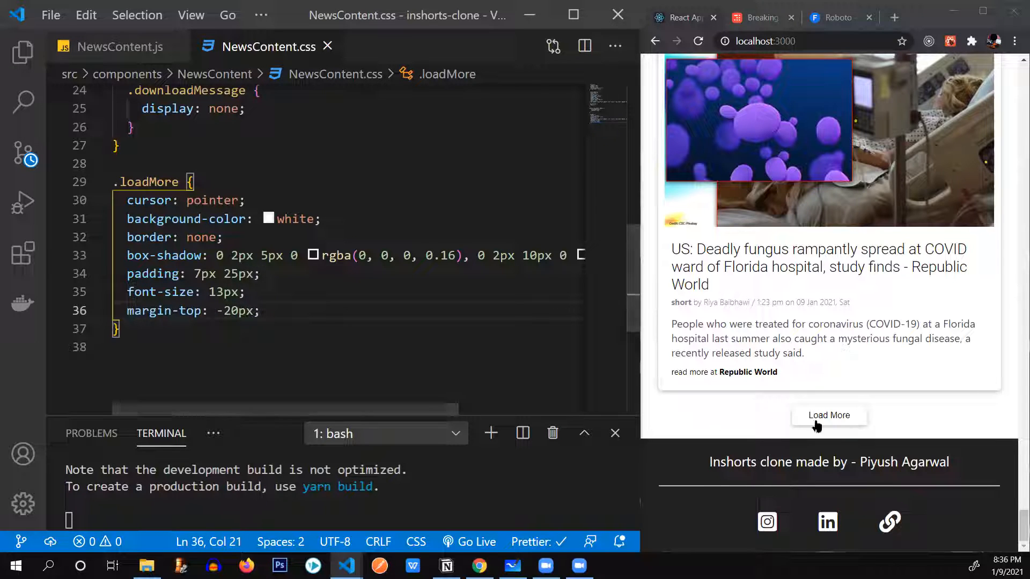
pyautogui.moveTo(272, 311); pyautogui.dragTo(272, 291)
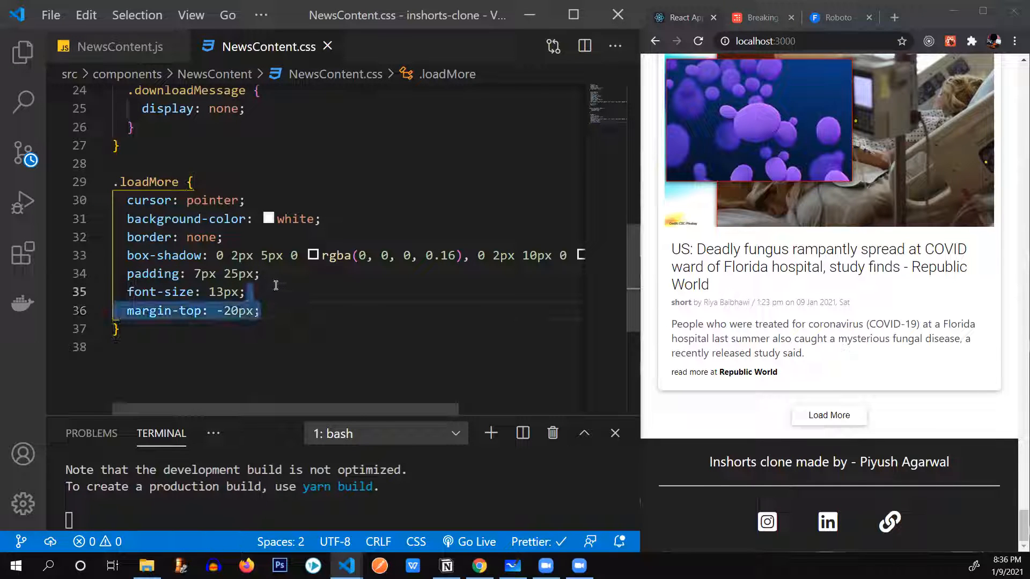
pyautogui.press('BackSpace')
pyautogui.hotkey('ctrl', 's')
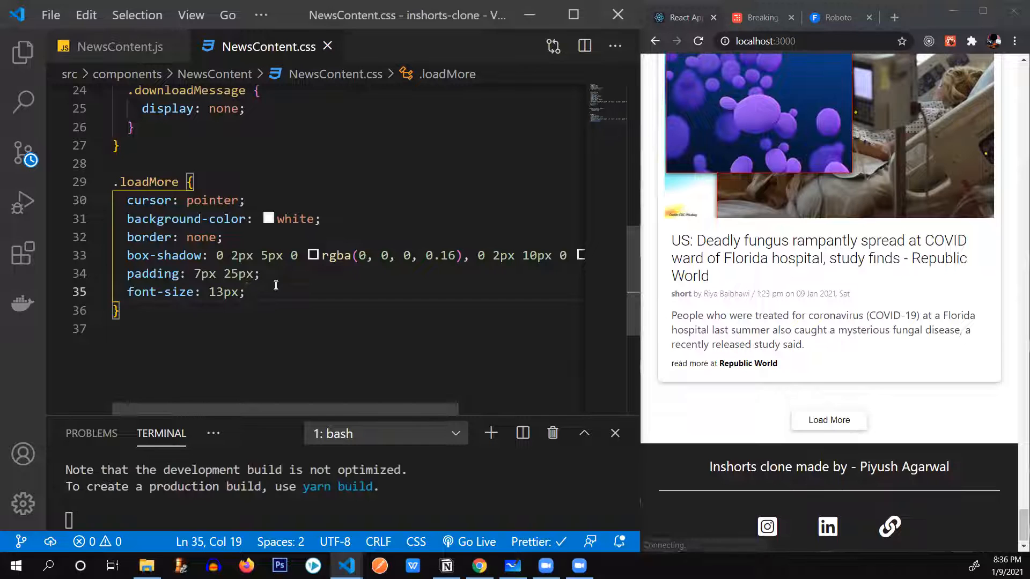
pyautogui.hotkey('ctrl', 'z')
pyautogui.hotkey('ctrl', 's')
pyautogui.press('Right')
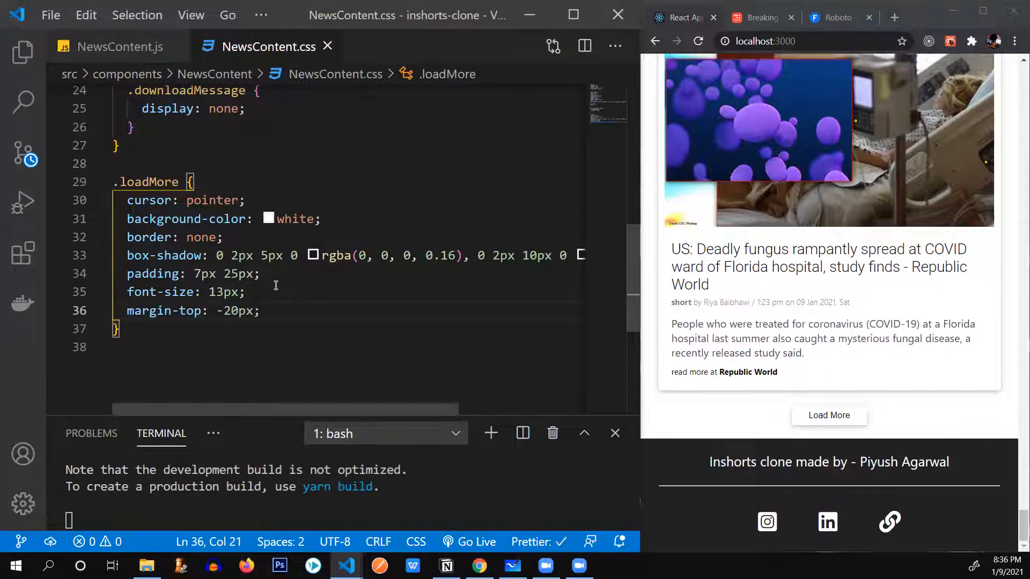
pyautogui.click(837, 419)
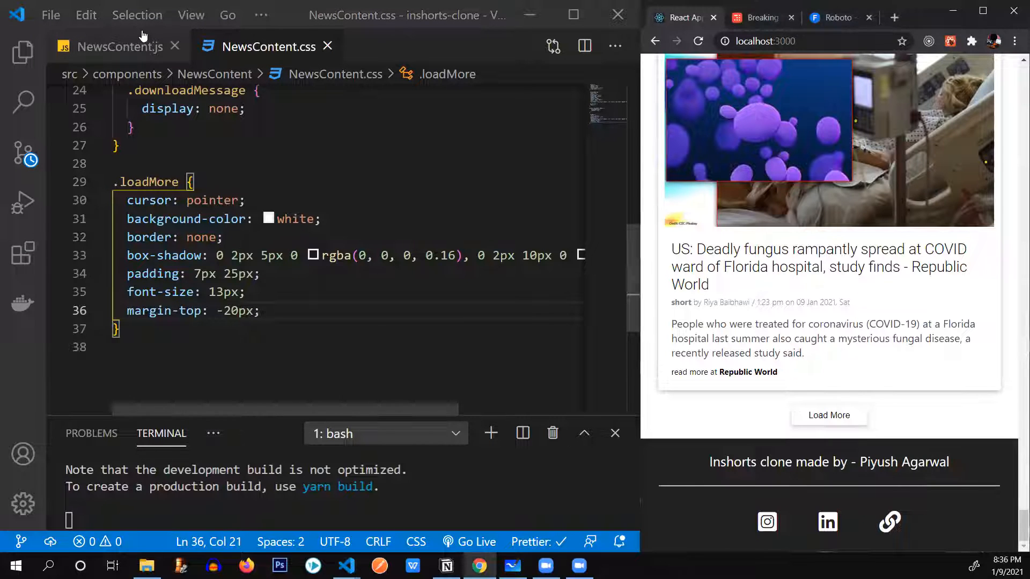
pyautogui.click(121, 45)
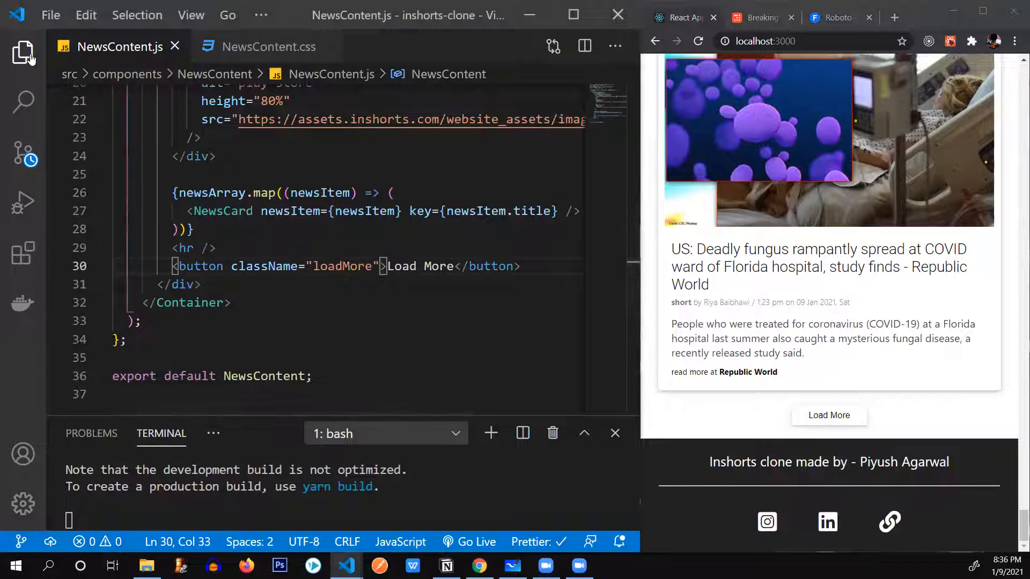
# Add a [loadmore, setLoadmore] = useState(20) hook in App.js below the other state.
pyautogui.click(23, 49)
pyautogui.scroll(-3, 129, 242)
pyautogui.click(125, 277)
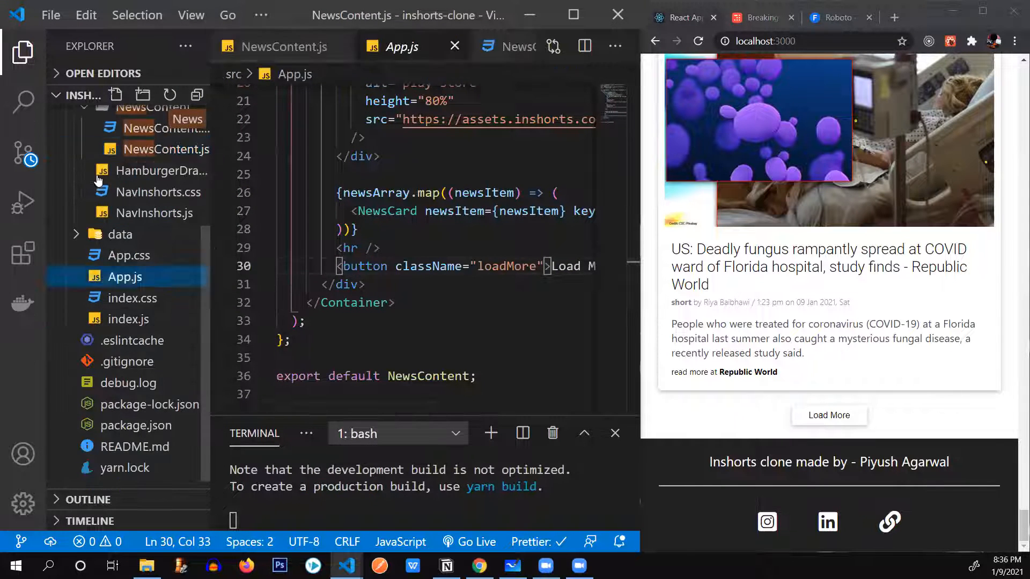
pyautogui.click(23, 51)
pyautogui.click(201, 226)
pyautogui.scroll(5, 290, 203)
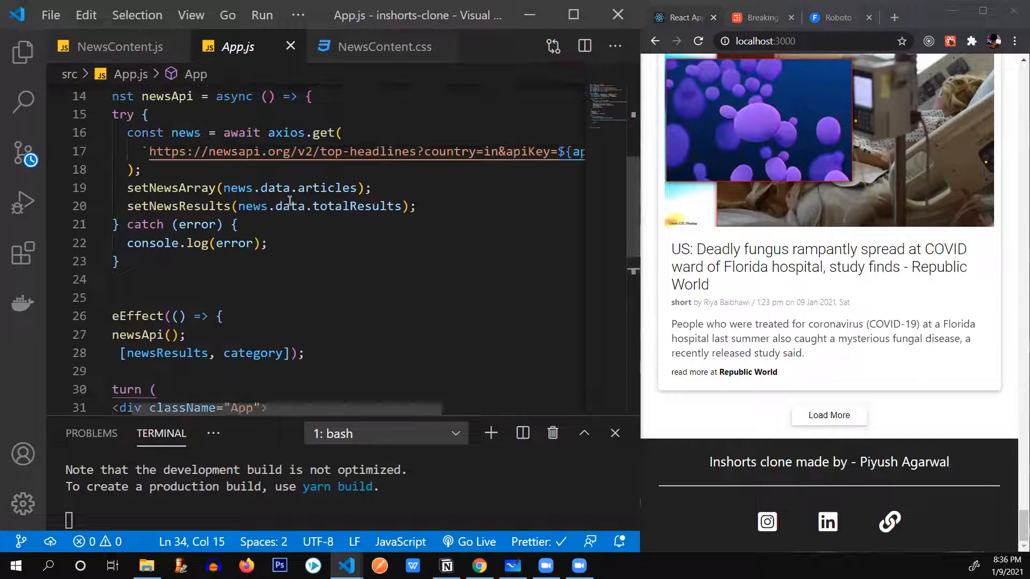
pyautogui.click(137, 169)
pyautogui.scroll(5, 289, 201)
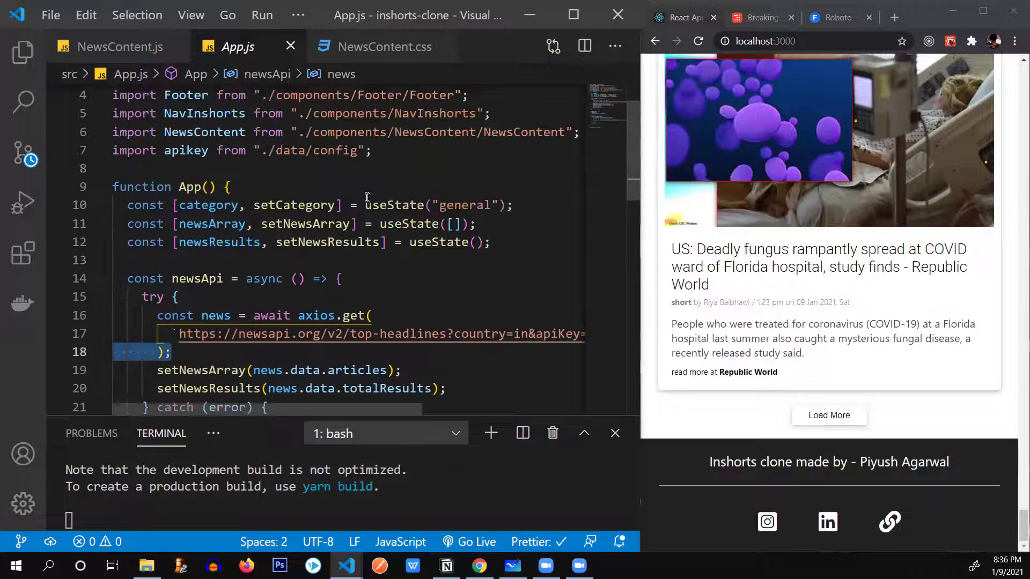
pyautogui.click(497, 243)
pyautogui.press('Return')
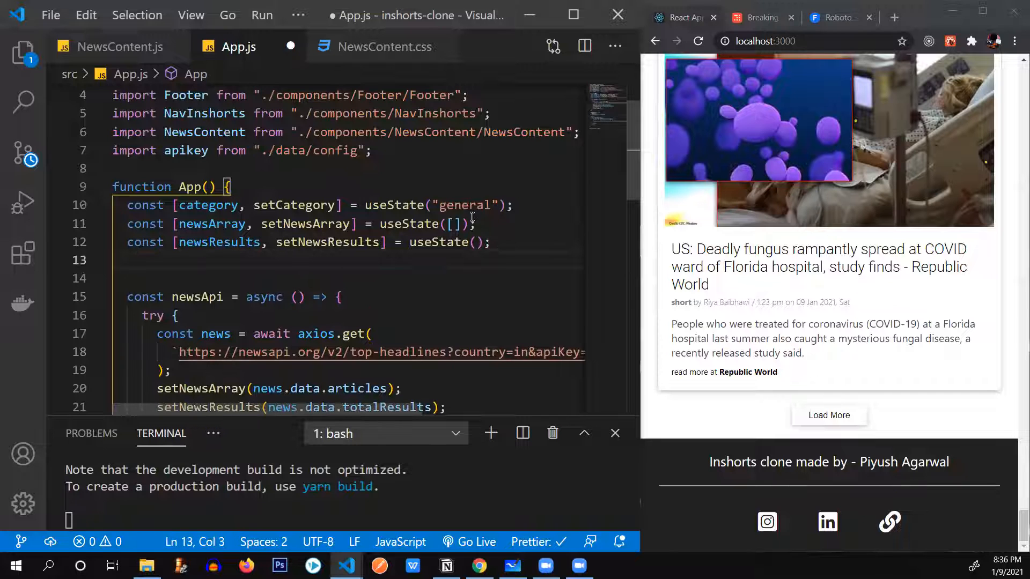
pyautogui.write('useS')
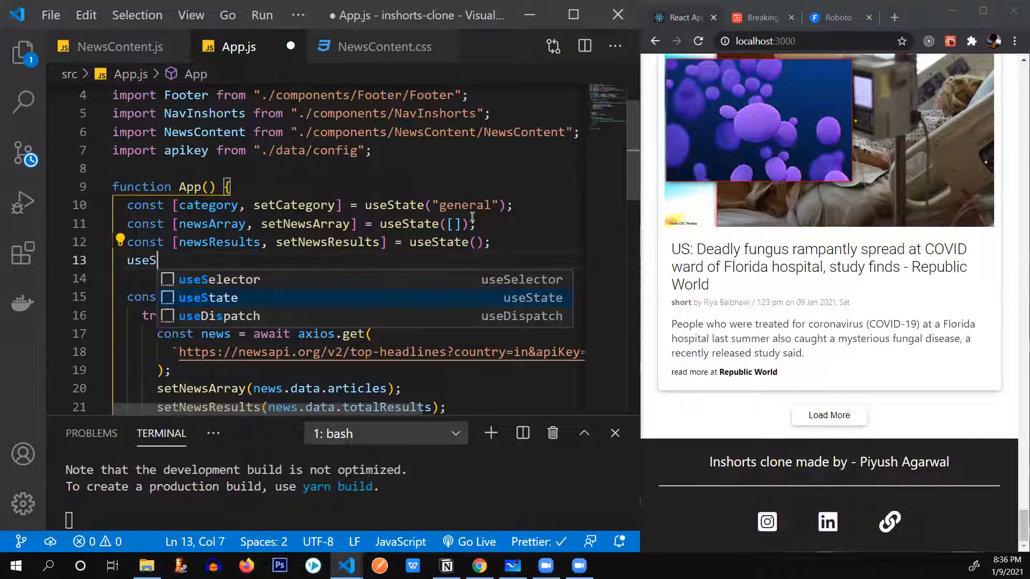
pyautogui.press('Return')
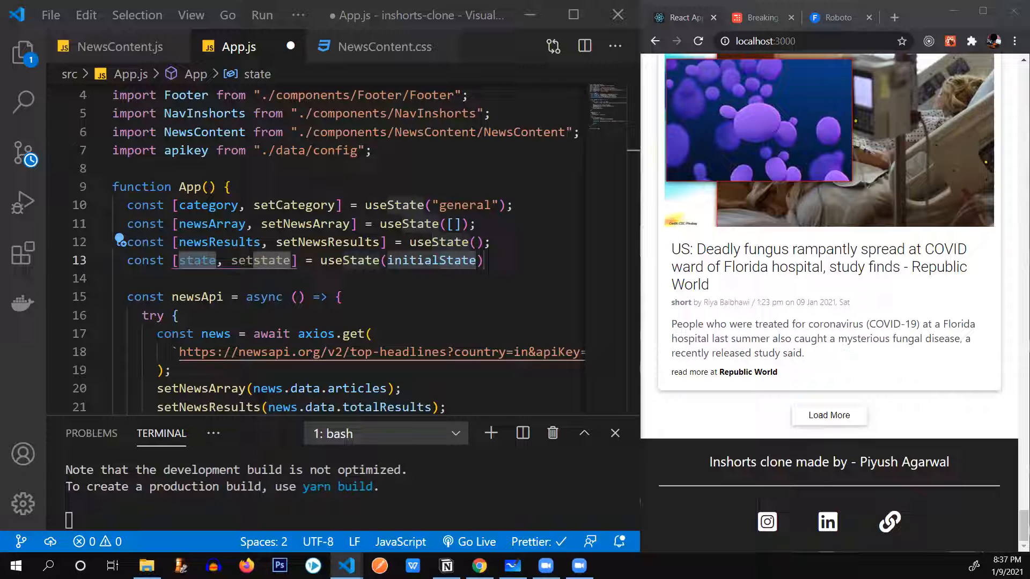
pyautogui.hotkey('ctrl', 'd')
pyautogui.write('loadmore')
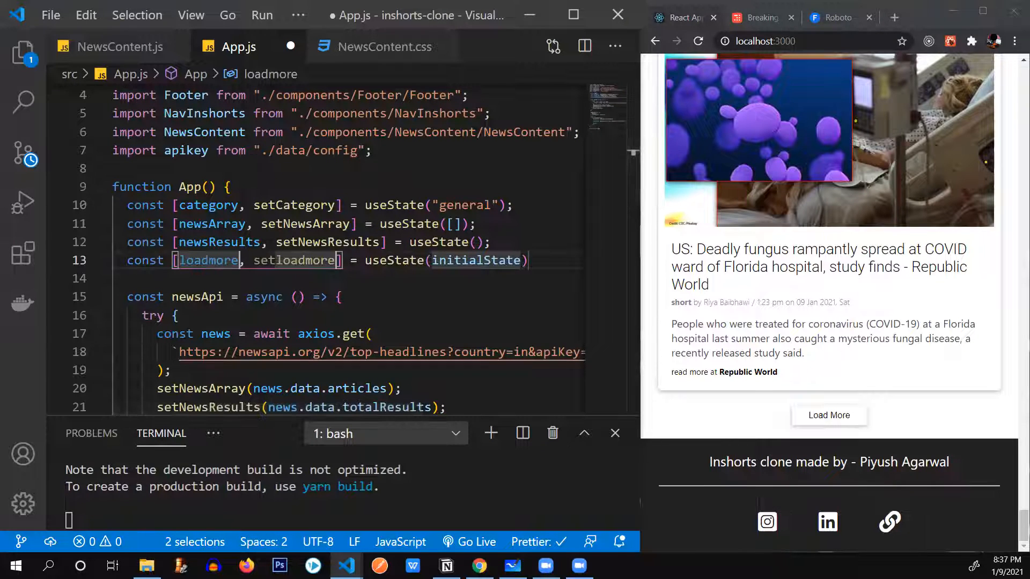
pyautogui.doubleClick(461, 260)
pyautogui.press('Down')
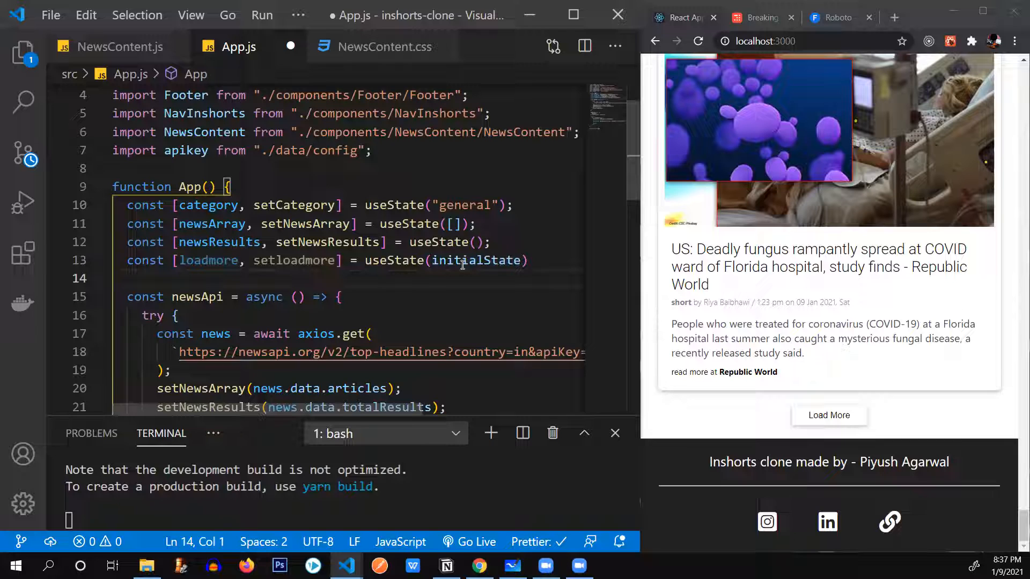
pyautogui.doubleClick(461, 265)
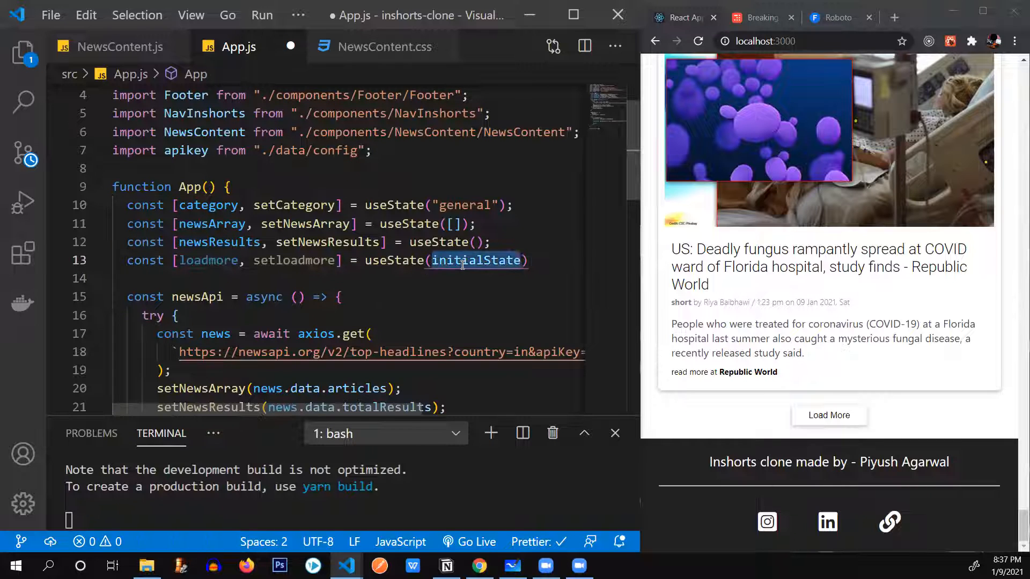
pyautogui.write('20')
pyautogui.hotkey('ctrl', 's')
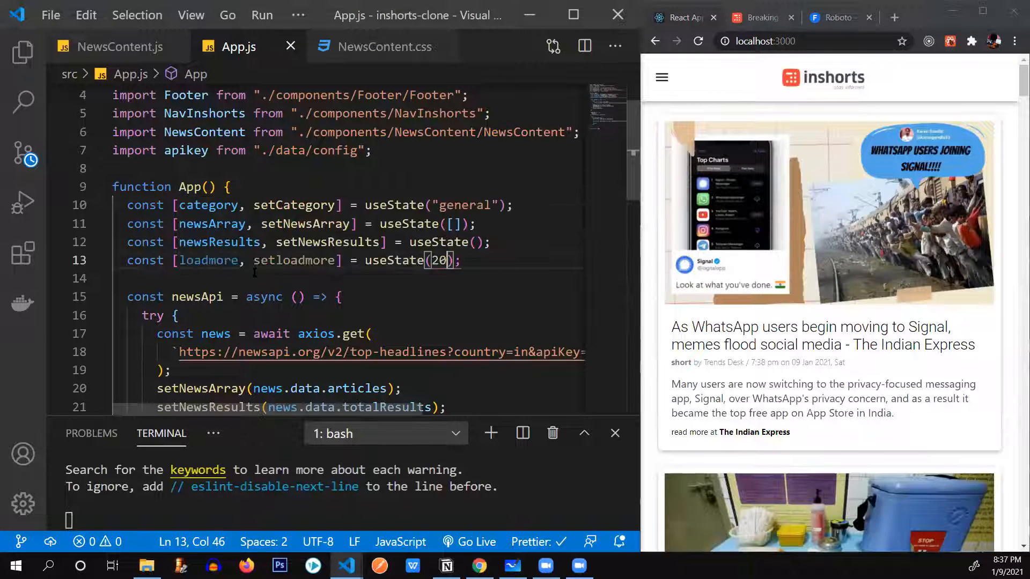
# Correct the setter name to setLoadmore and save.
pyautogui.click(217, 260)
pyautogui.click(283, 260)
pyautogui.press('BackSpace')
pyautogui.write('L')
pyautogui.hotkey('ctrl', 's')
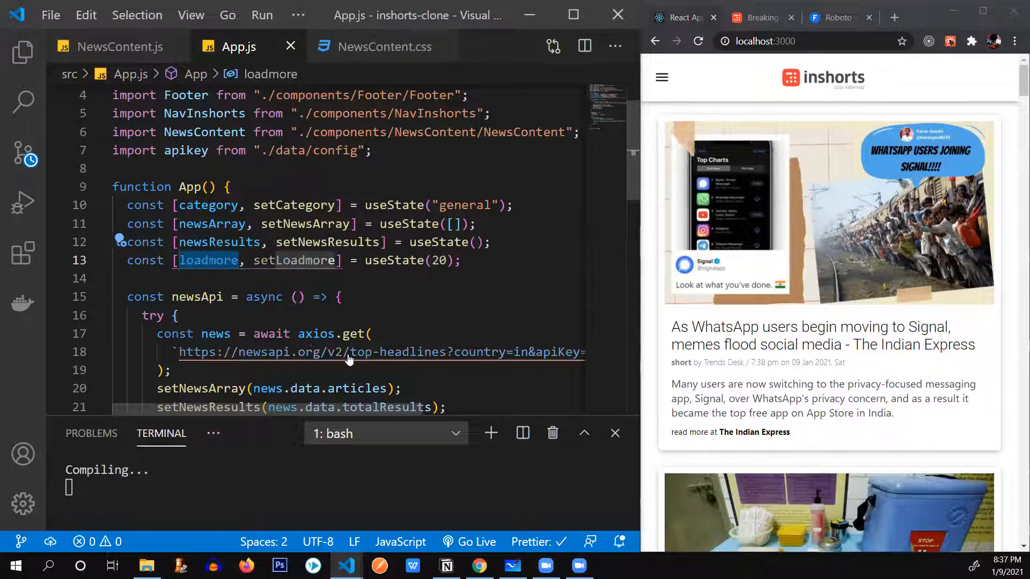
pyautogui.scroll(-10, 274, 275)
pyautogui.scroll(-5, 274, 275)
pyautogui.scroll(1, 274, 275)
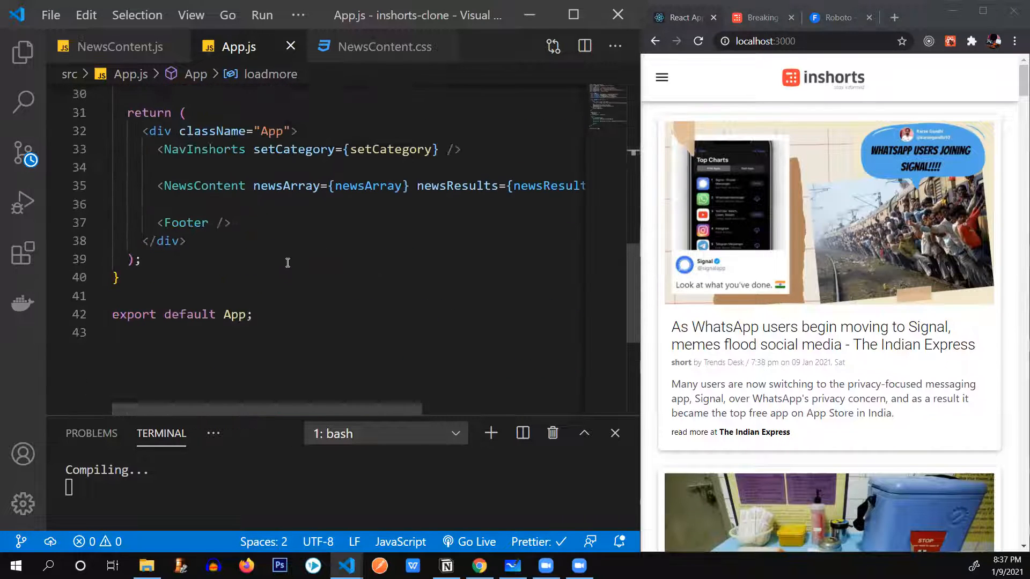
# Pass loadmore and setLoadmore as props on <NewsContent> and save App.js.
pyautogui.click(255, 186)
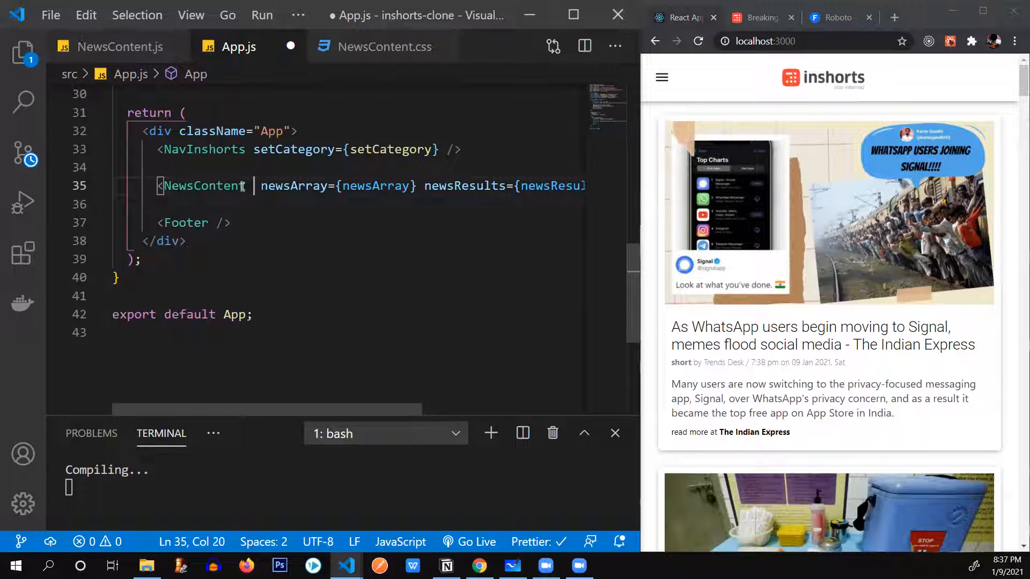
pyautogui.write('loadmore')
pyautogui.write('={loadmore')
pyautogui.hotkey('ctrl', 's')
pyautogui.scroll(8, 263, 188)
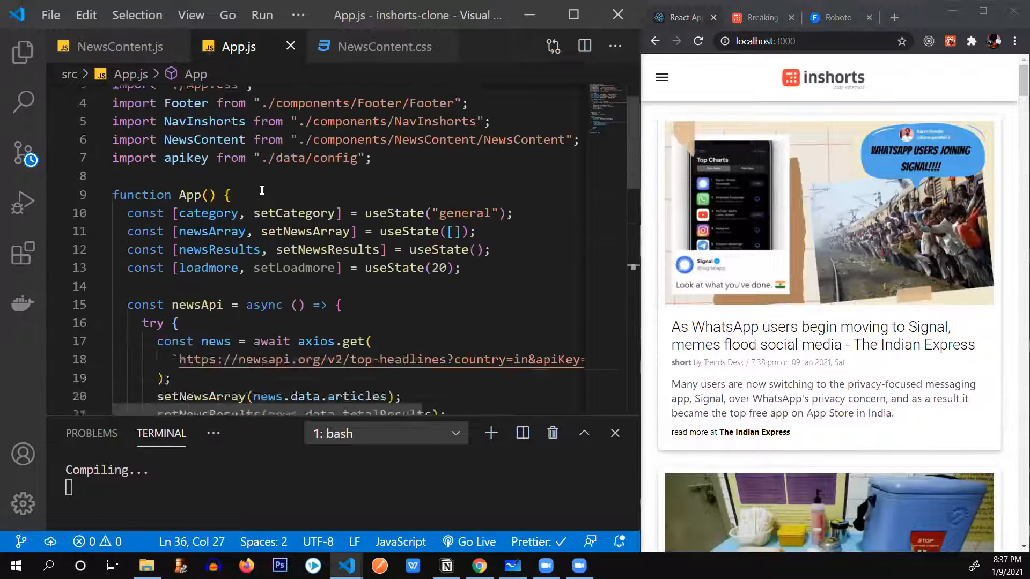
pyautogui.scroll(1, 257, 194)
pyautogui.doubleClick(279, 253)
pyautogui.hotkey('ctrl', 'c')
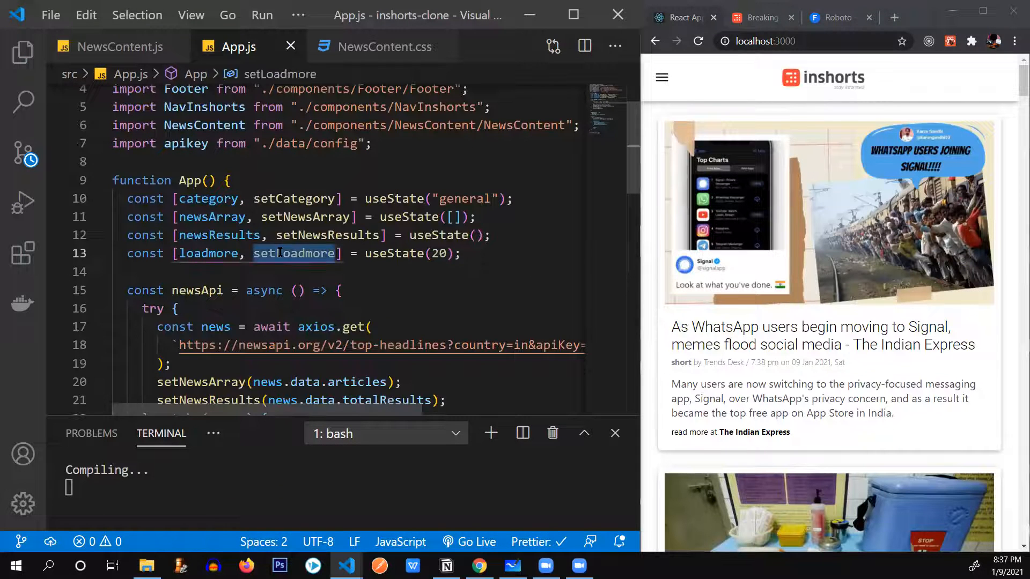
pyautogui.scroll(-6, 302, 235)
pyautogui.scroll(-3, 302, 235)
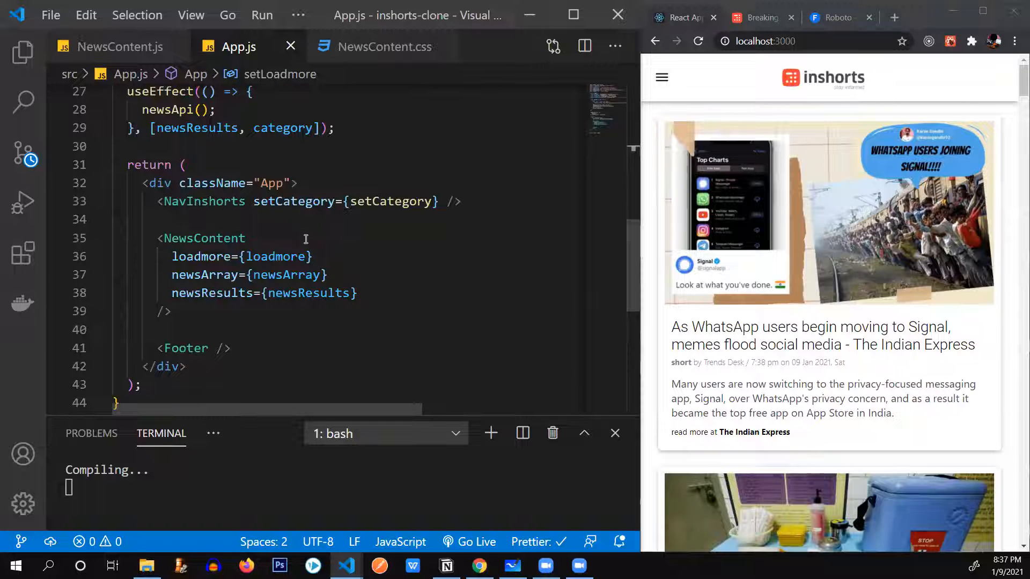
pyautogui.click(305, 238)
pyautogui.press('Return')
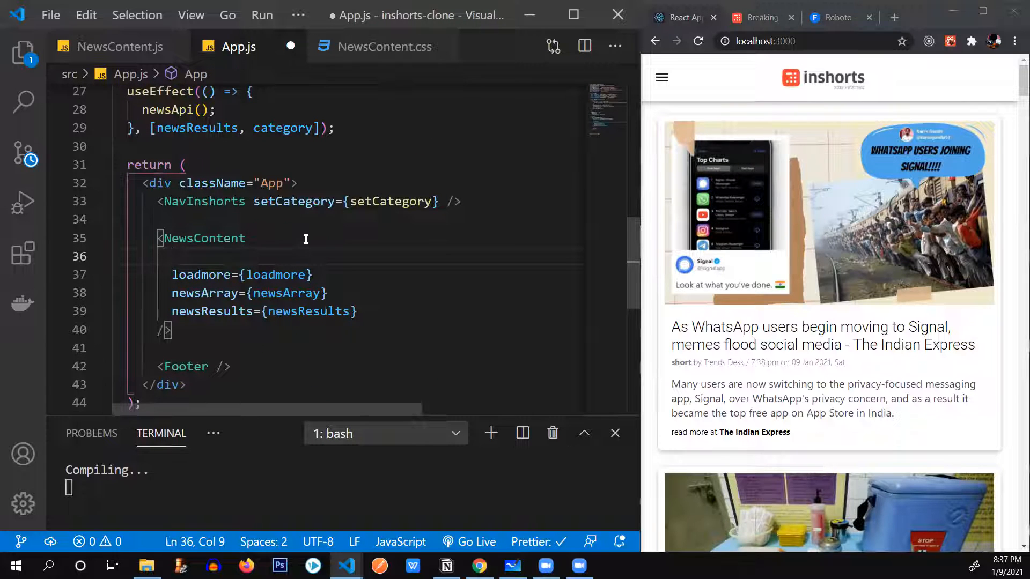
pyautogui.hotkey('ctrl', 'v')
pyautogui.write('={')
pyautogui.hotkey('ctrl', 'v')
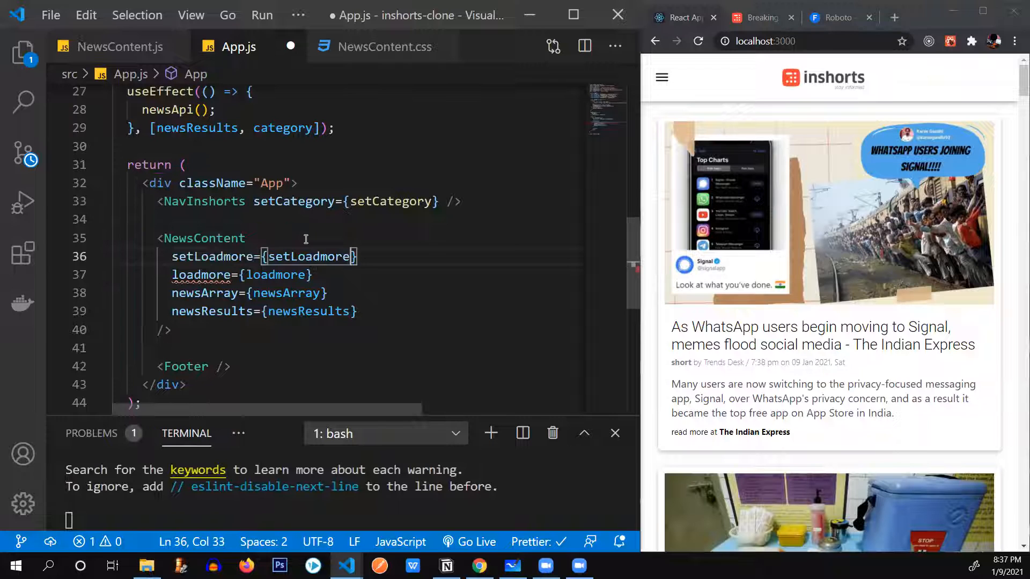
pyautogui.hotkey('ctrl', 's')
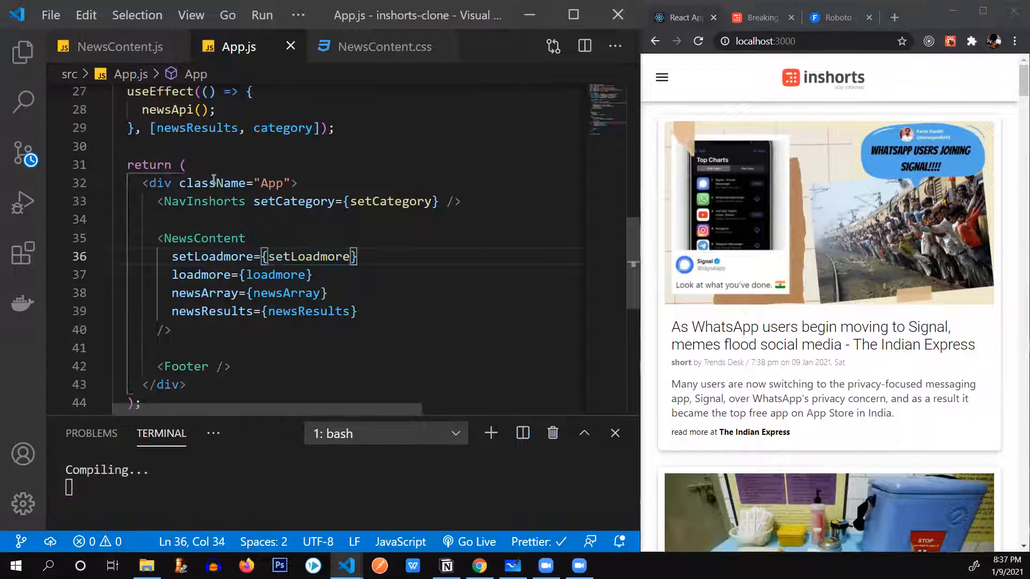
# Jump to the NewsContent component definition and review its newsResults prop.
pyautogui.click(217, 239)
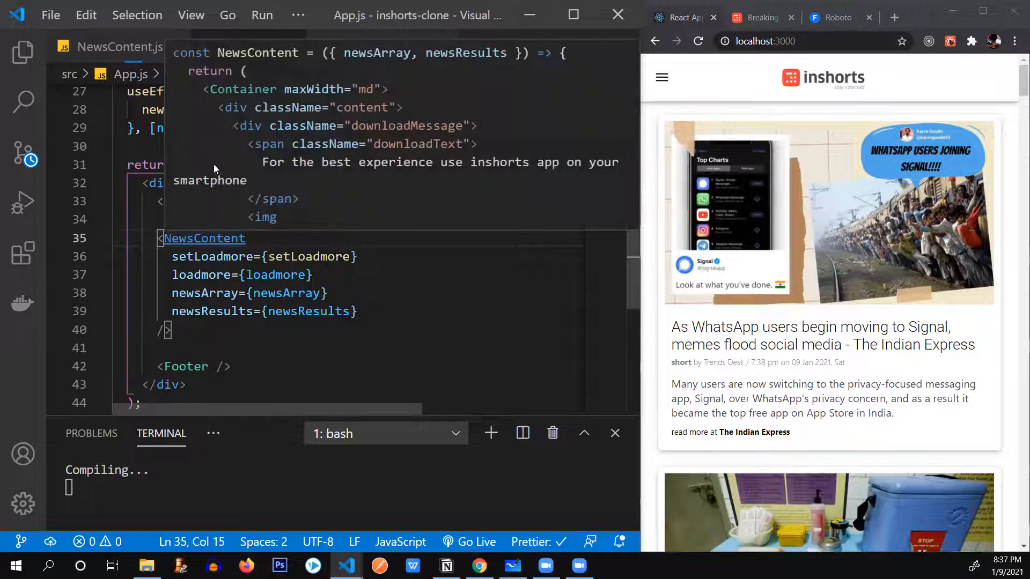
pyautogui.keyDown('ctrl'); pyautogui.click(217, 239); pyautogui.keyUp('ctrl')
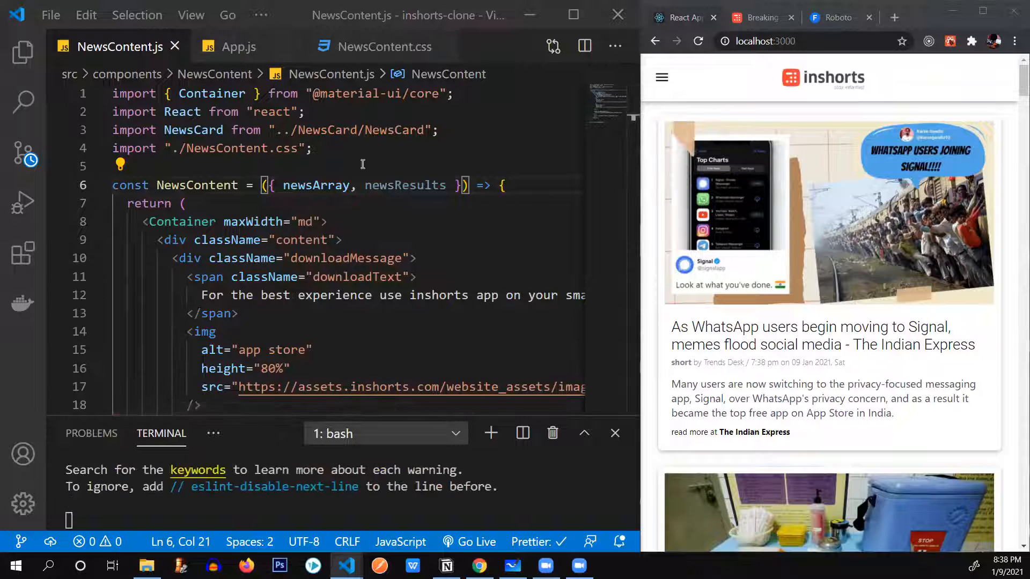
pyautogui.doubleClick(397, 185)
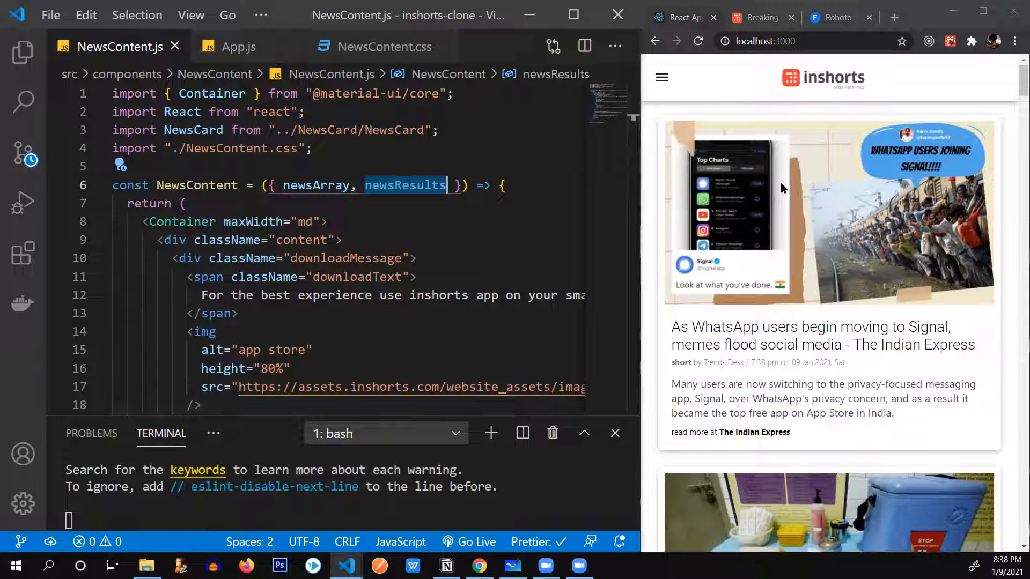
pyautogui.scroll(-2, 814, 251)
pyautogui.scroll(-2, 814, 250)
pyautogui.moveTo(1022, 85); pyautogui.dragTo(1015, 532)
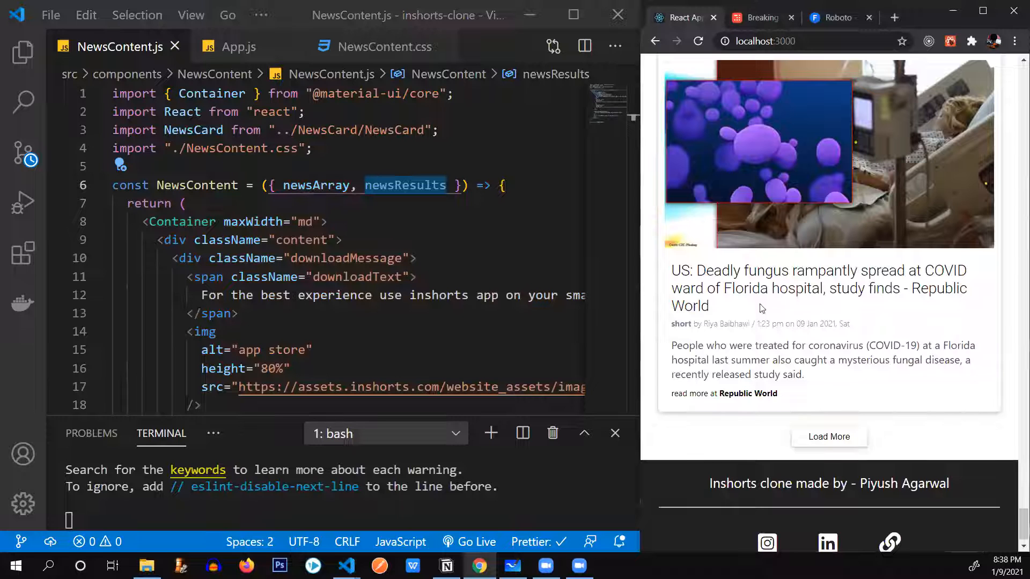
pyautogui.doubleClick(405, 185)
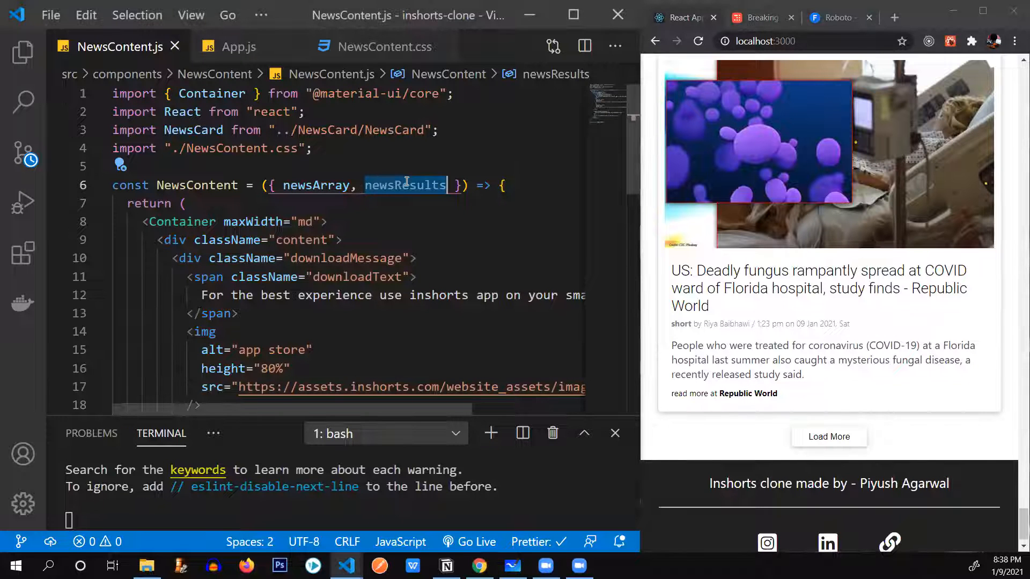
pyautogui.scroll(-5, 370, 263)
pyautogui.scroll(-3, 322, 258)
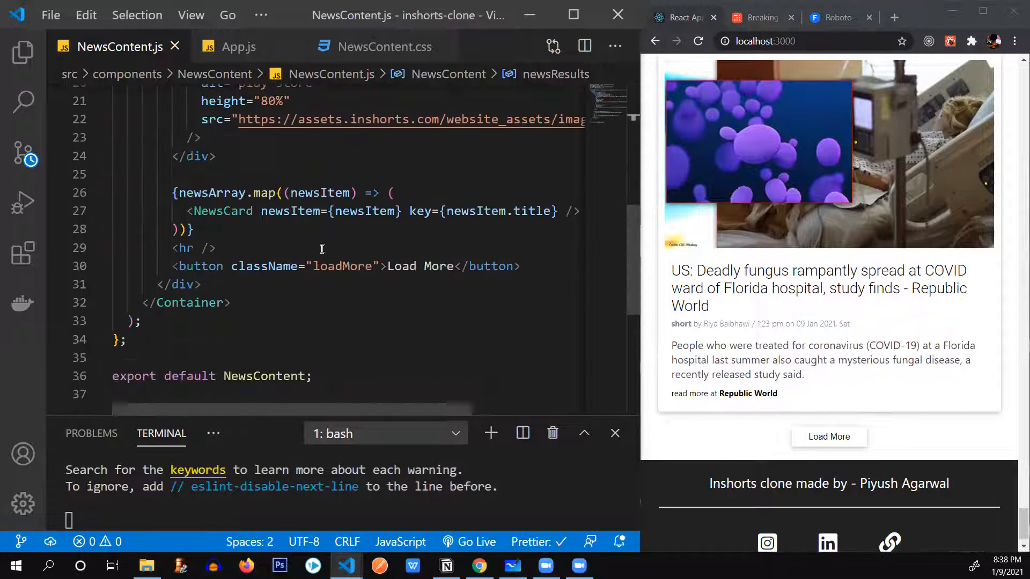
# Add blank lines after the newsArray.map block for a placeholder, undoing a half-typed block.
pyautogui.click(243, 229)
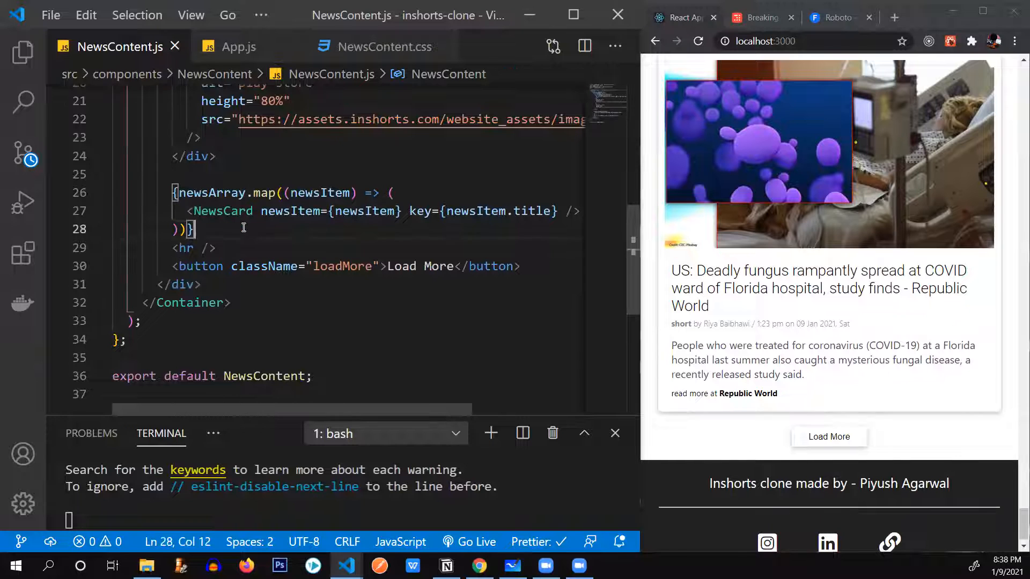
pyautogui.press('Return')
pyautogui.press('Return')
pyautogui.press('Return')
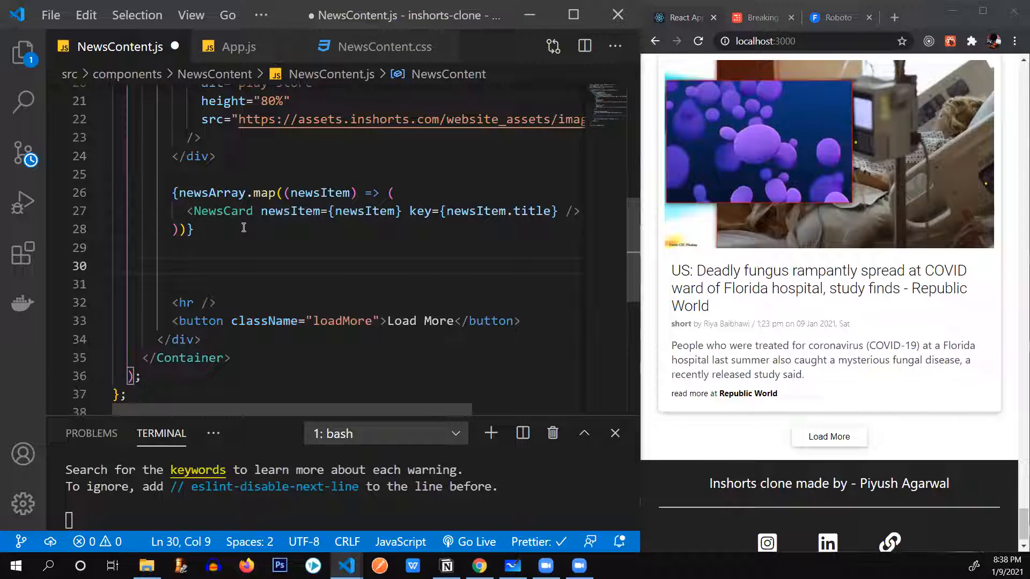
pyautogui.write('{{')
pyautogui.press('Return')
pyautogui.write('loadmore')
pyautogui.hotkey('ctrl', 'z')
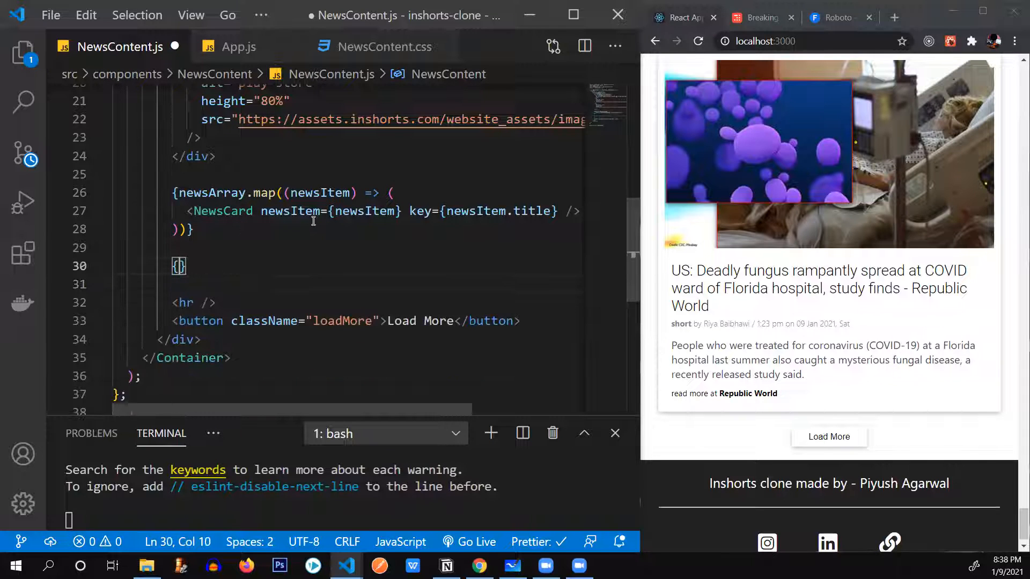
pyautogui.scroll(10, 243, 229)
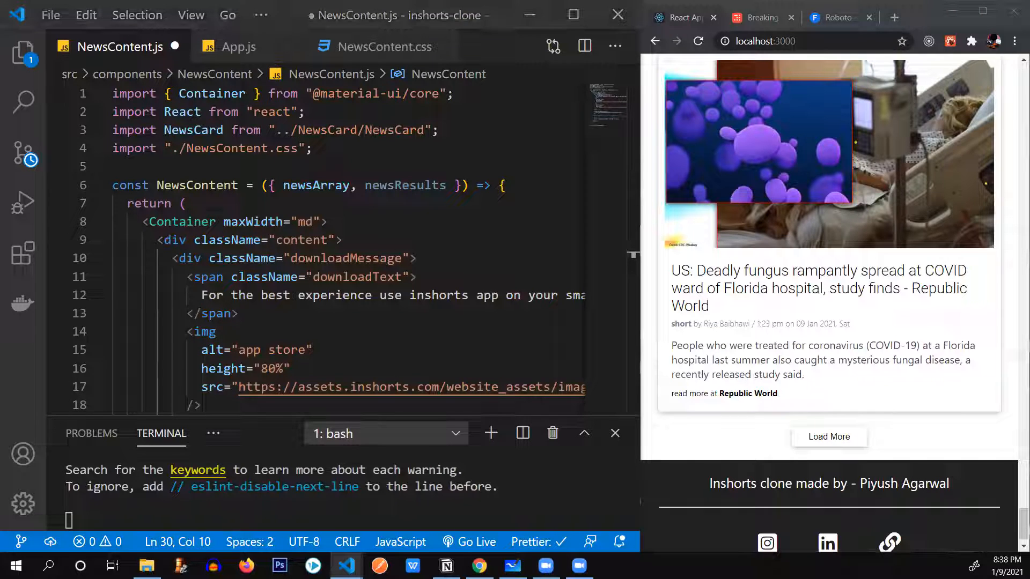
# Destructure the new props in NewsContent and add a {loadMore} expression below the news cards.
pyautogui.click(442, 186)
pyautogui.write(', loadMore, setLoadMore')
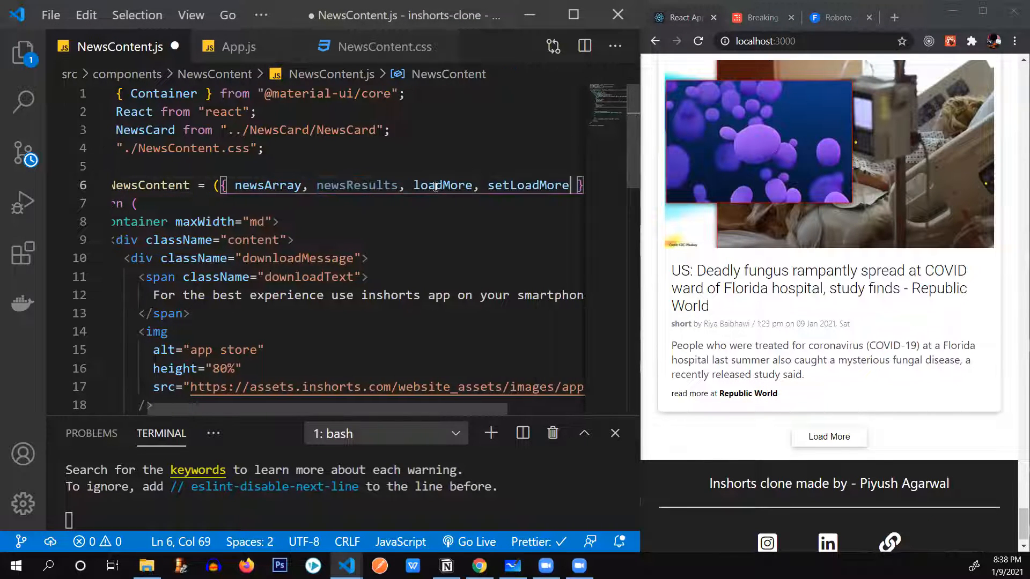
pyautogui.hotkey('ctrl', 's')
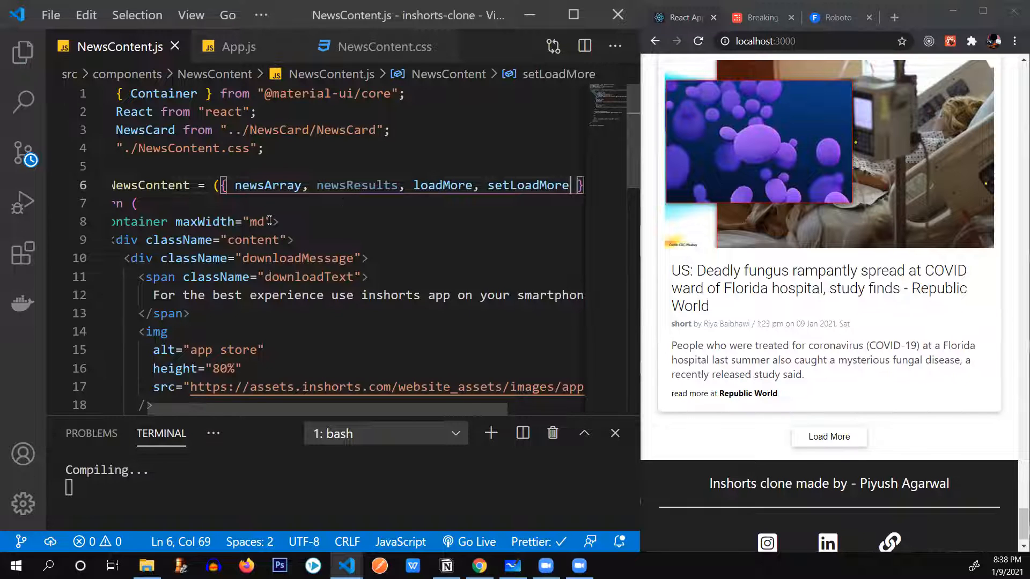
pyautogui.scroll(-5, 274, 220)
pyautogui.moveTo(127, 253); pyautogui.dragTo(169, 297)
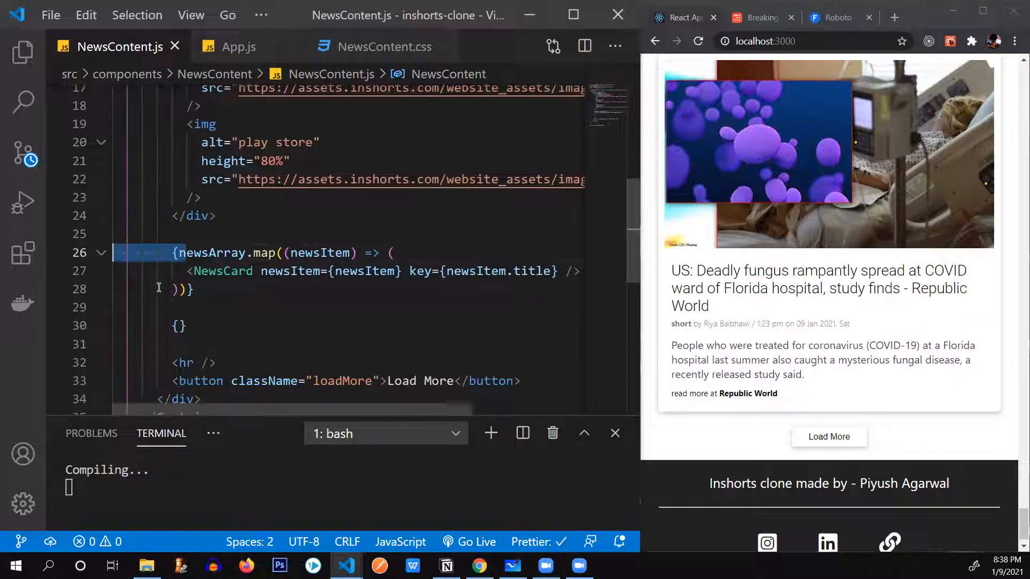
pyautogui.click(179, 326)
pyautogui.press('Return')
pyautogui.write('loadmore')
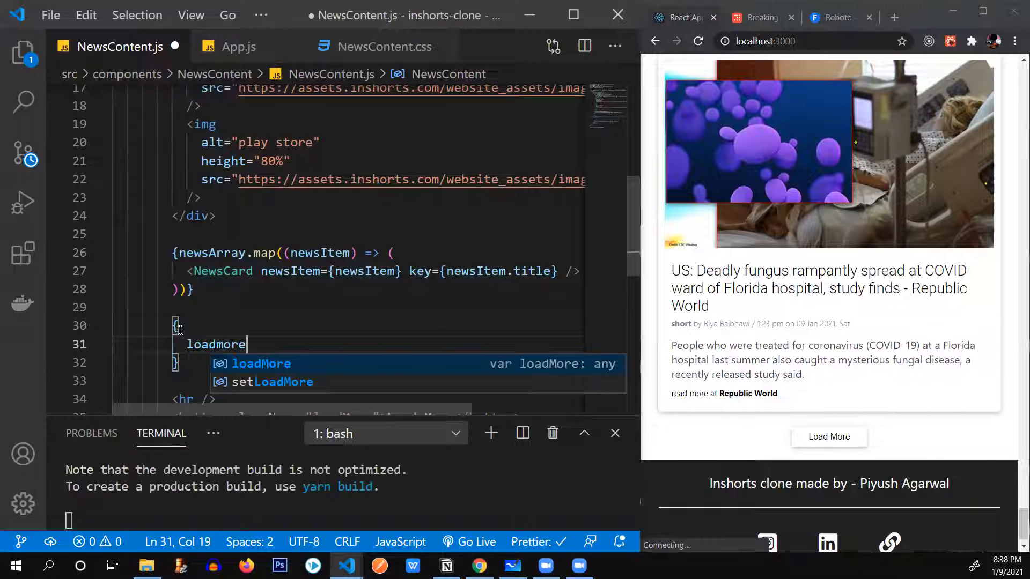
pyautogui.press('Return')
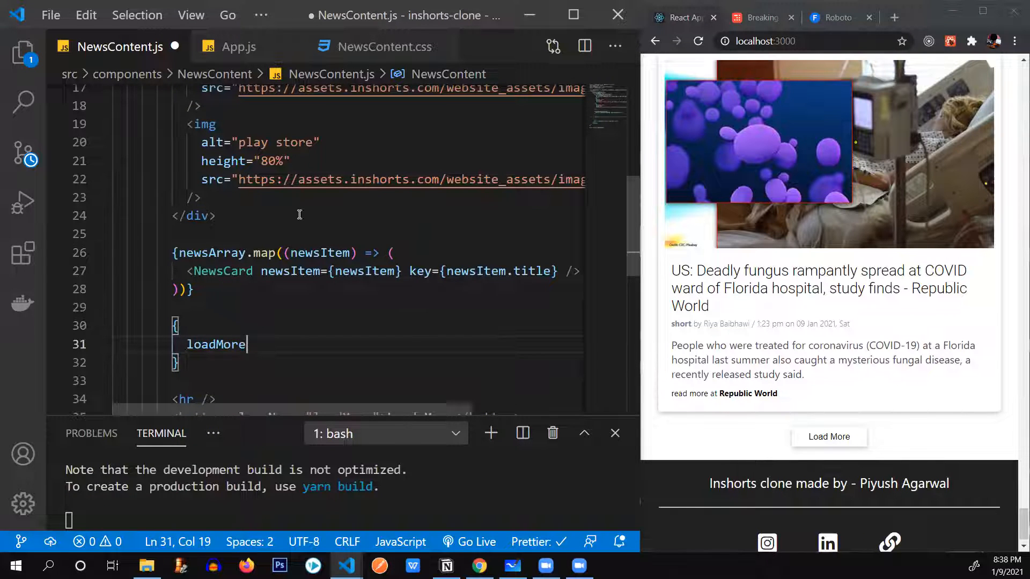
# Rename loadMore and setLoadMore to lowercase loadmore and setLoadmore with multi-cursor, then save.
pyautogui.click(238, 46)
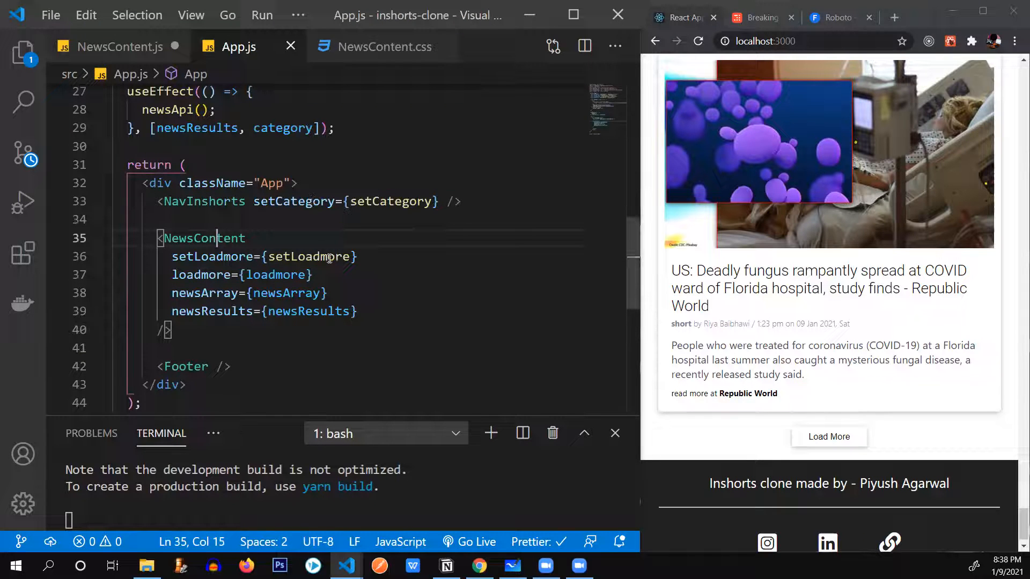
pyautogui.click(120, 46)
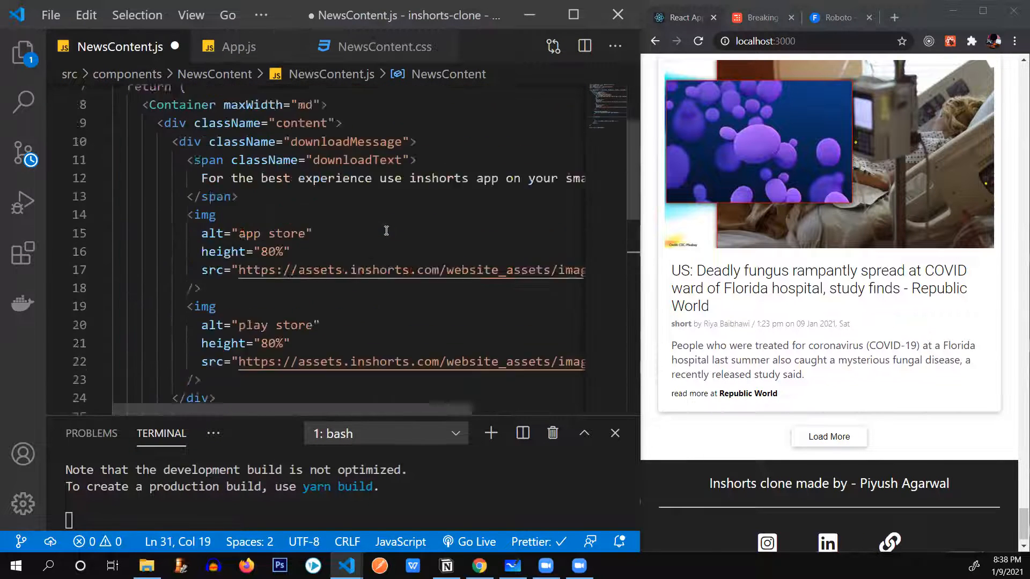
pyautogui.doubleClick(508, 185)
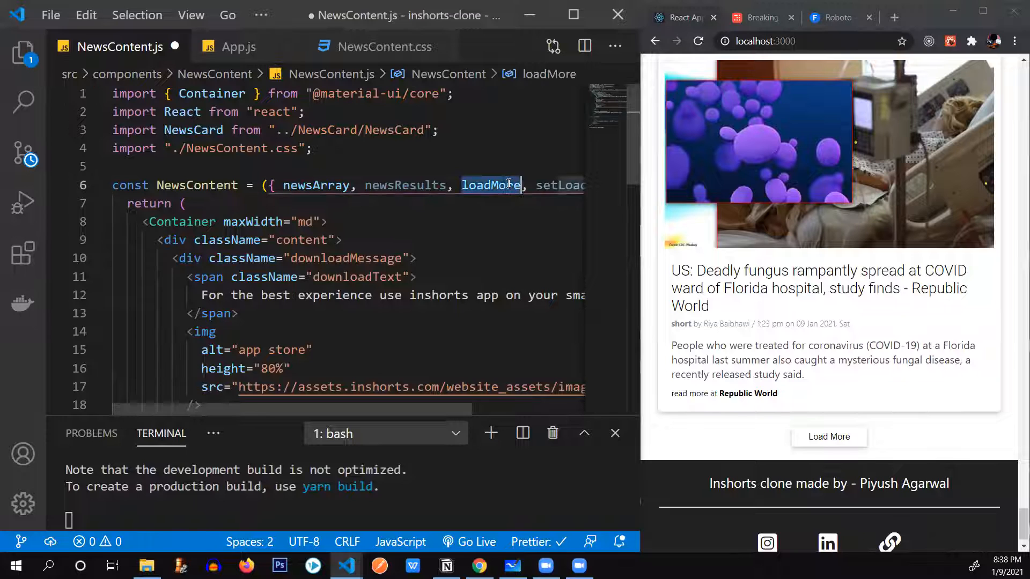
pyautogui.hscroll(2, 508, 185)
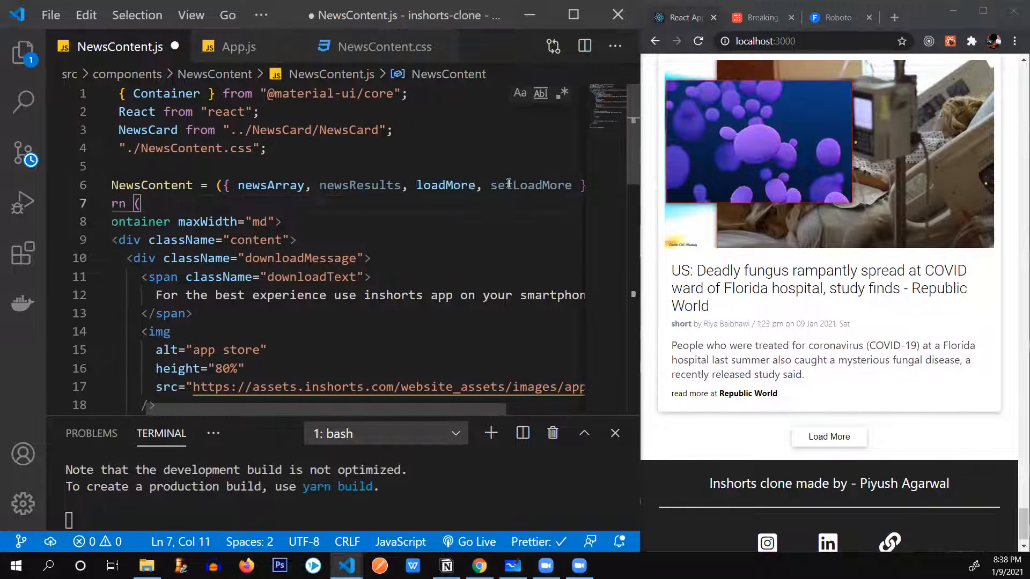
pyautogui.doubleClick(508, 185)
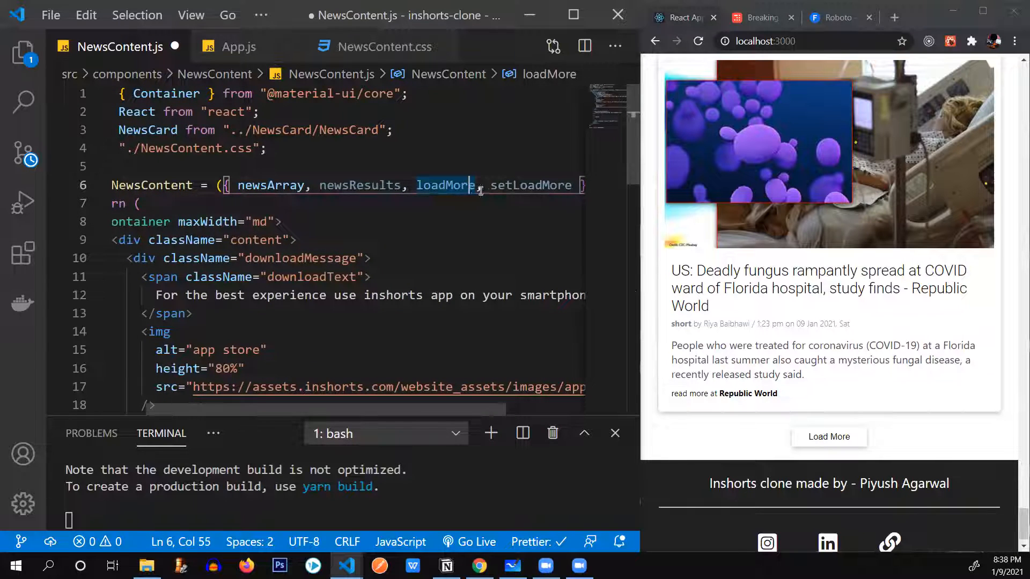
pyautogui.hotkey('ctrl', 'd')
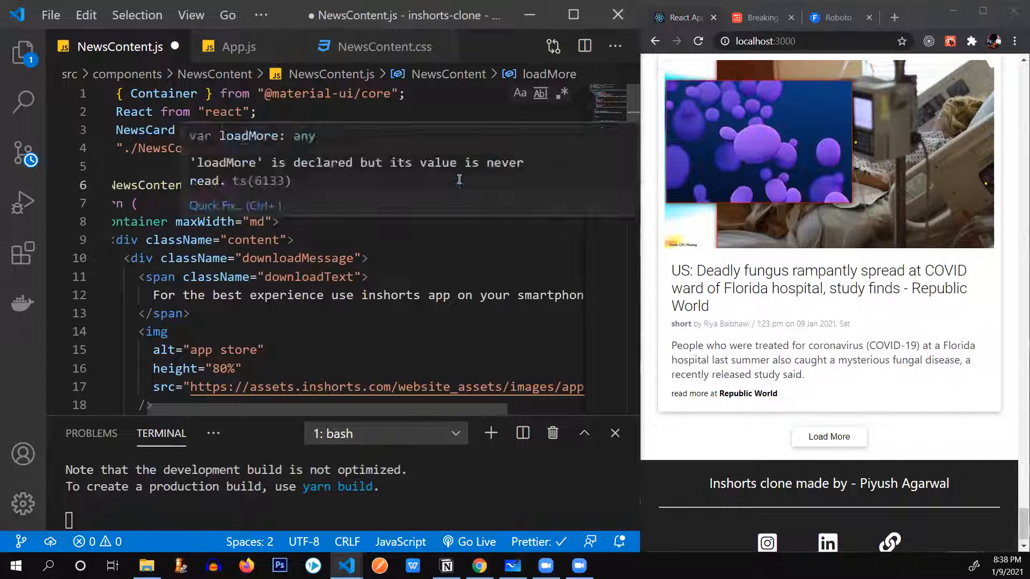
pyautogui.press('BackSpace')
pyautogui.press('Escape')
pyautogui.hotkey('ctrl', 's')
pyautogui.hotkey('ctrl', 'z')
pyautogui.hotkey('ctrl', 'z')
pyautogui.press('BackSpace')
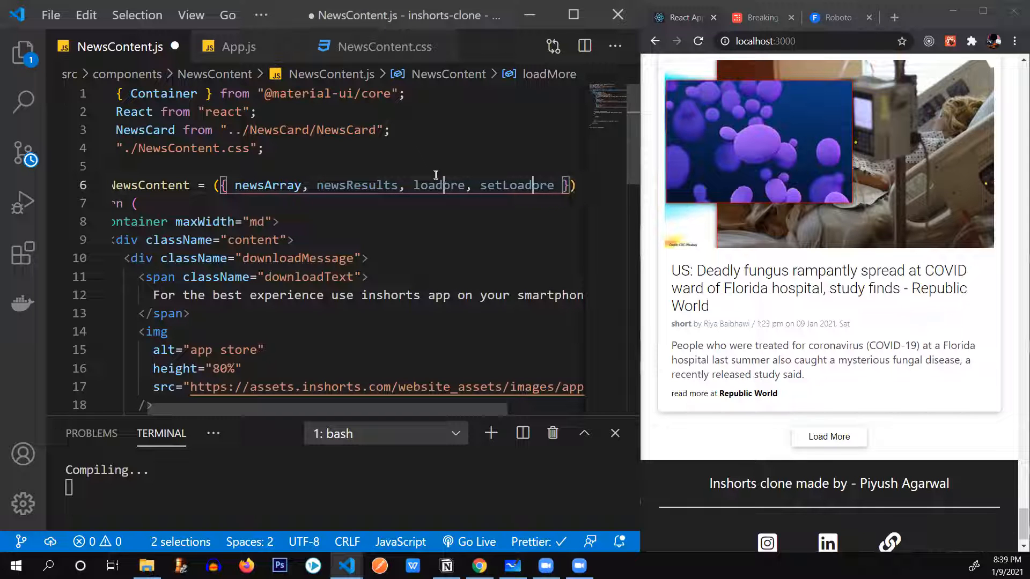
pyautogui.write('m')
pyautogui.hotkey('ctrl', 's')
pyautogui.scroll(-5, 436, 175)
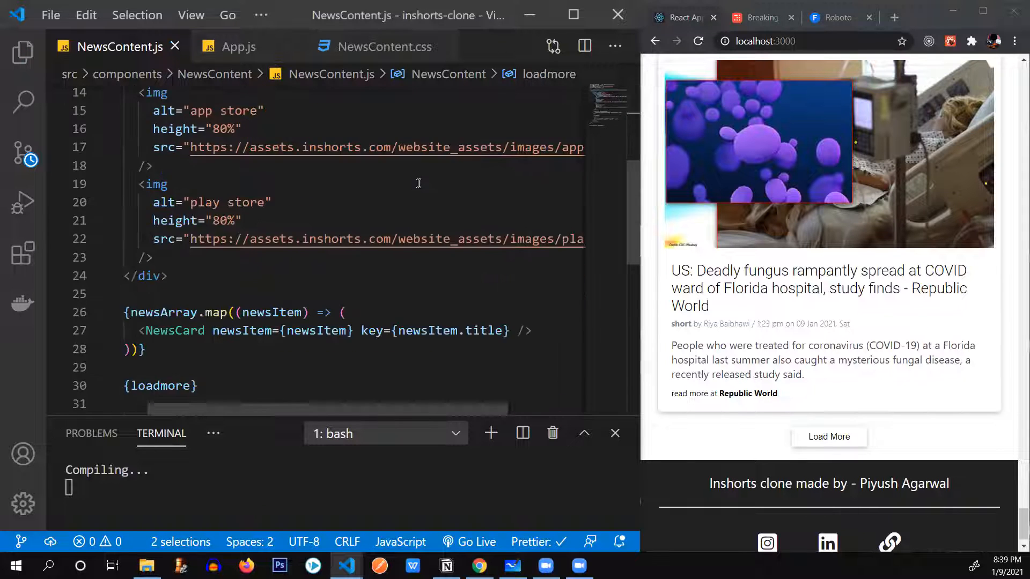
pyautogui.scroll(-4, 321, 201)
# Extend the expression to loadmore <= newsResults && ( with the parentheses on their own lines.
pyautogui.click(191, 147)
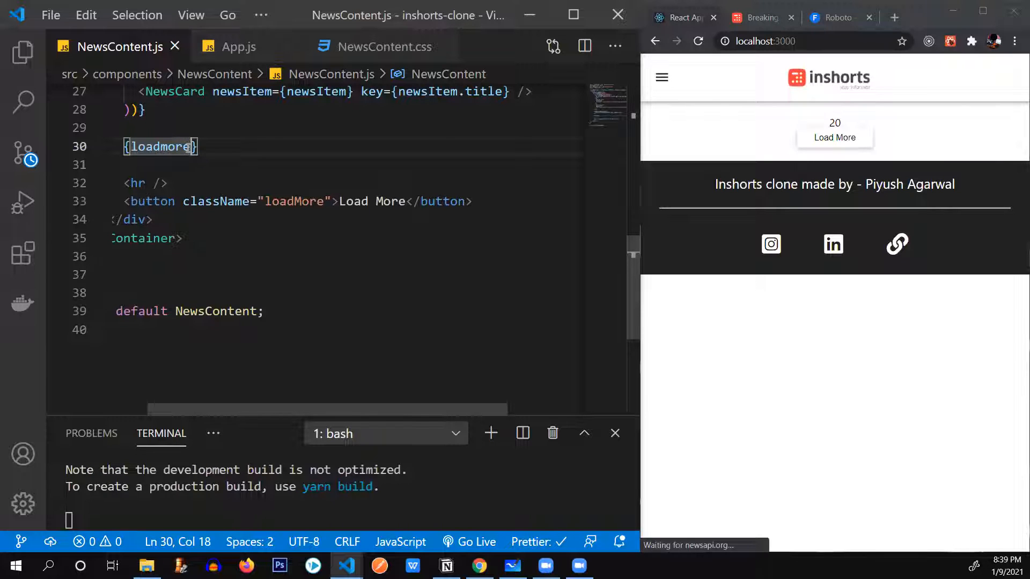
pyautogui.write('<=')
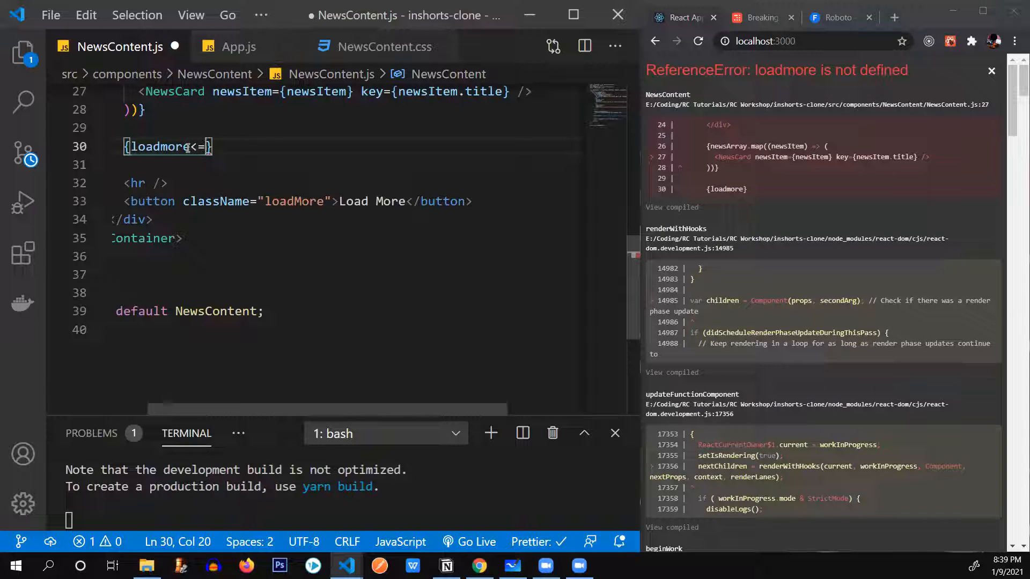
pyautogui.write('newsRe')
pyautogui.press('Tab')
pyautogui.press('Return')
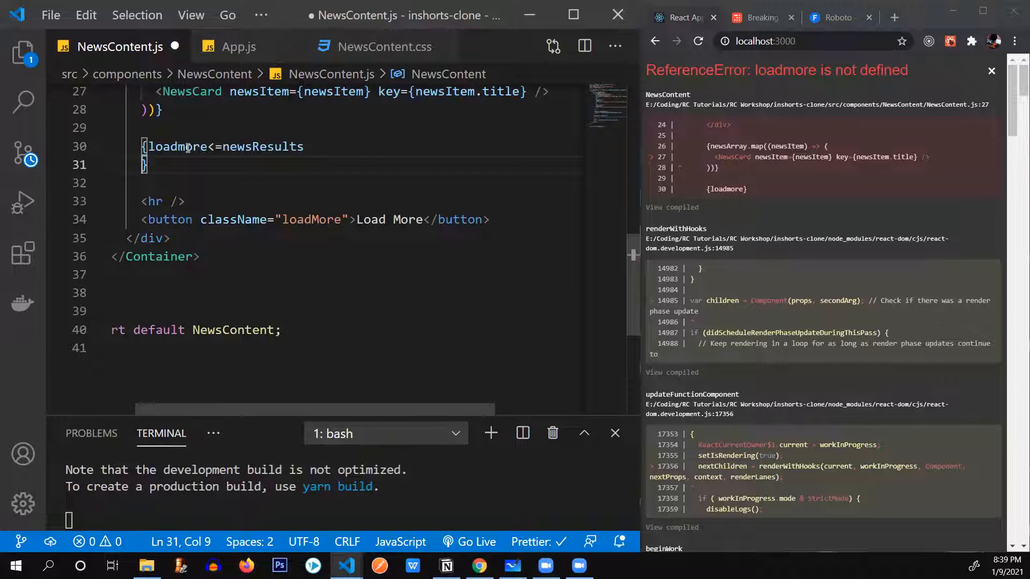
pyautogui.hscroll(-2, 241, 161)
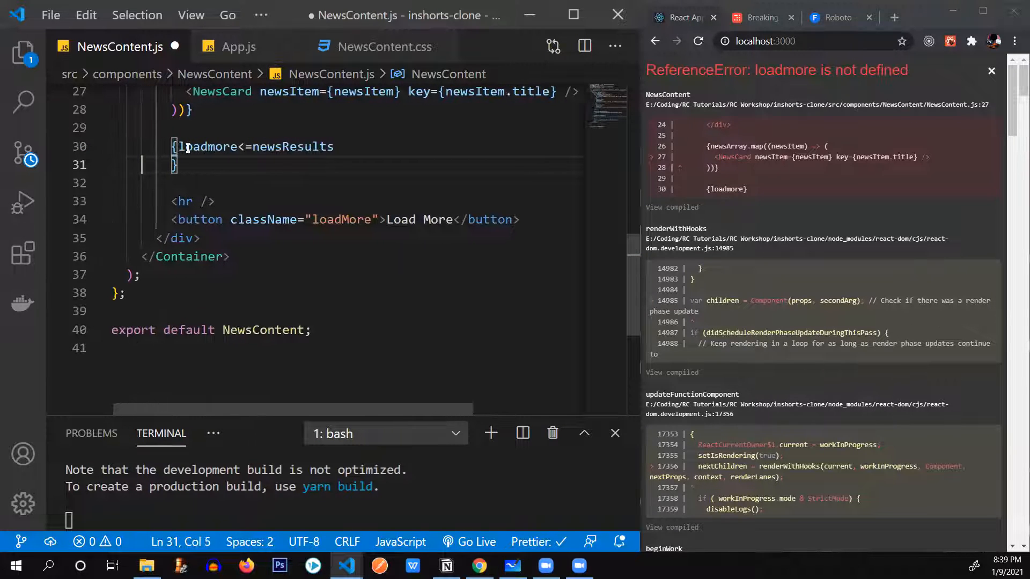
pyautogui.click(313, 146)
pyautogui.press('End')
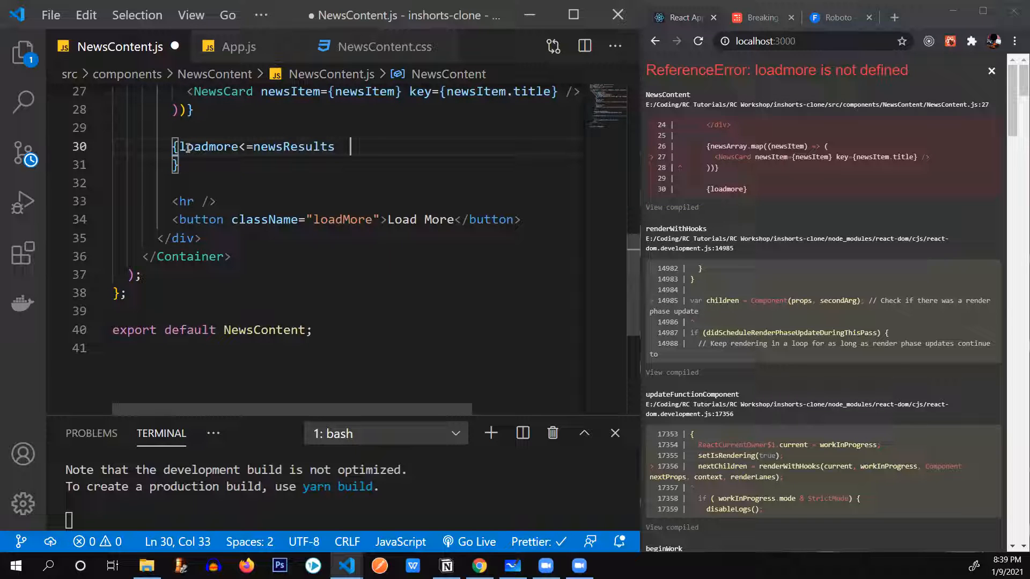
pyautogui.write('&& (')
pyautogui.press('Return')
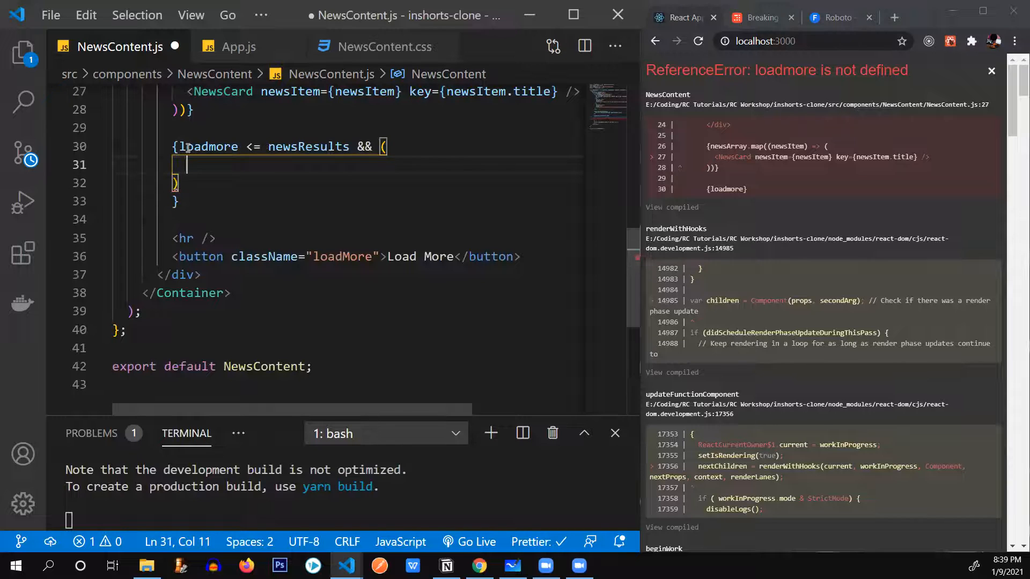
pyautogui.write('<>')
# Add an empty <></> fragment inside the condition's parentheses.
pyautogui.press('Return')
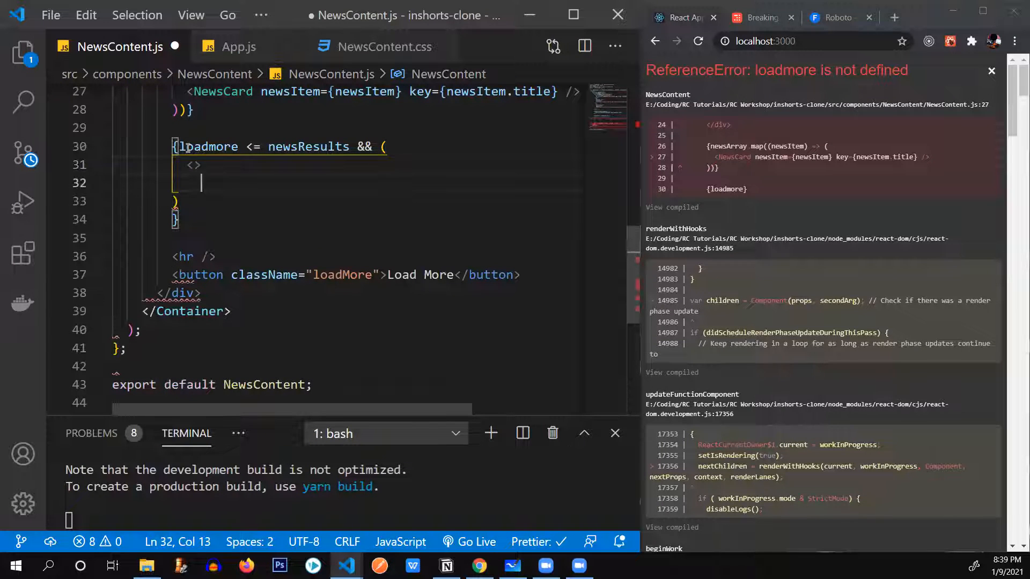
pyautogui.write('</>')
pyautogui.press('Up')
pyautogui.press('End')
pyautogui.press('Return')
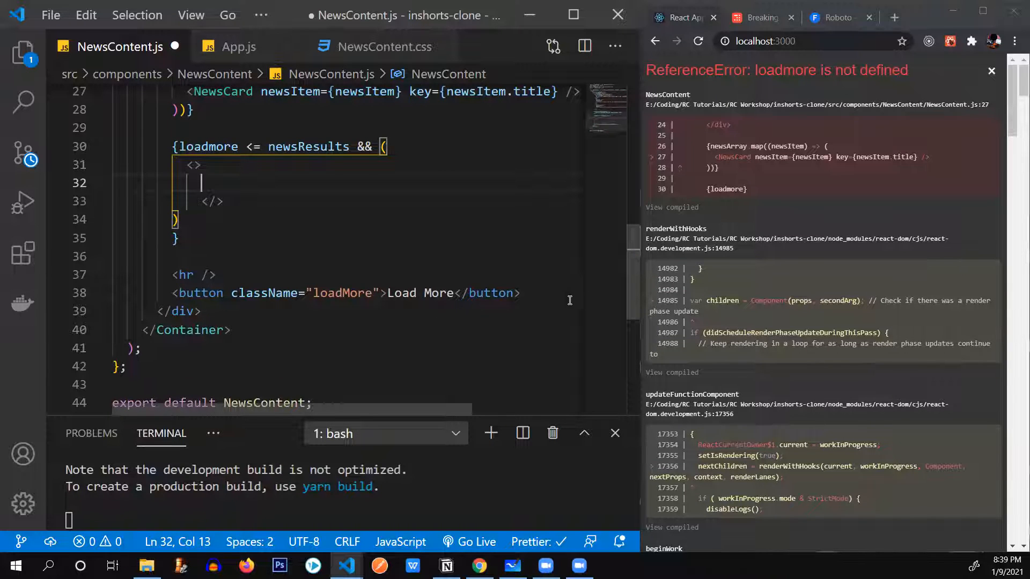
# Move the <hr /> and Load More button lines into the fragment and save.
pyautogui.moveTo(520, 294)
pyautogui.mouseDown()
pyautogui.moveTo(184, 275)
pyautogui.moveTo(516, 292)
pyautogui.mouseUp()
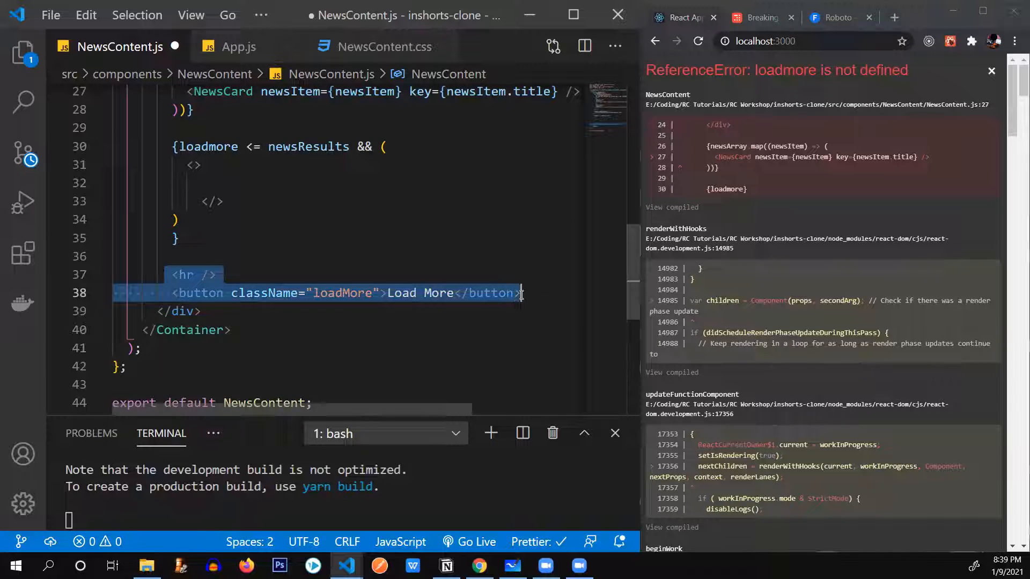
pyautogui.hotkey('ctrl', 'x')
pyautogui.click(264, 182)
pyautogui.hotkey('ctrl', 'v')
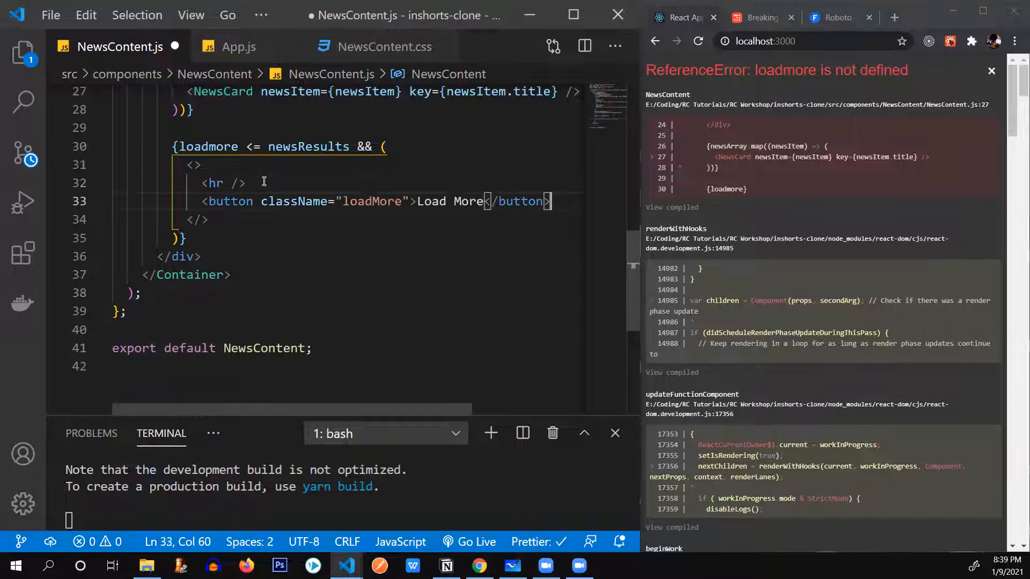
pyautogui.hotkey('ctrl', 's')
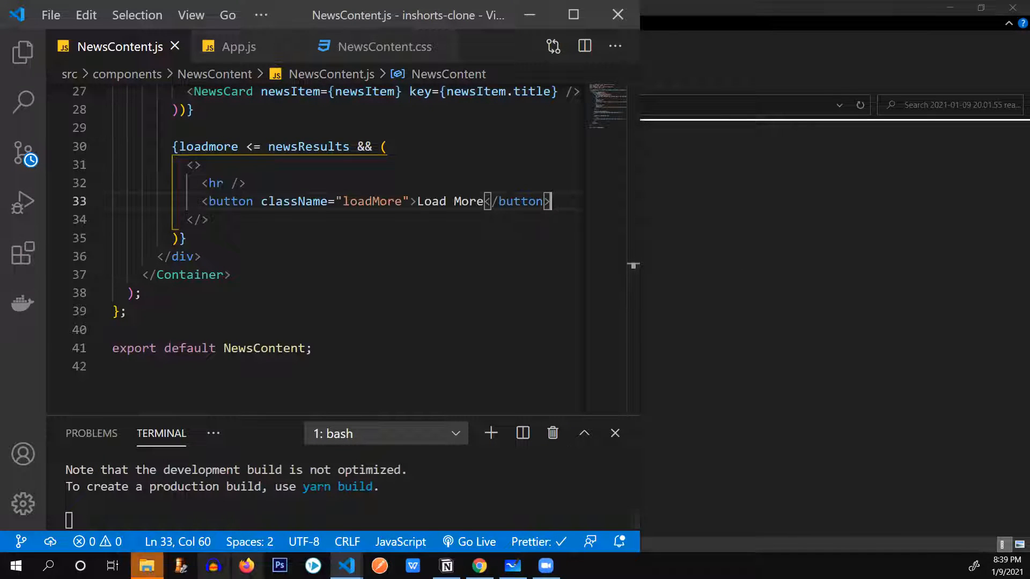
# Open and minimize the react js workshop folder window from the taskbar.
pyautogui.click(147, 565)
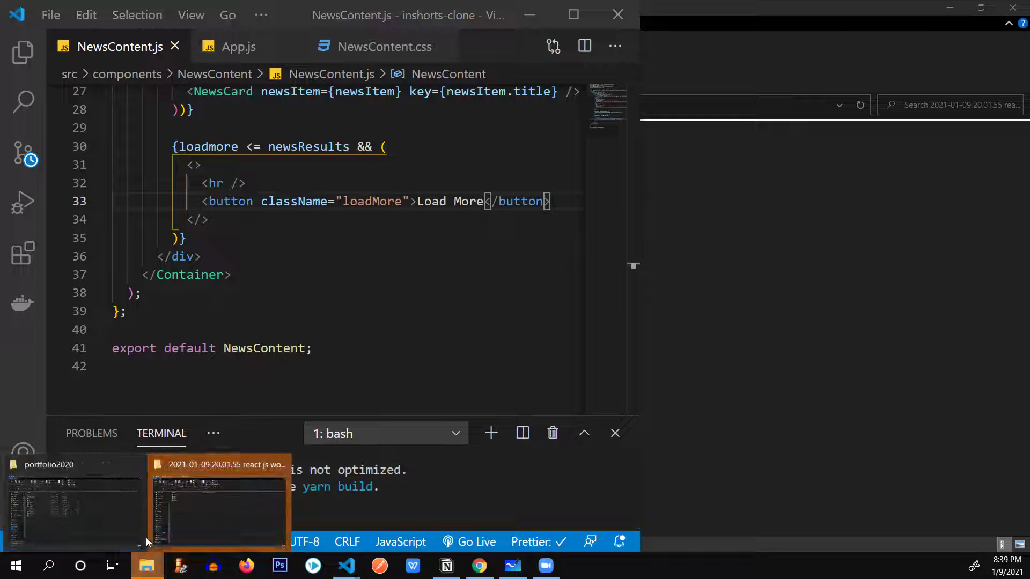
pyautogui.click(174, 508)
pyautogui.click(949, 7)
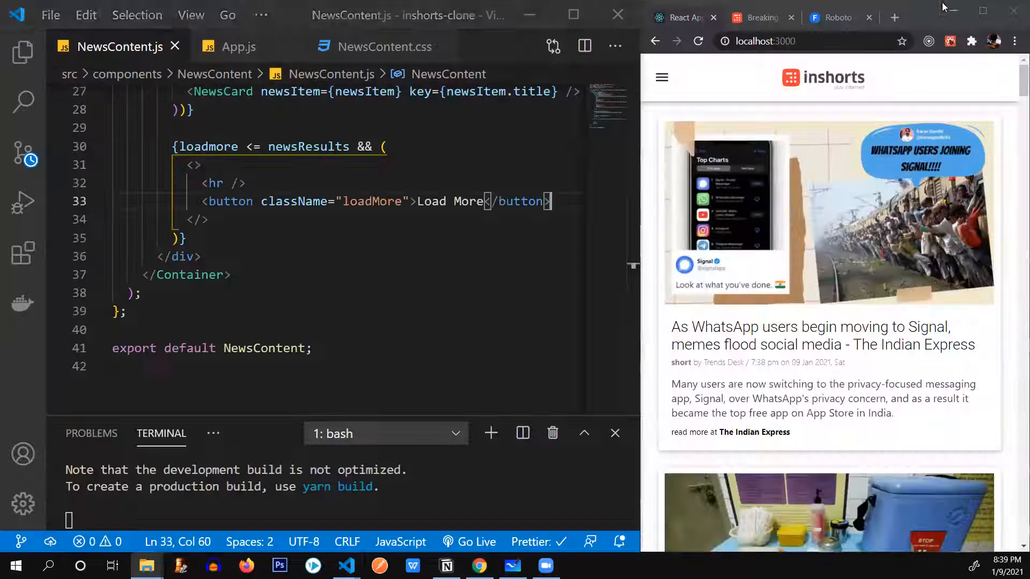
pyautogui.scroll(-5, 865, 121)
pyautogui.moveTo(1013, 109); pyautogui.dragTo(1014, 363)
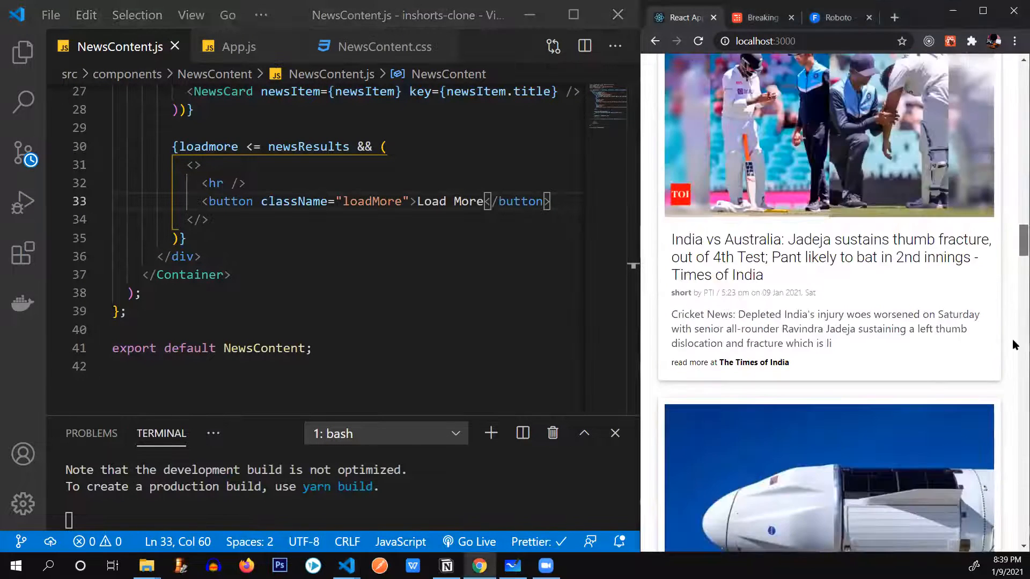
pyautogui.moveTo(1014, 483); pyautogui.dragTo(1016, 529)
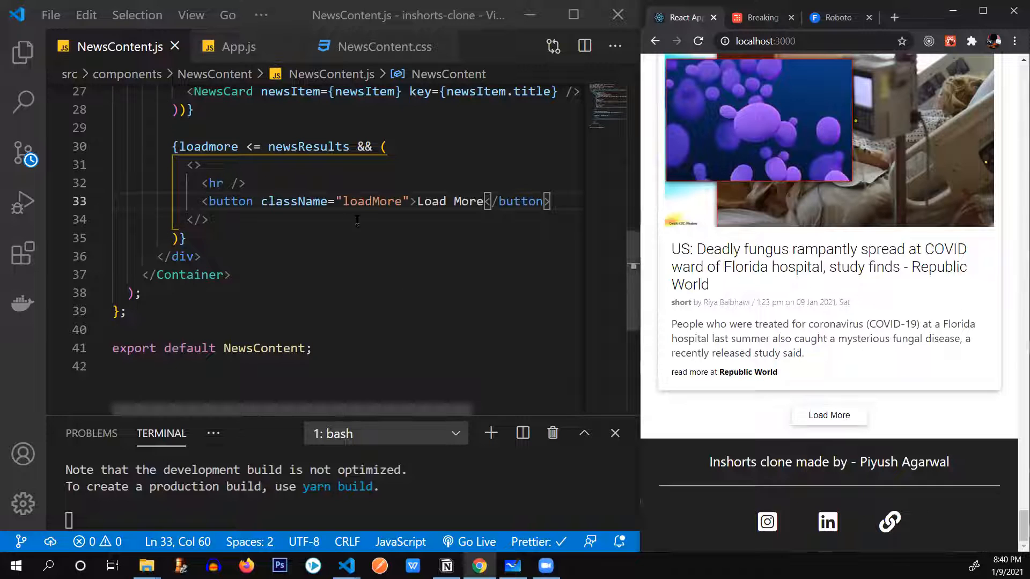
# Add onClick={() => setLoadmore(loadmore + 20)} to the Load More button and save.
pyautogui.click(408, 201)
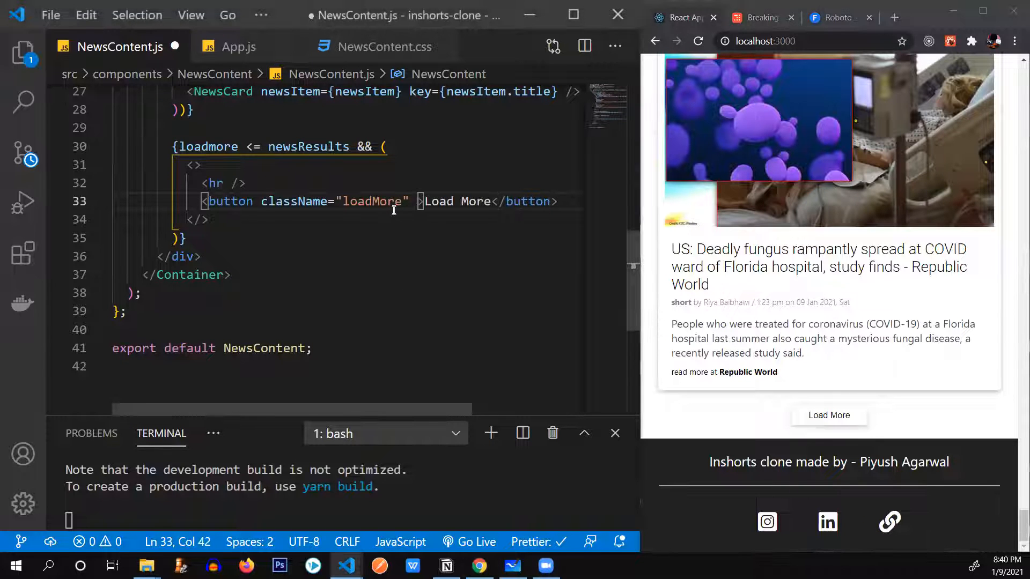
pyautogui.write('onClick')
pyautogui.press('Escape')
pyautogui.write('=')
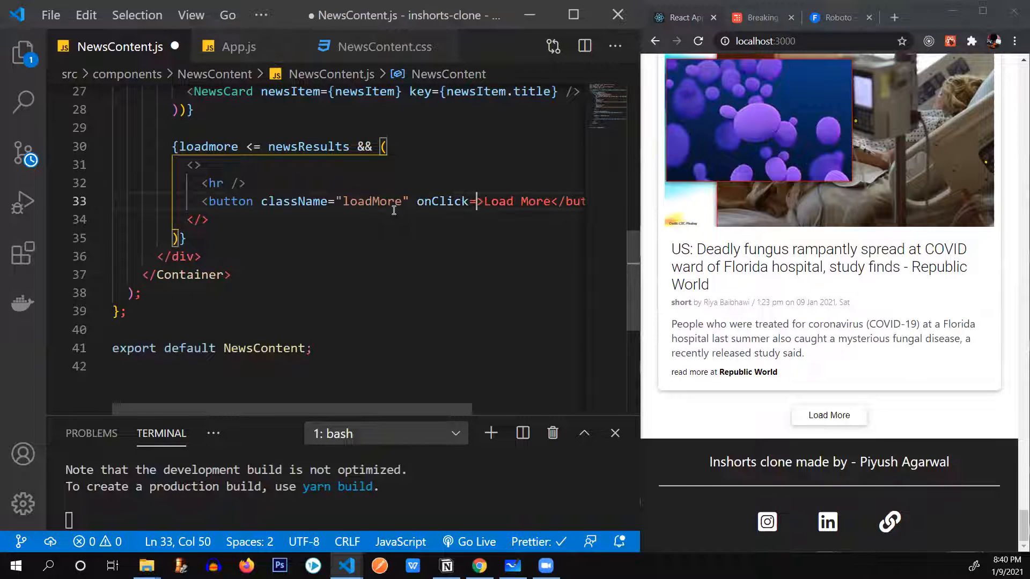
pyautogui.write('{')
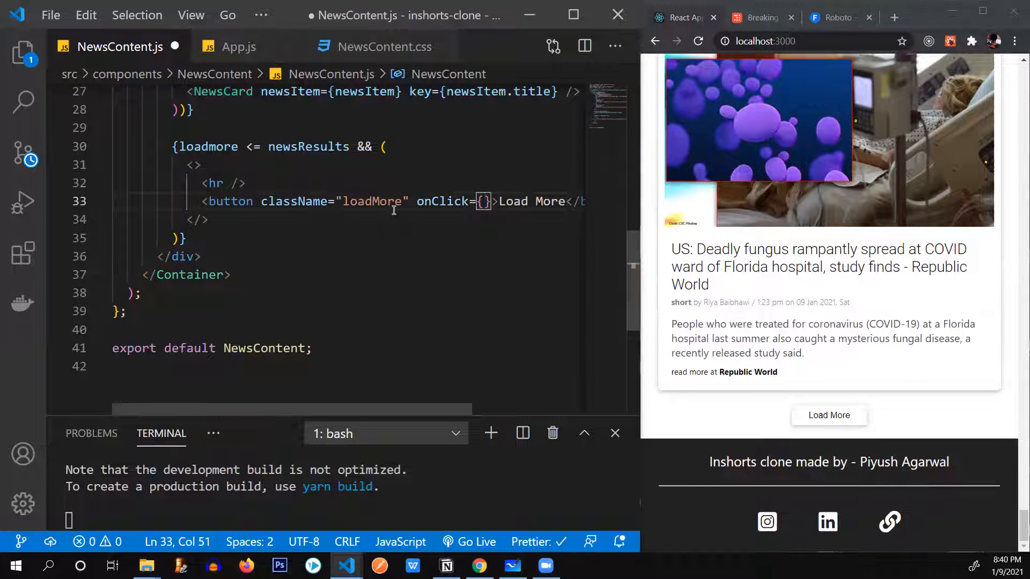
pyautogui.write('()=>')
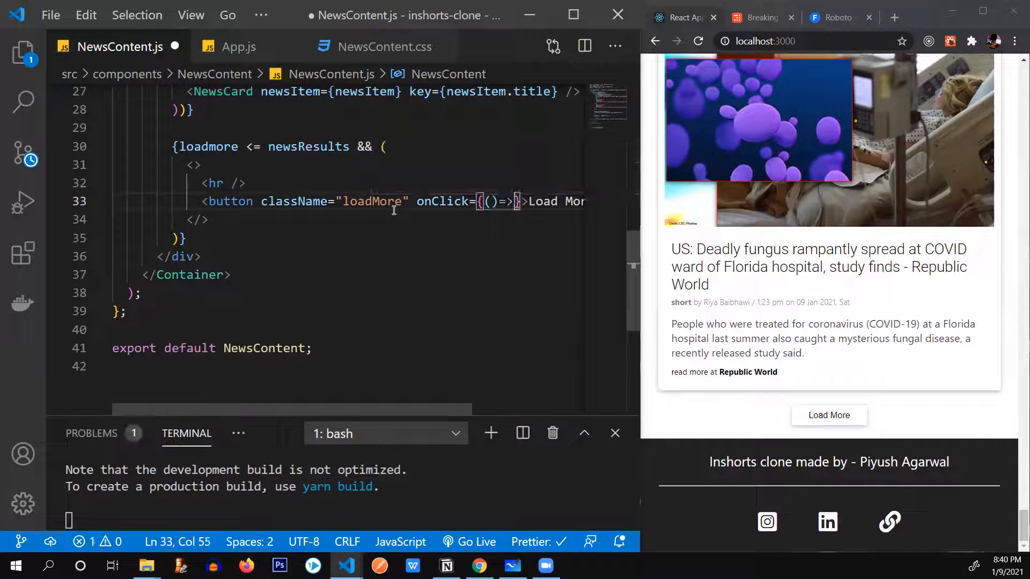
pyautogui.write('setlo}>Lo')
pyautogui.press('Tab')
pyautogui.write('(')
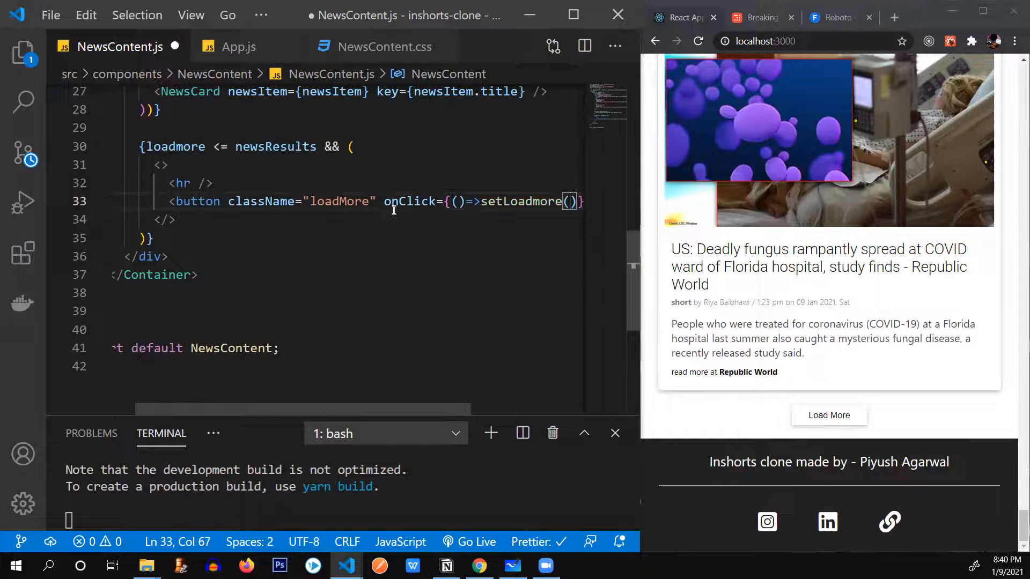
pyautogui.write('loadmore')
pyautogui.press('Escape')
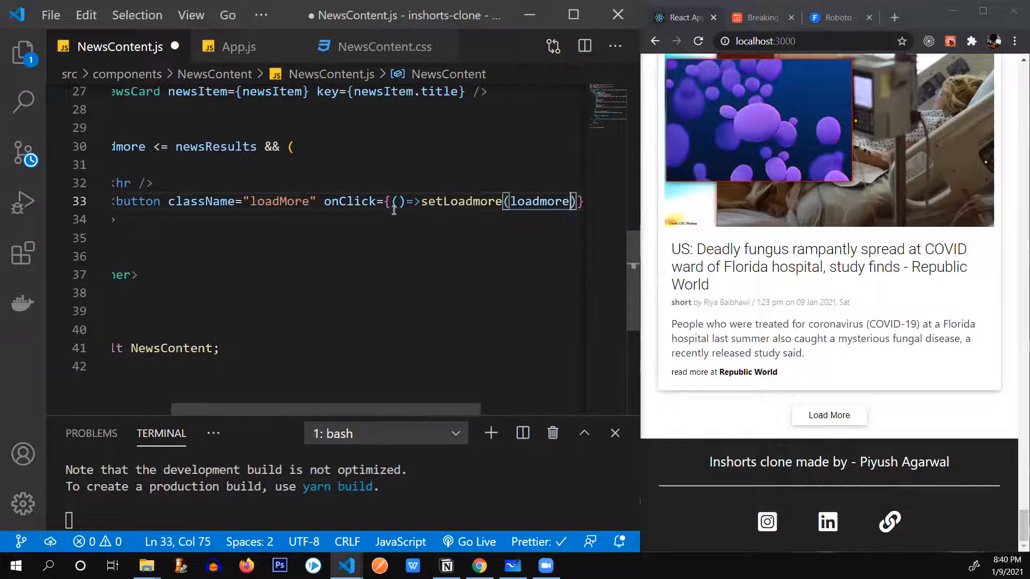
pyautogui.write('+20')
pyautogui.hotkey('ctrl', 's')
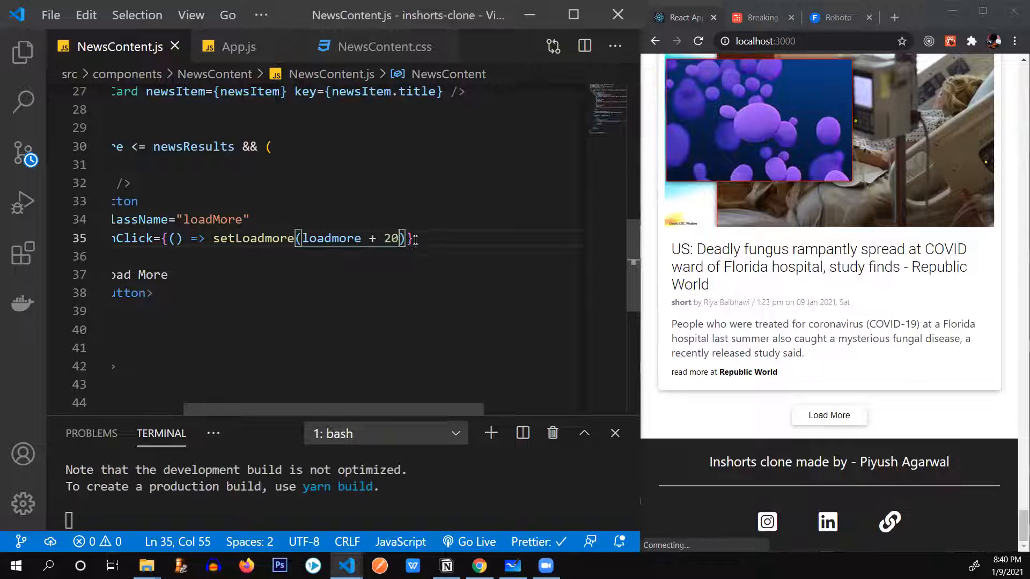
# Select the Load More label and closing button tag for review.
pyautogui.click(346, 269)
pyautogui.moveTo(143, 256); pyautogui.dragTo(232, 289)
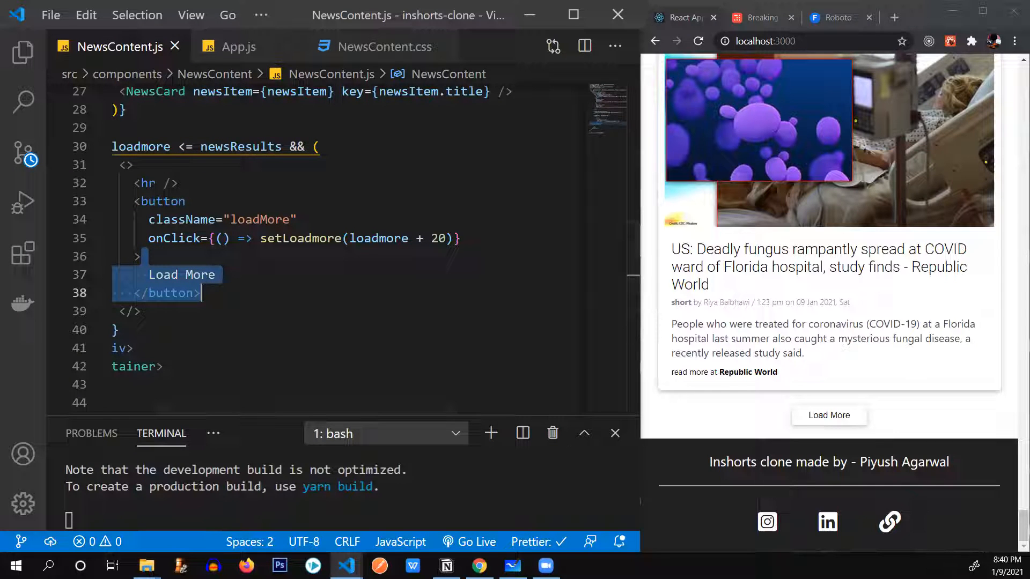
# Test Load More in the browser, then scroll App.js's request URL to its &category= parameter.
pyautogui.click(238, 46)
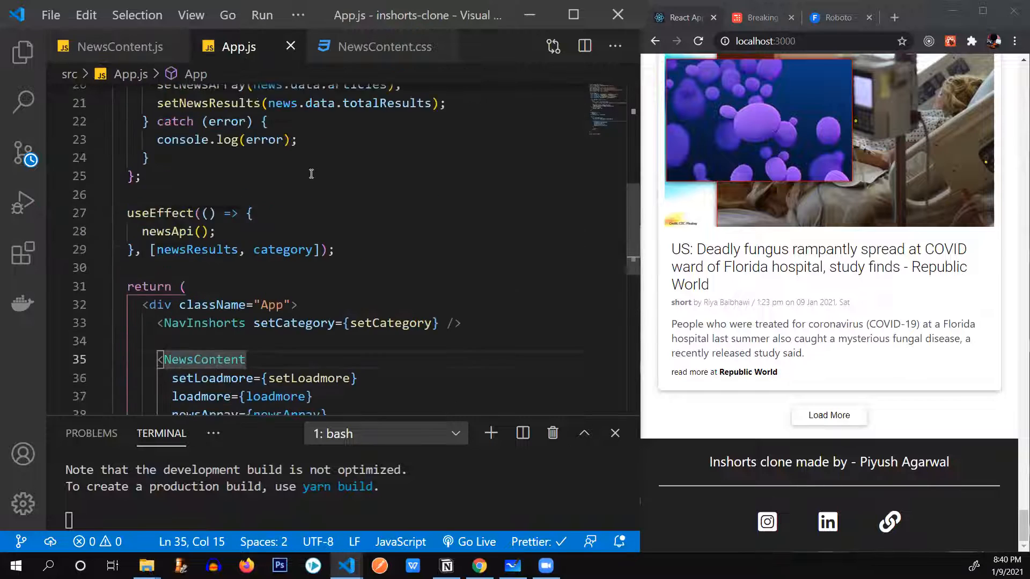
pyautogui.scroll(5, 311, 174)
pyautogui.scroll(2, 312, 178)
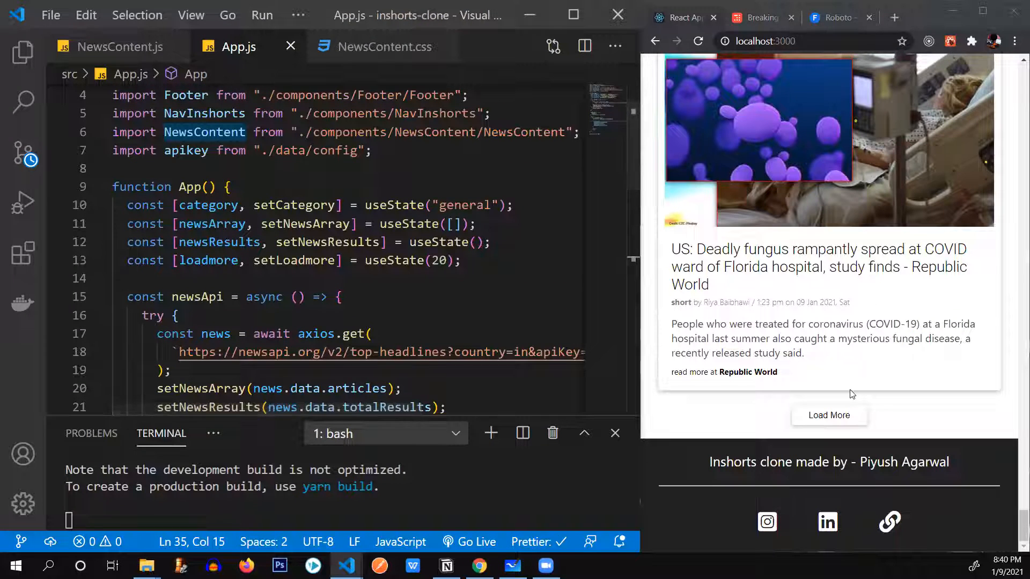
pyautogui.click(852, 414)
pyautogui.scroll(5, 845, 394)
pyautogui.scroll(5, 846, 379)
pyautogui.scroll(5, 873, 394)
pyautogui.scroll(5, 936, 400)
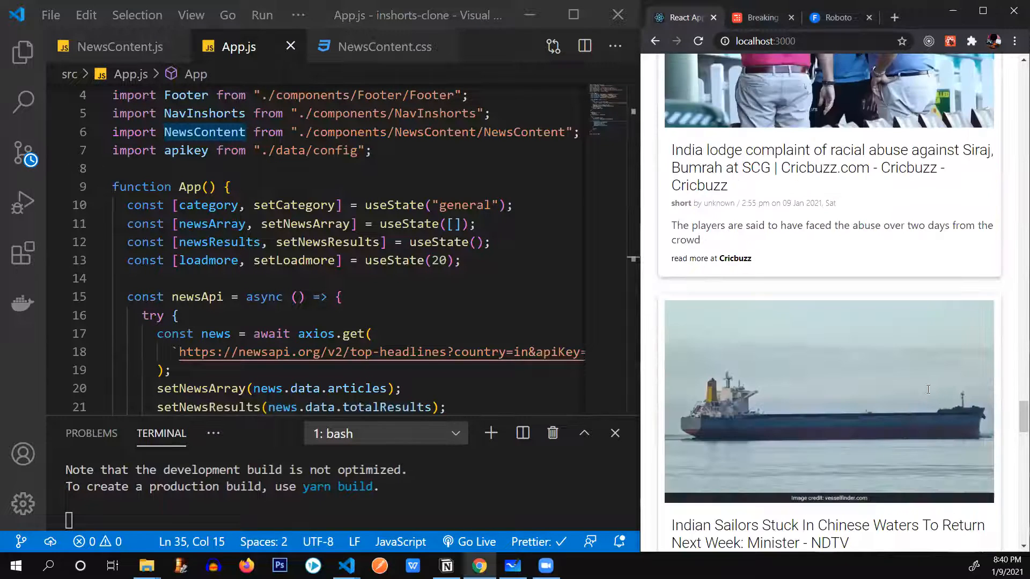
pyautogui.scroll(-3, 319, 356)
pyautogui.scroll(-3, 328, 305)
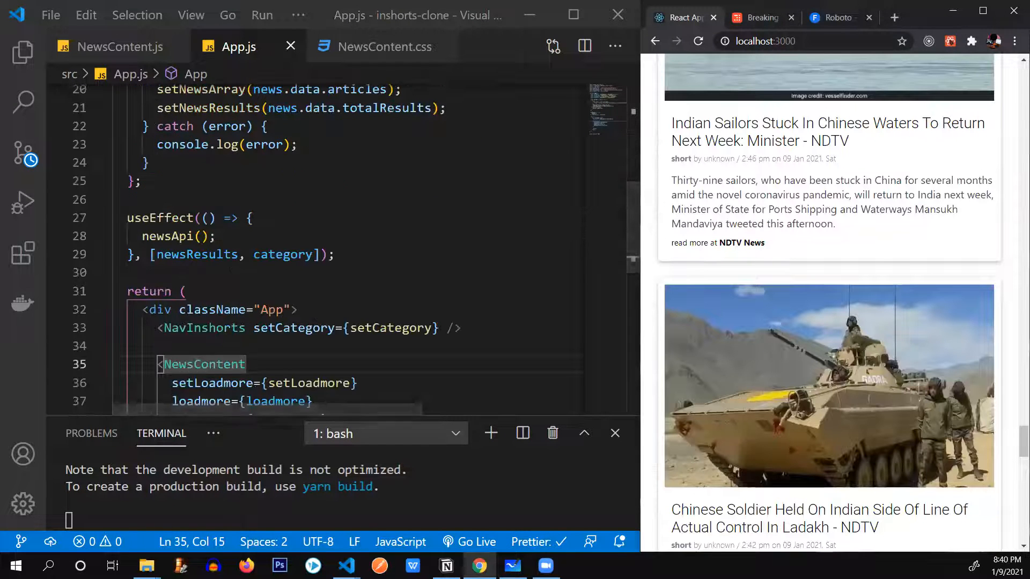
pyautogui.hotkey('alt', 'Tab')
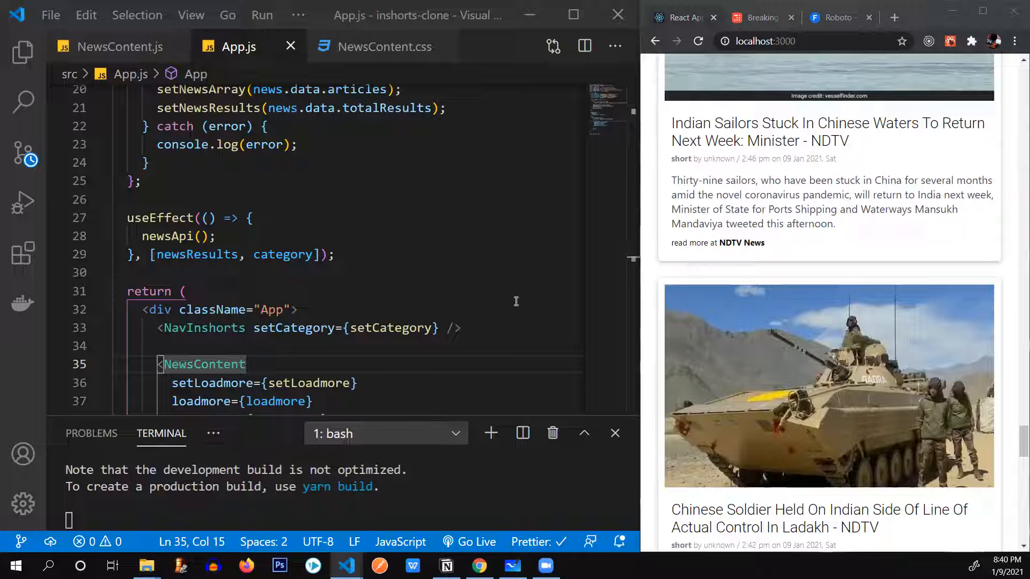
pyautogui.scroll(3, 258, 129)
pyautogui.scroll(2, 257, 129)
pyautogui.scroll(-1, 258, 161)
pyautogui.moveTo(435, 226); pyautogui.dragTo(582, 225)
pyautogui.click(409, 225)
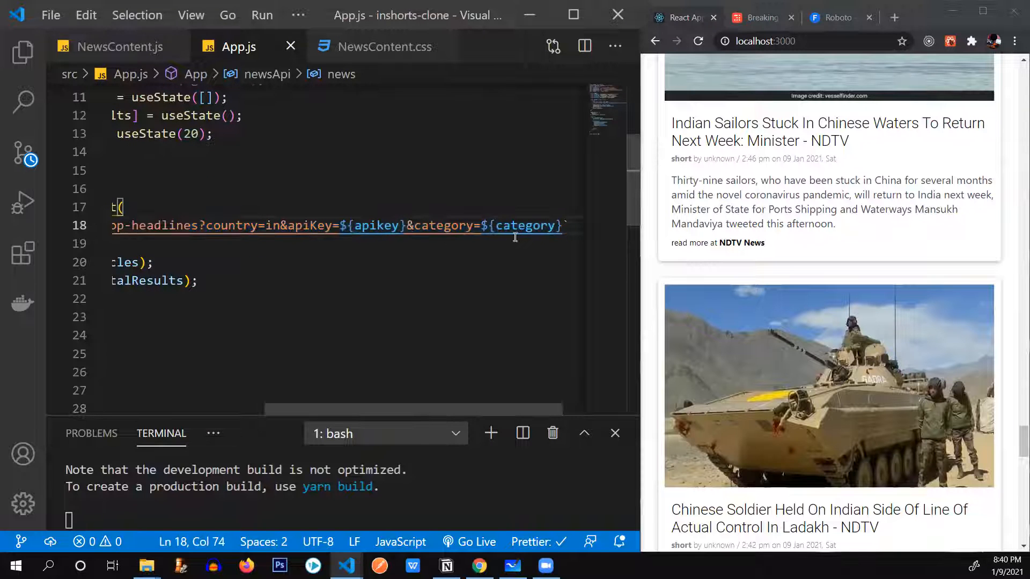
# Append &pageSize=${loadmore} to the top-headlines request URL and save App.js.
pyautogui.click(562, 225)
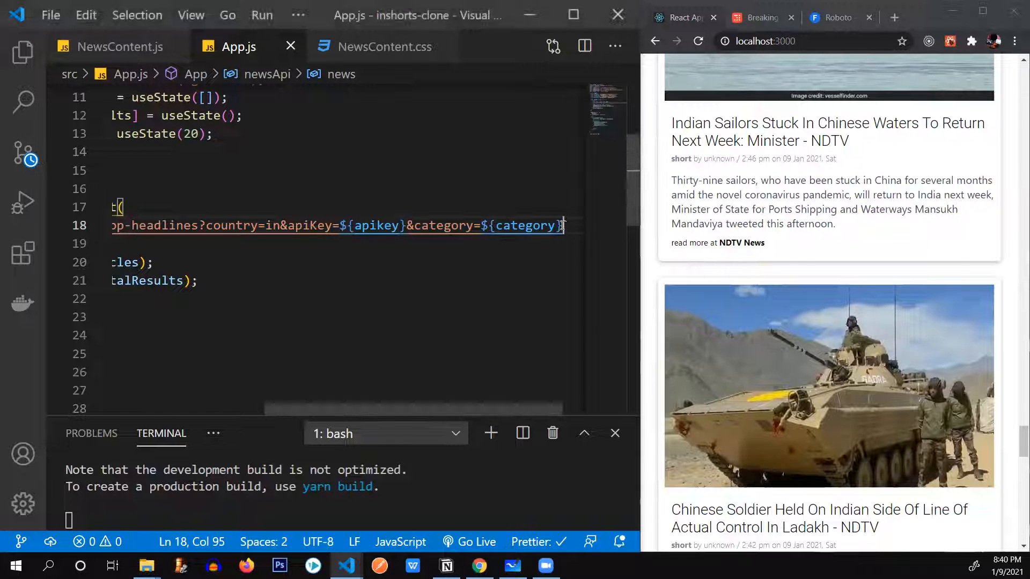
pyautogui.moveTo(527, 226)
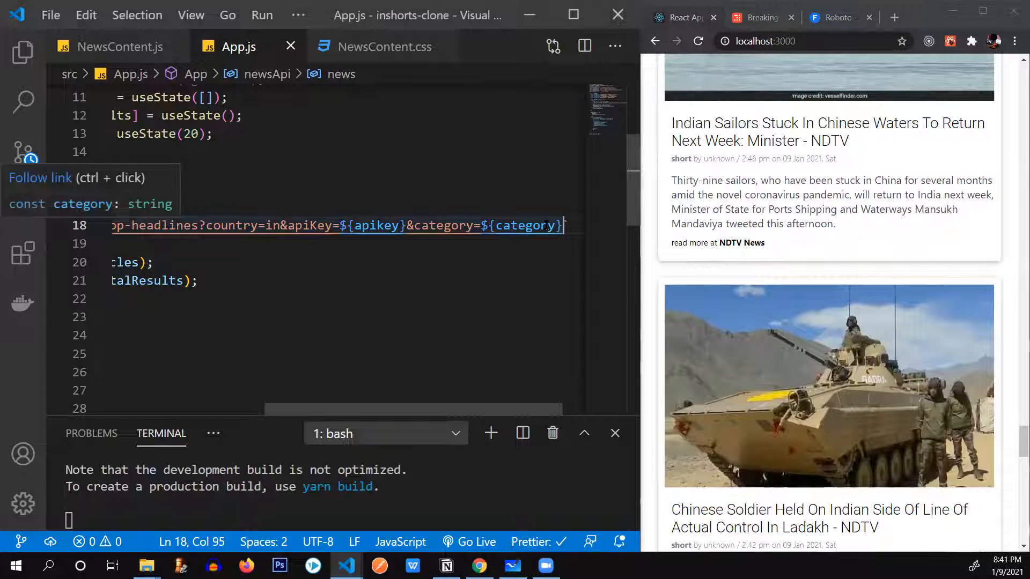
pyautogui.write('&pageSize=')
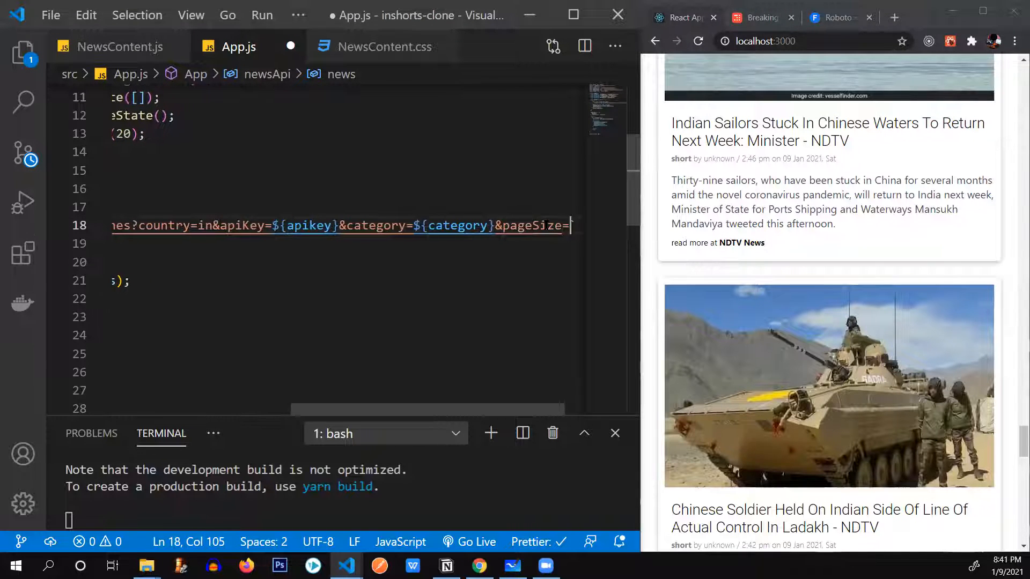
pyautogui.write('$')
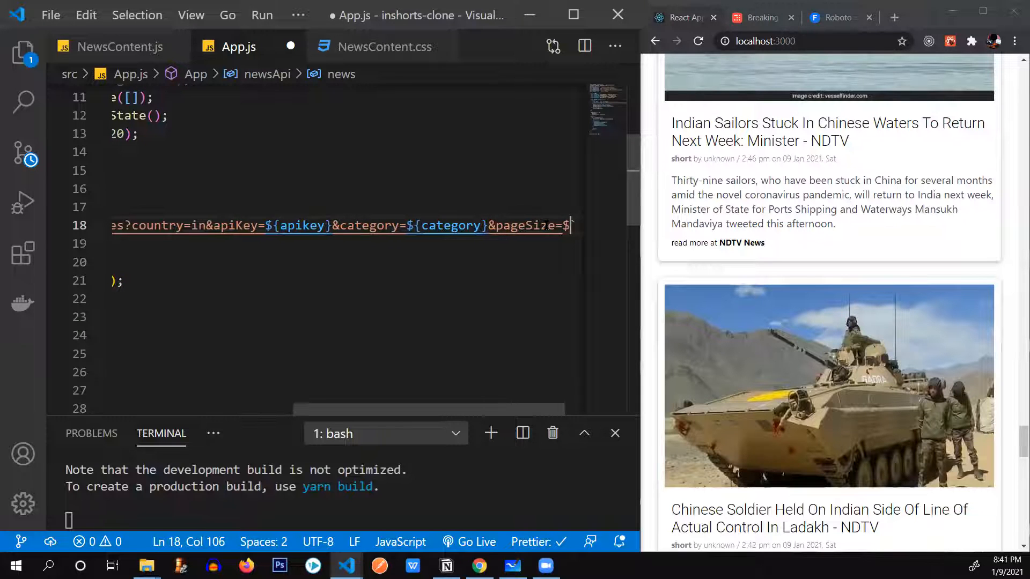
pyautogui.write('{load')
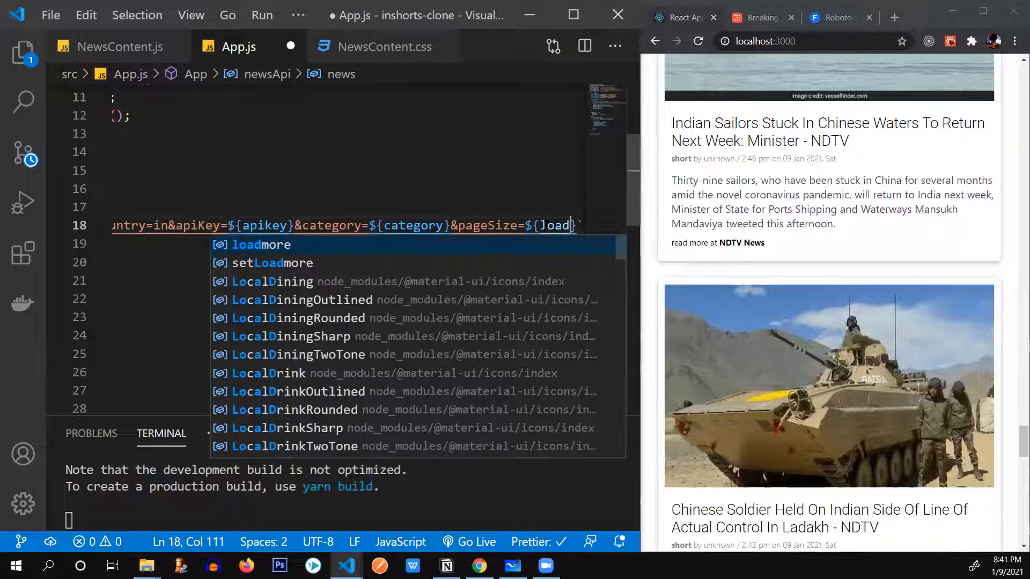
pyautogui.press('Tab')
pyautogui.hotkey('ctrl', 's')
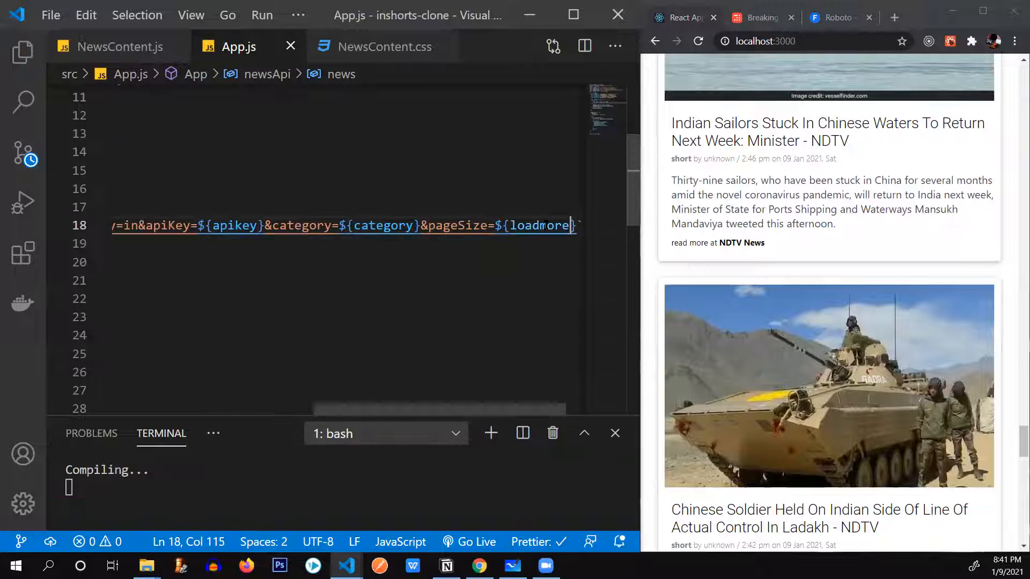
pyautogui.hscroll(-5, 347, 314)
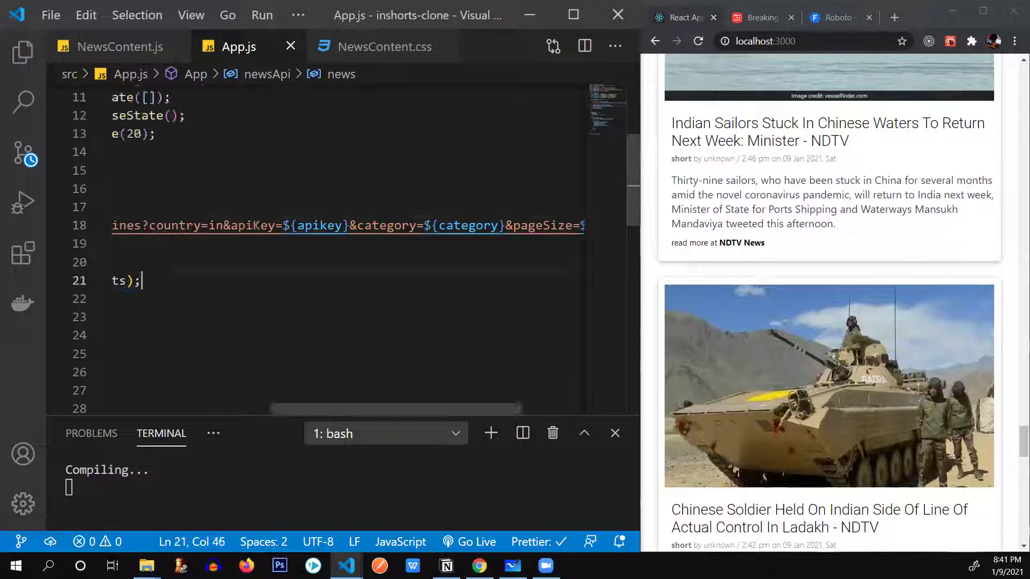
# Reload the local clone in Chrome and use Load More to test fetching extra articles.
pyautogui.click(699, 41)
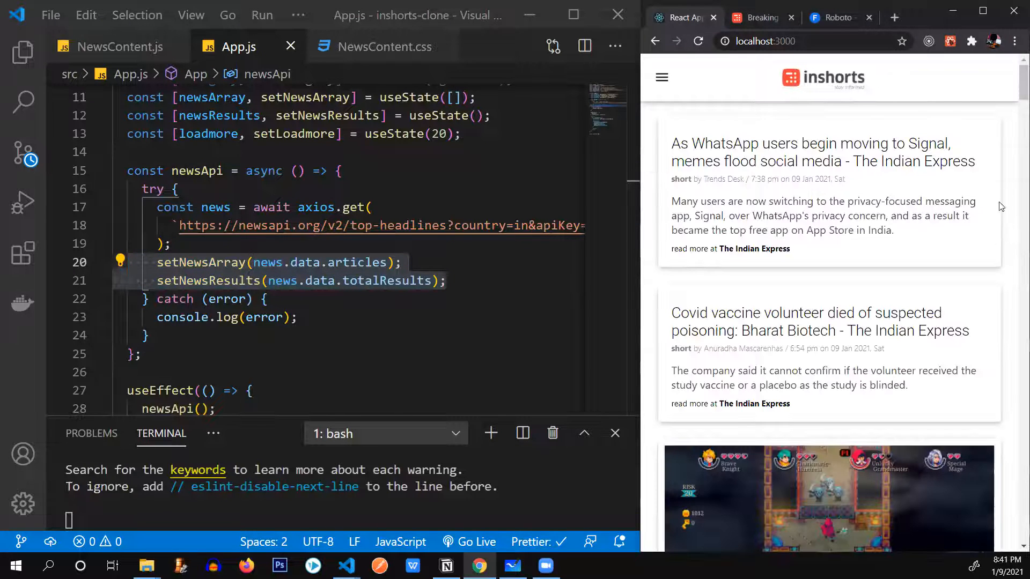
pyautogui.moveTo(1021, 95)
pyautogui.mouseDown()
pyautogui.moveTo(1015, 129)
pyautogui.moveTo(1021, 81)
pyautogui.mouseUp()
pyautogui.click(699, 40)
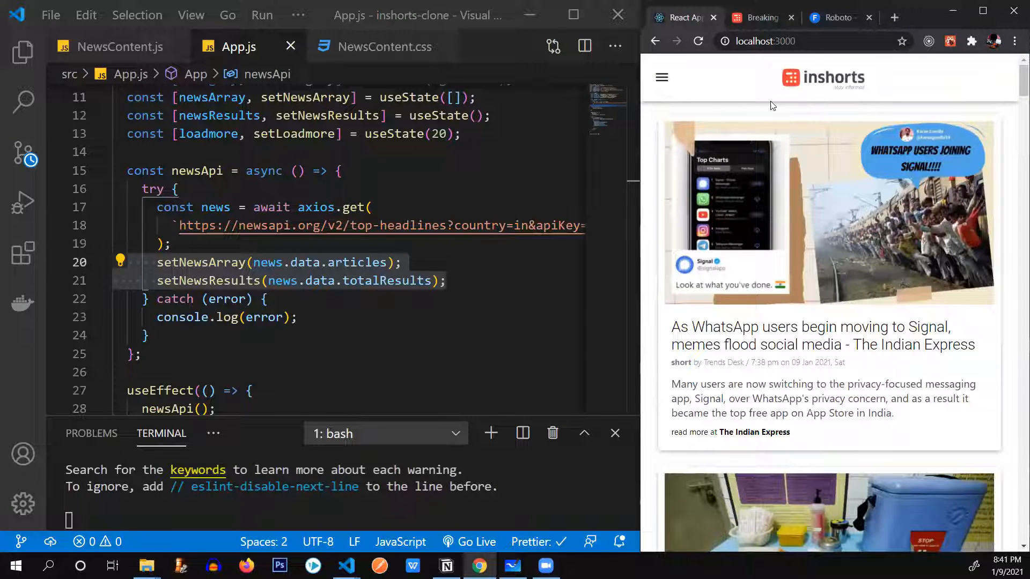
pyautogui.moveTo(1022, 80); pyautogui.dragTo(1016, 539)
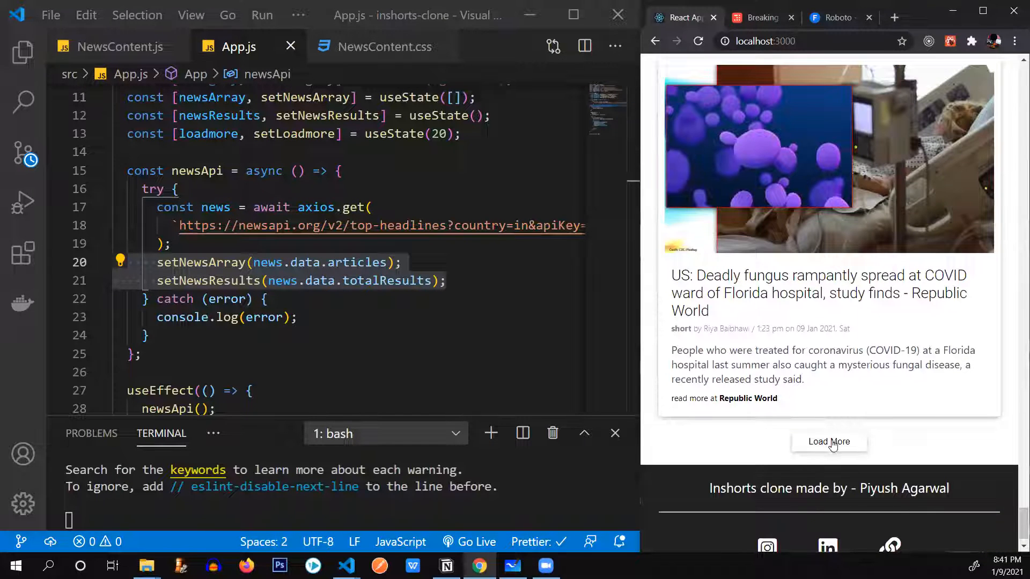
pyautogui.click(831, 441)
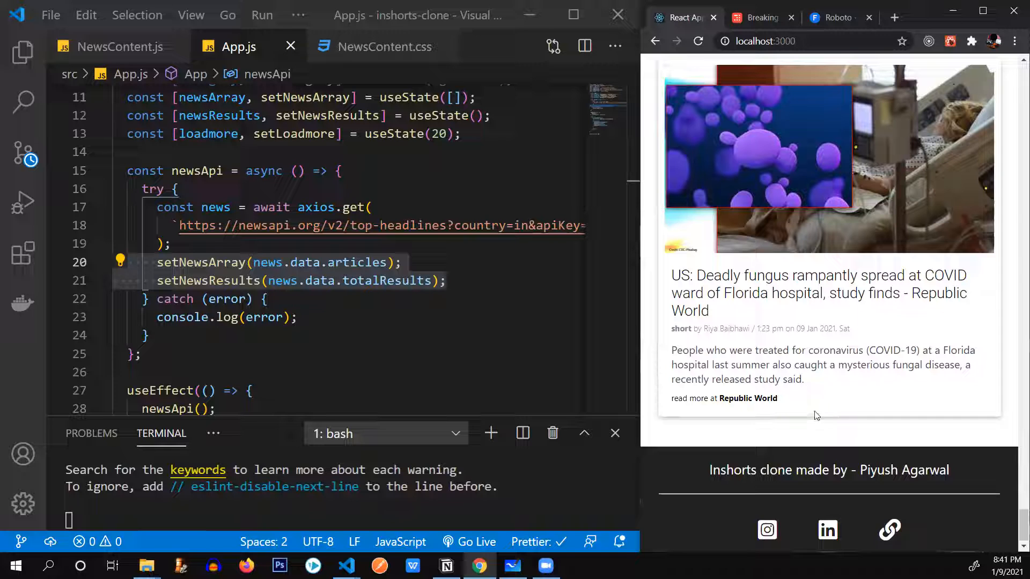
pyautogui.click(429, 238)
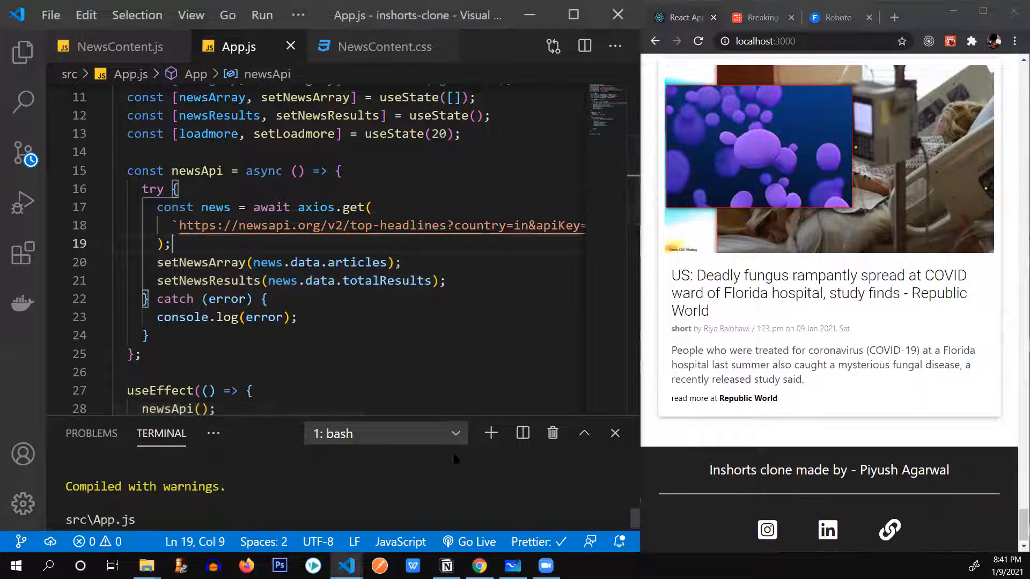
pyautogui.scroll(-4, 362, 279)
pyautogui.scroll(-3, 361, 279)
pyautogui.scroll(1, 362, 280)
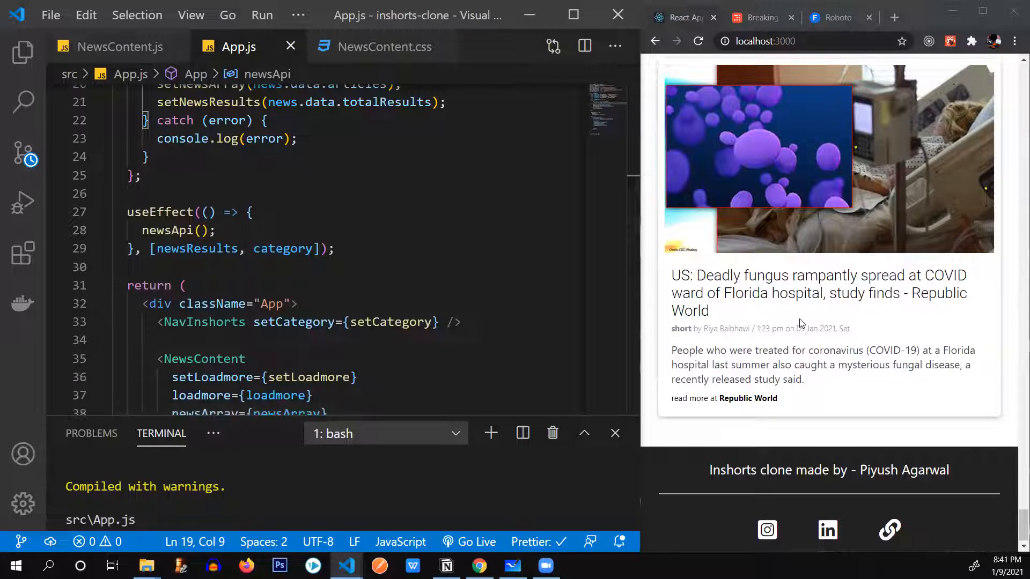
# Add loadmore to the useEffect dependency array, save App.js and reload the app.
pyautogui.click(315, 247)
pyautogui.write(',load')
pyautogui.press('Tab')
pyautogui.doubleClick(354, 249)
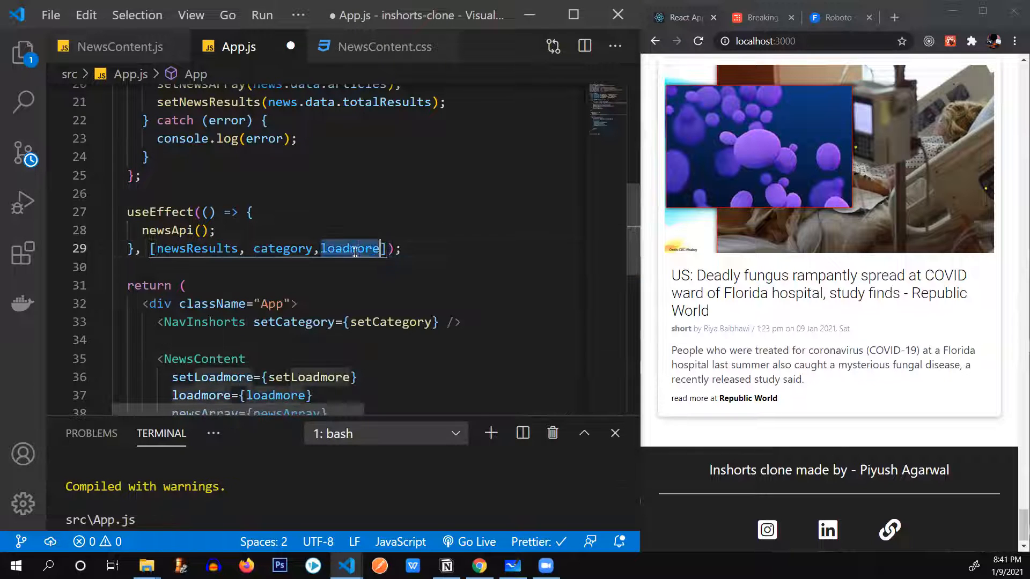
pyautogui.moveTo(217, 230); pyautogui.dragTo(120, 230)
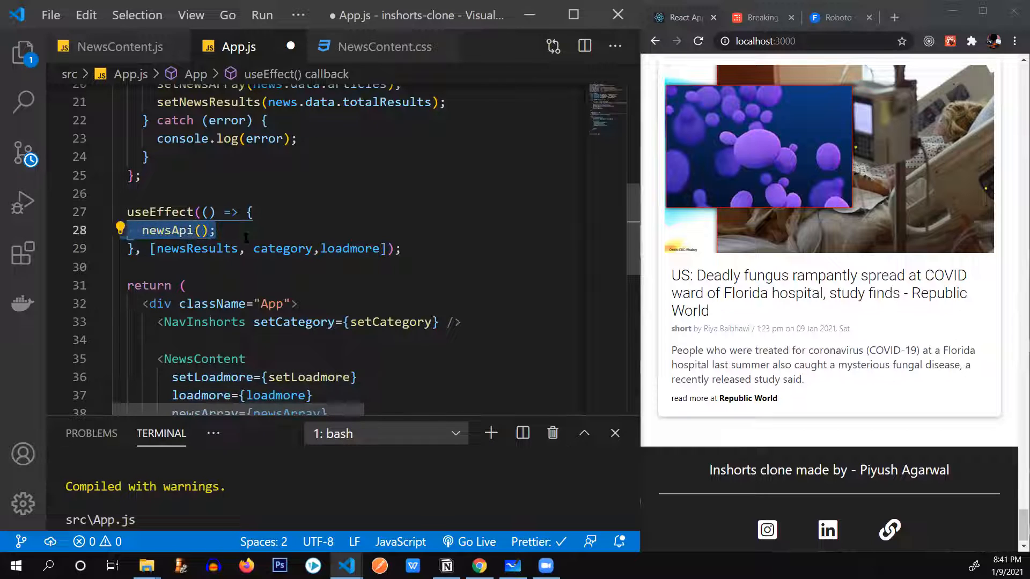
pyautogui.press('End')
pyautogui.hotkey('ctrl', 's')
pyautogui.click(698, 42)
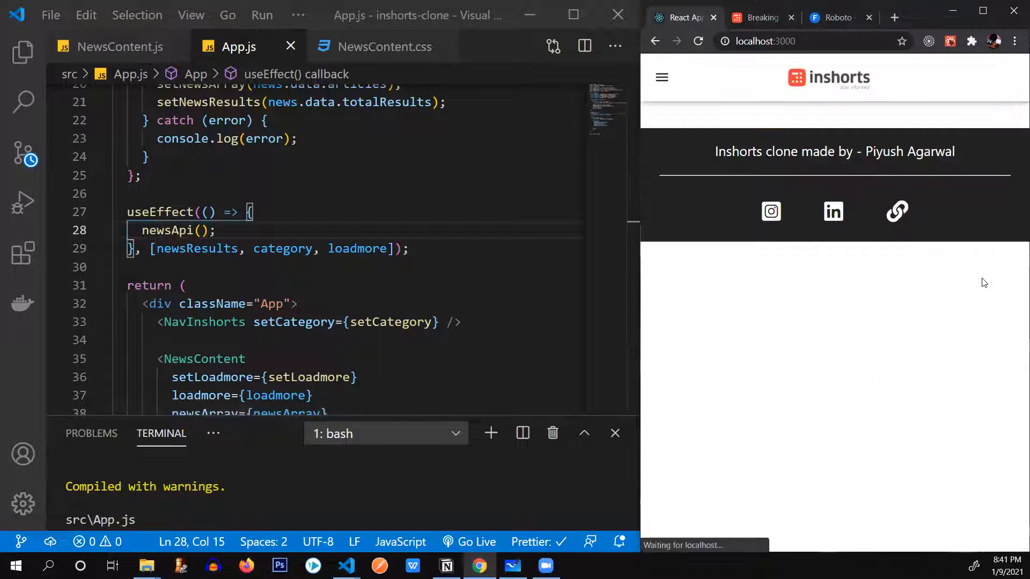
pyautogui.scroll(-10, 1013, 252)
pyautogui.scroll(-10, 1014, 252)
pyautogui.scroll(-10, 1014, 505)
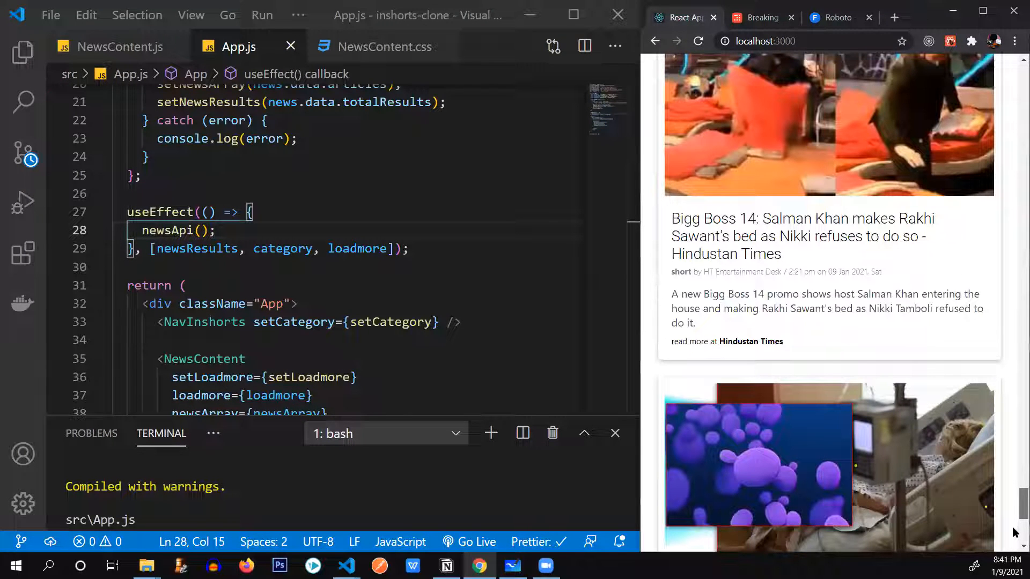
pyautogui.scroll(-5, 839, 450)
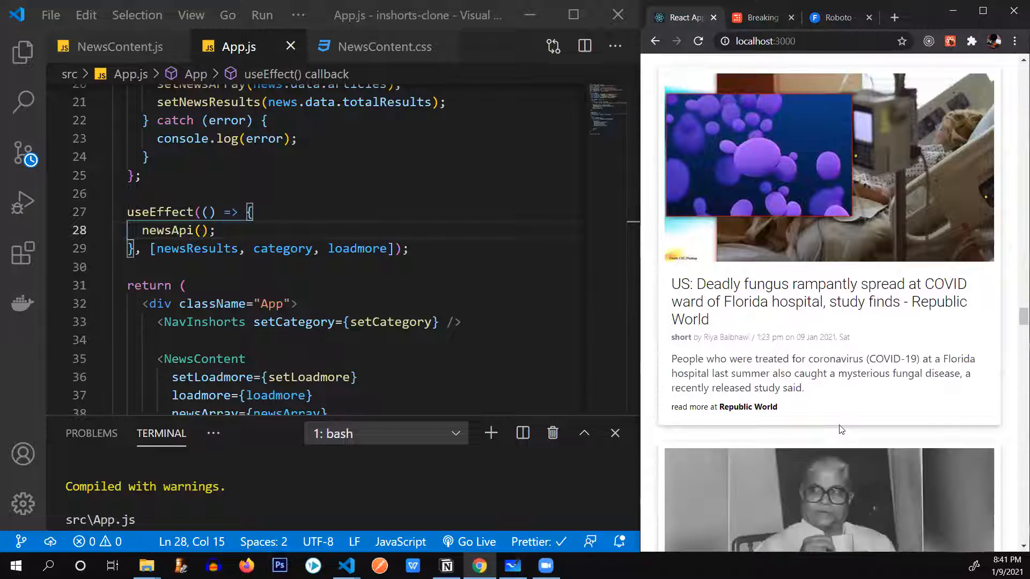
pyautogui.scroll(-5, 836, 418)
pyautogui.scroll(-5, 828, 362)
pyautogui.scroll(-5, 828, 358)
pyautogui.scroll(-5, 837, 370)
pyautogui.scroll(-5, 837, 376)
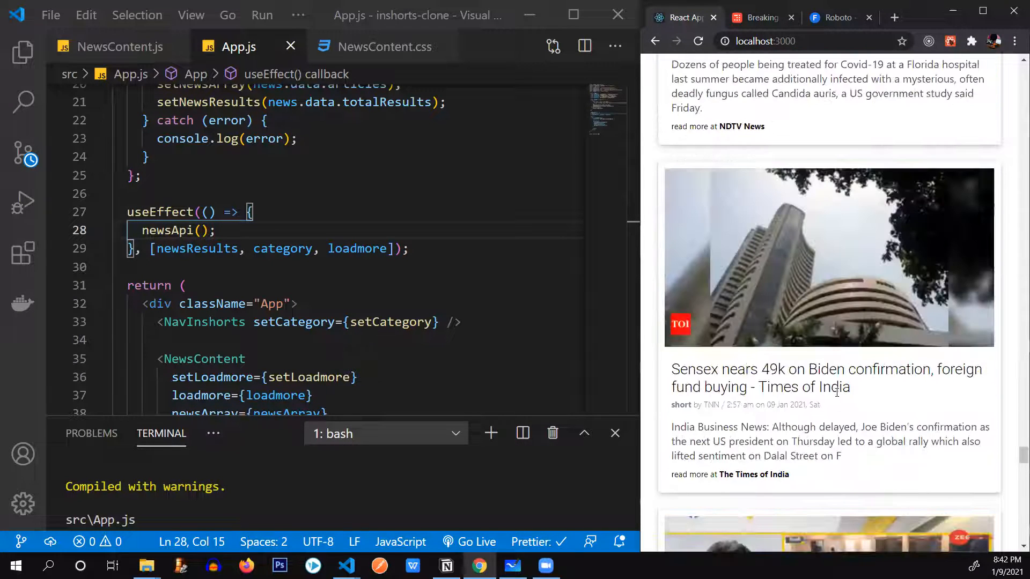
pyautogui.scroll(-5, 837, 394)
pyautogui.scroll(-5, 838, 394)
pyautogui.scroll(-5, 834, 396)
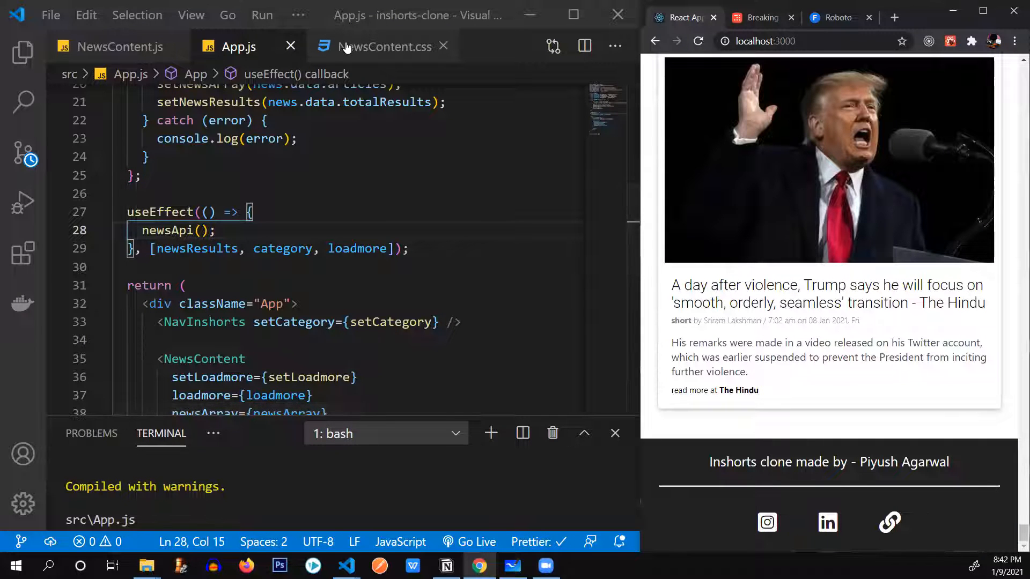
# Review the loadmore <= newsResults condition and its Load More button block in NewsContent.js.
pyautogui.click(385, 46)
pyautogui.click(119, 46)
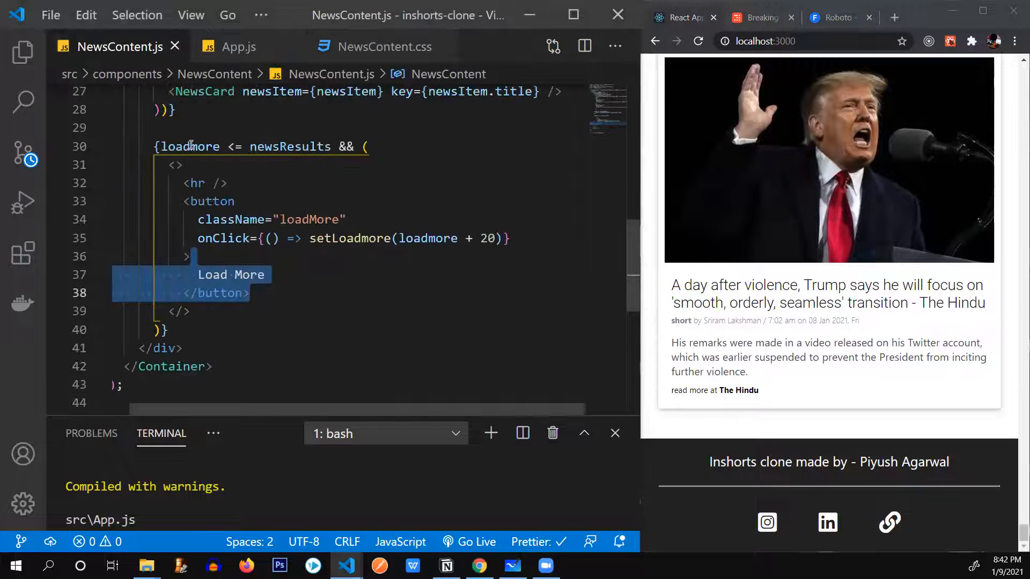
pyautogui.moveTo(161, 146); pyautogui.dragTo(333, 146)
pyautogui.moveTo(290, 147)
pyautogui.doubleClick(300, 145)
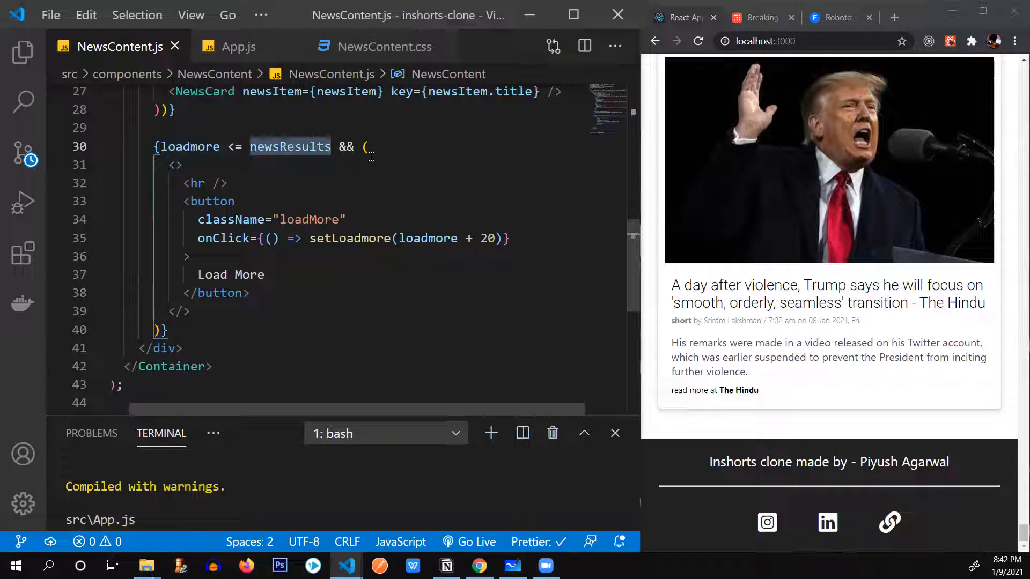
pyautogui.moveTo(169, 330); pyautogui.dragTo(364, 145)
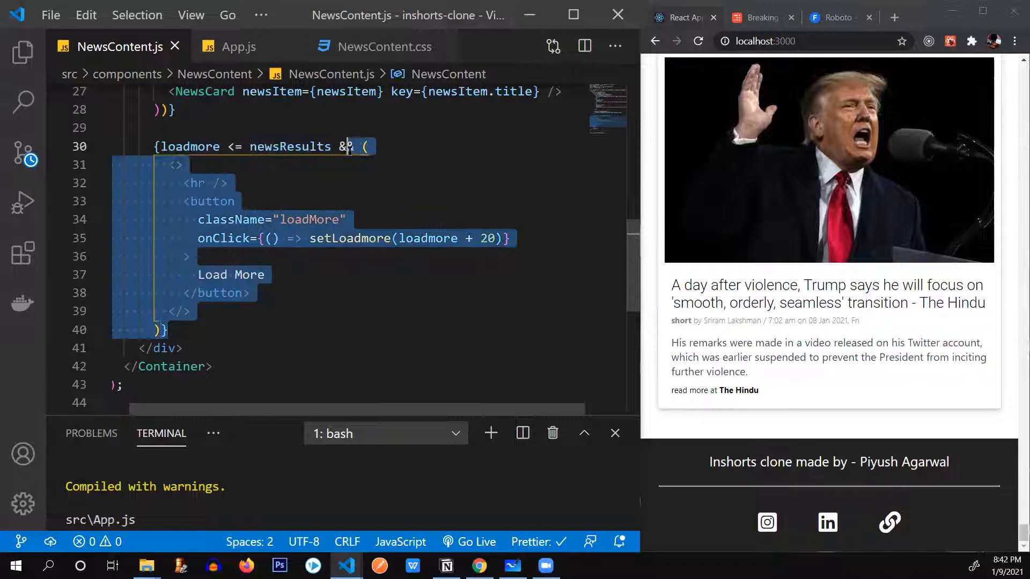
pyautogui.click(368, 147)
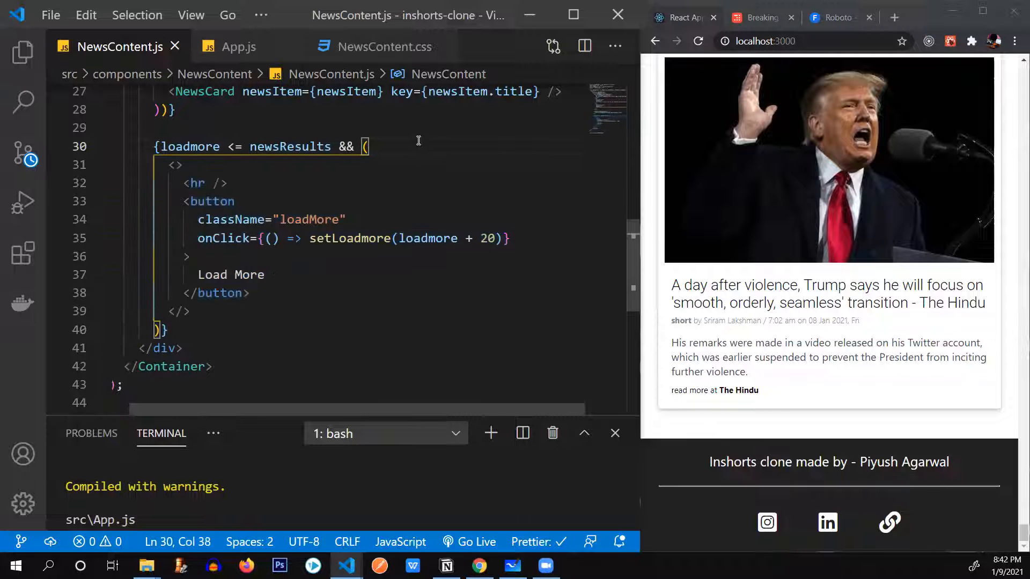
pyautogui.click(732, 24)
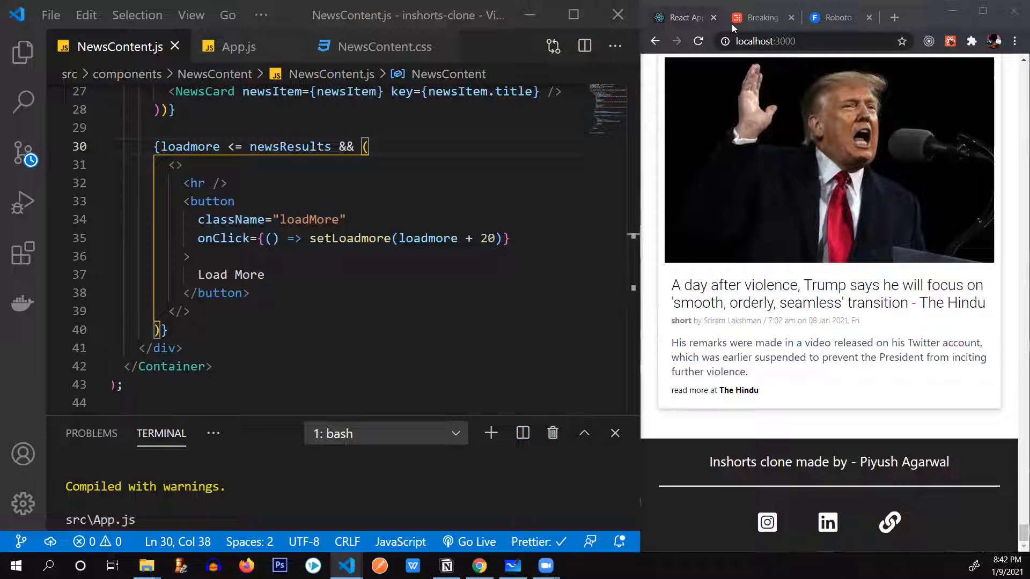
pyautogui.scroll(10, 510, 210)
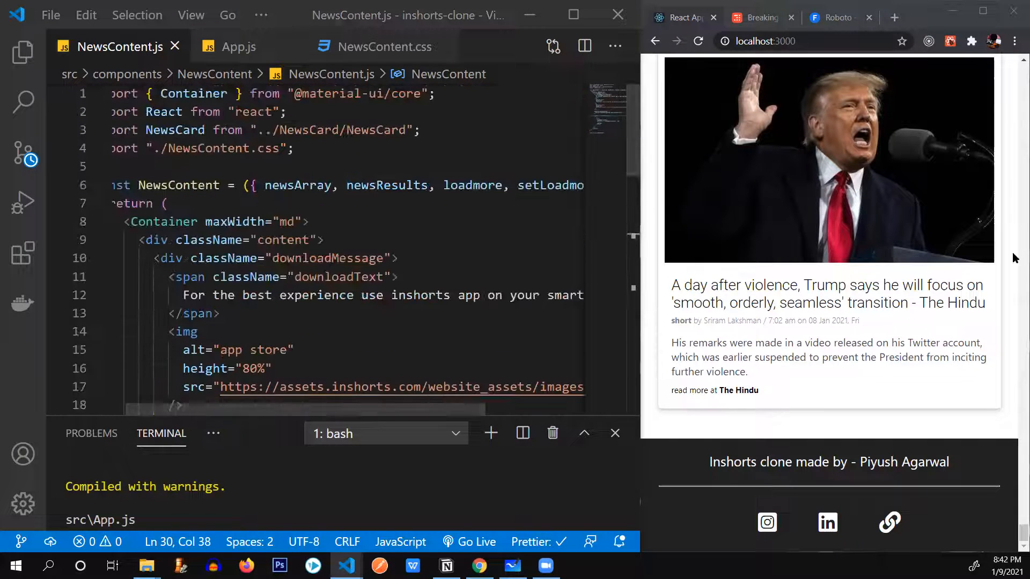
pyautogui.scroll(3, 885, 242)
pyautogui.scroll(-2, 1014, 434)
pyautogui.moveTo(1023, 531); pyautogui.dragTo(1022, 60)
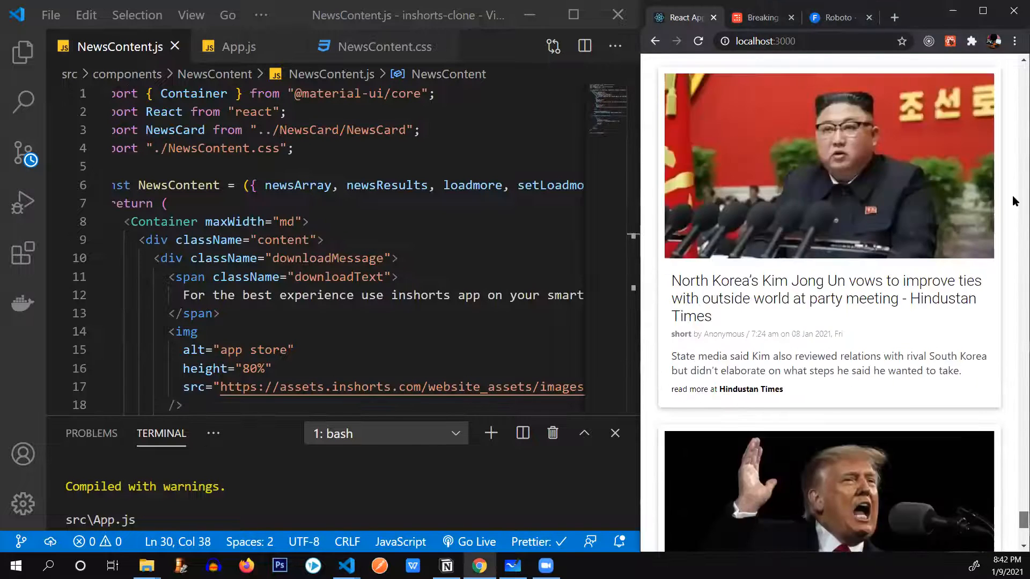
pyautogui.click(661, 79)
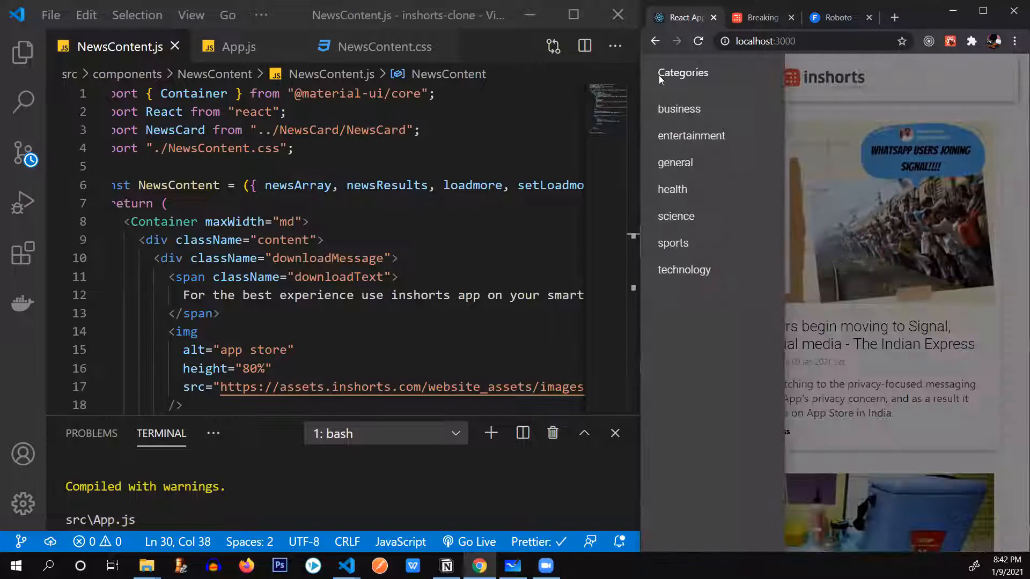
pyautogui.click(872, 129)
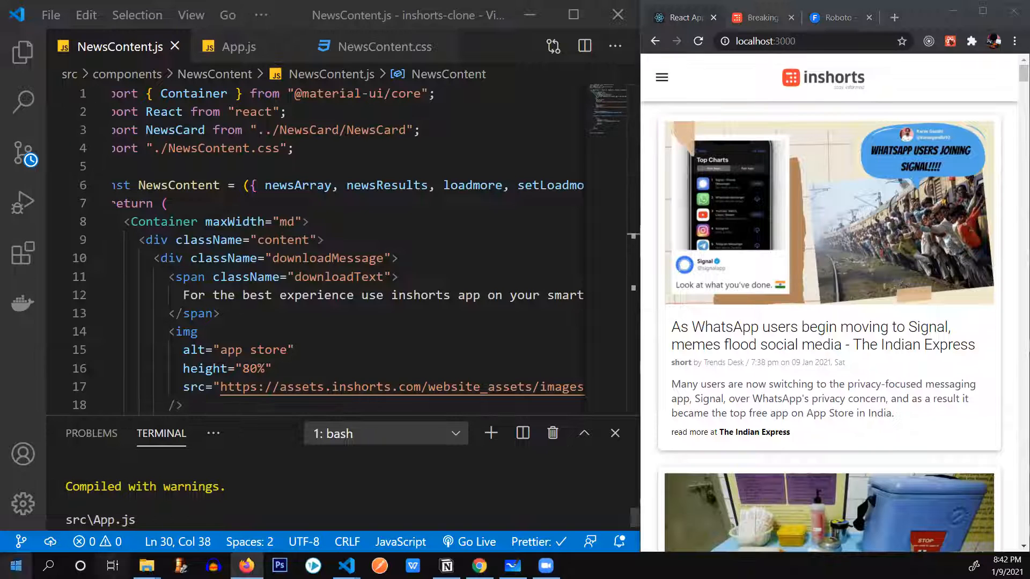
# Search netlify in Firefox and open the Netlify homepage.
pyautogui.hotkey('alt', 'Tab')
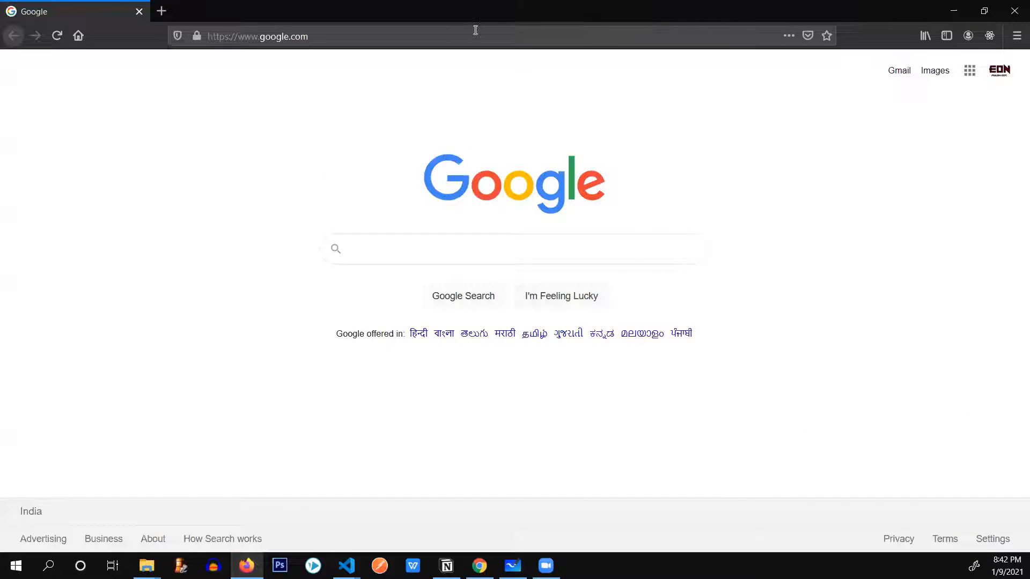
pyautogui.hotkey('ctrl', 'l')
pyautogui.write('netlify')
pyautogui.press('Return')
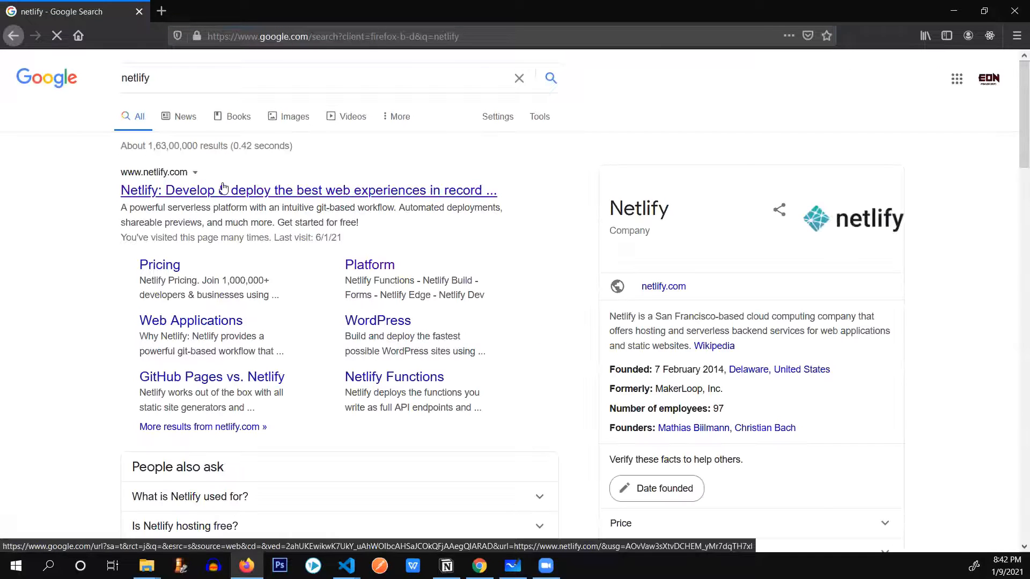
pyautogui.click(224, 191)
# Open the react-news-app-inshorts-clone GitHub repository in a new tab, then minimize Firefox.
pyautogui.click(161, 9)
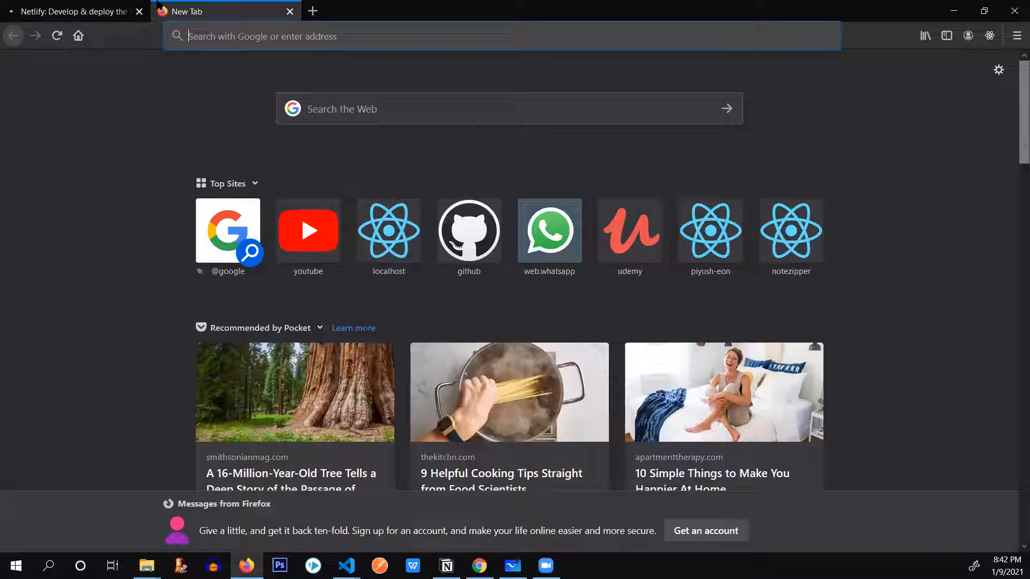
pyautogui.write('github.com')
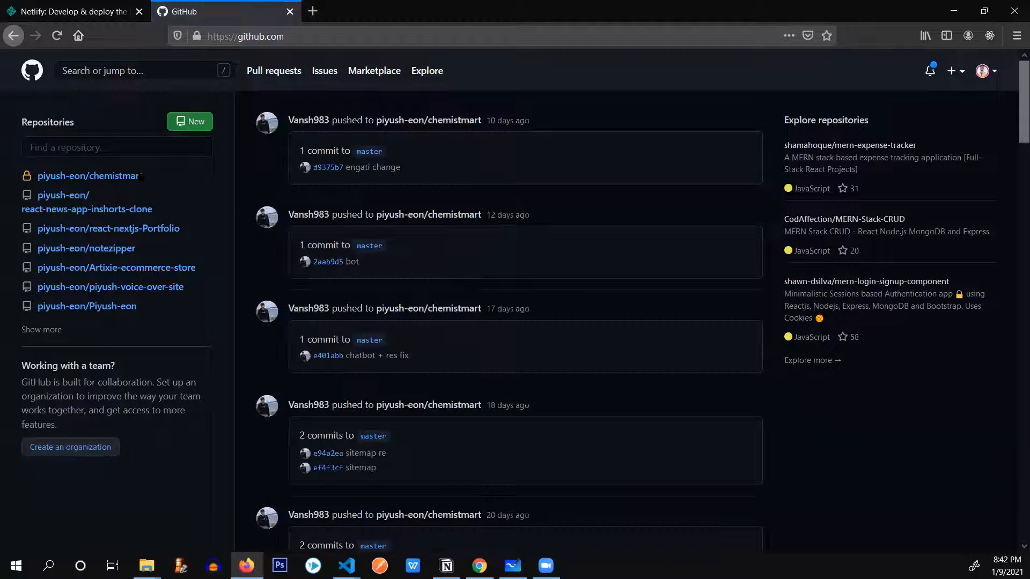
pyautogui.click(137, 209)
pyautogui.click(952, 8)
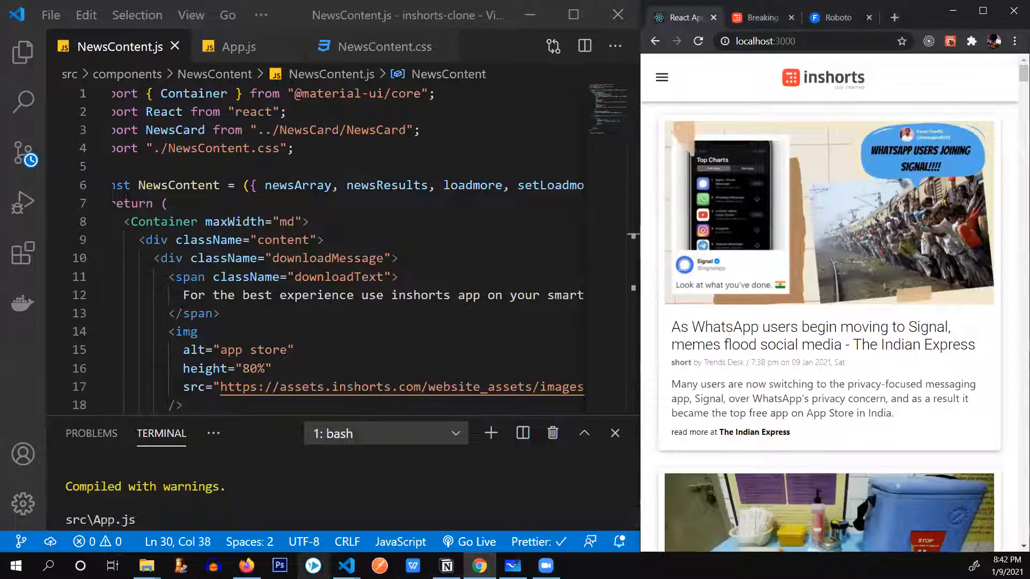
pyautogui.click(246, 566)
pyautogui.click(346, 566)
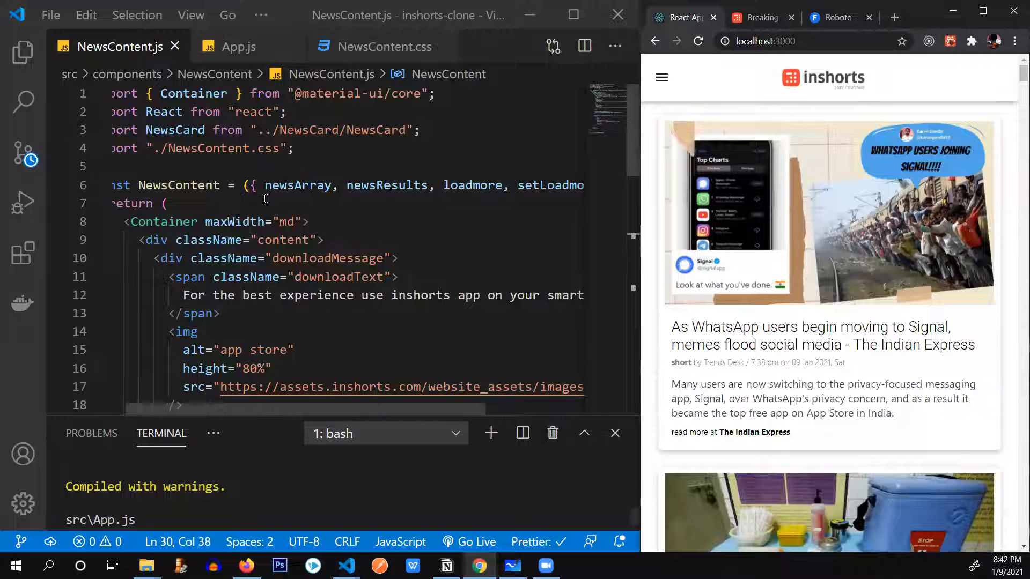
pyautogui.scroll(-3, 263, 195)
pyautogui.scroll(3, 263, 196)
pyautogui.click(234, 47)
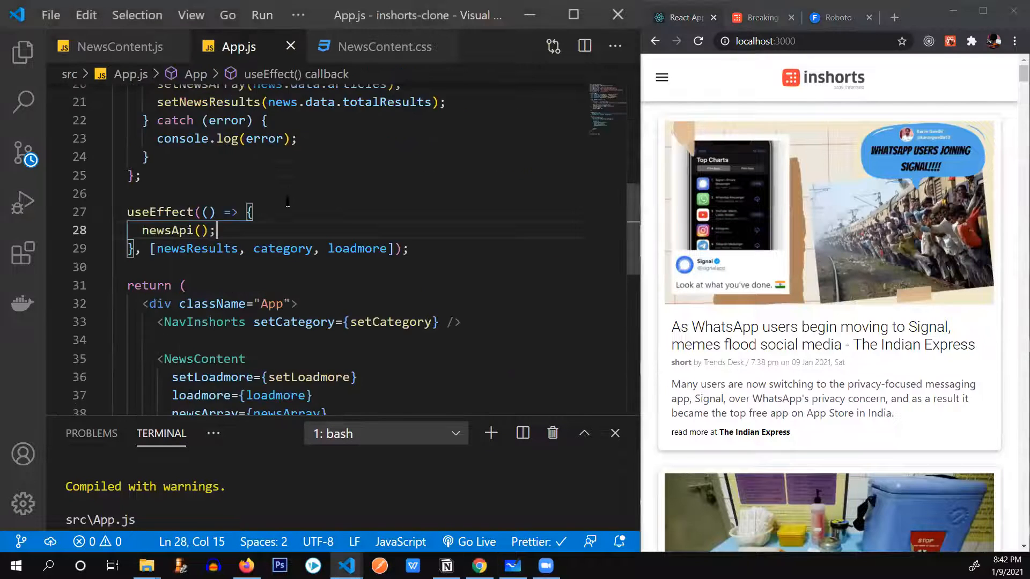
pyautogui.scroll(3, 241, 242)
pyautogui.scroll(3, 241, 242)
pyautogui.scroll(-3, 190, 241)
pyautogui.click(180, 165)
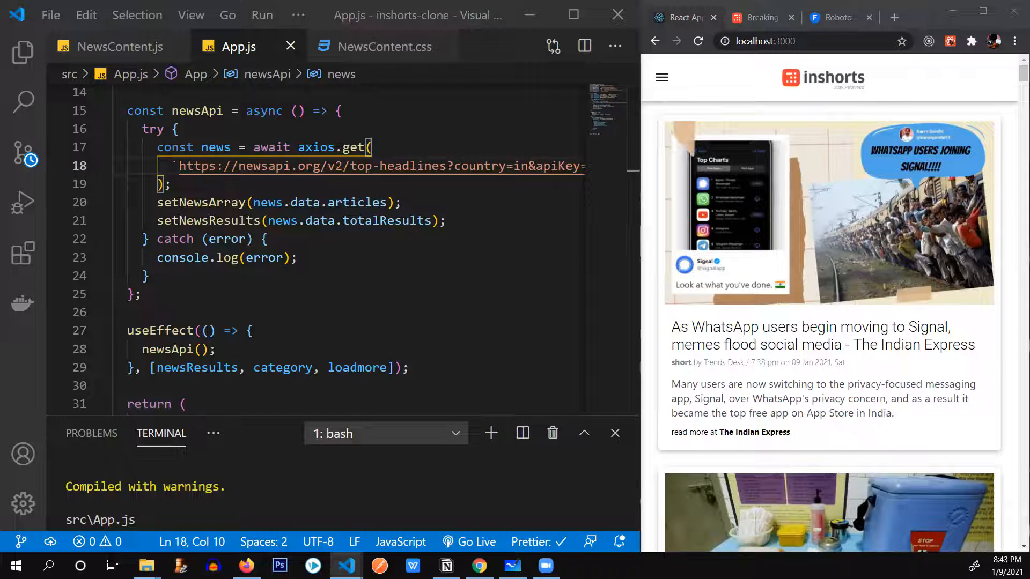
pyautogui.scroll(3, 322, 242)
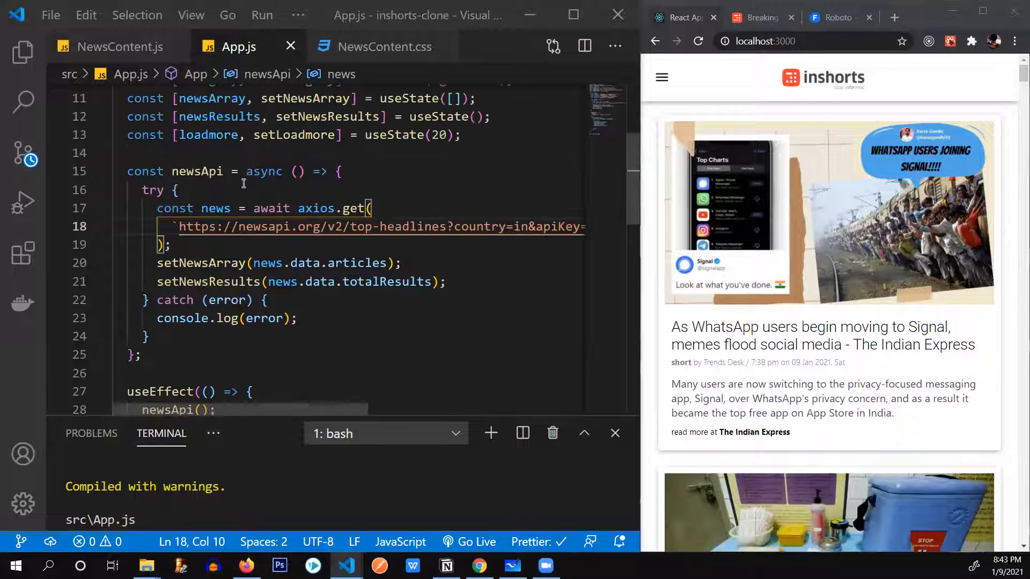
pyautogui.click(378, 171)
pyautogui.press('Return')
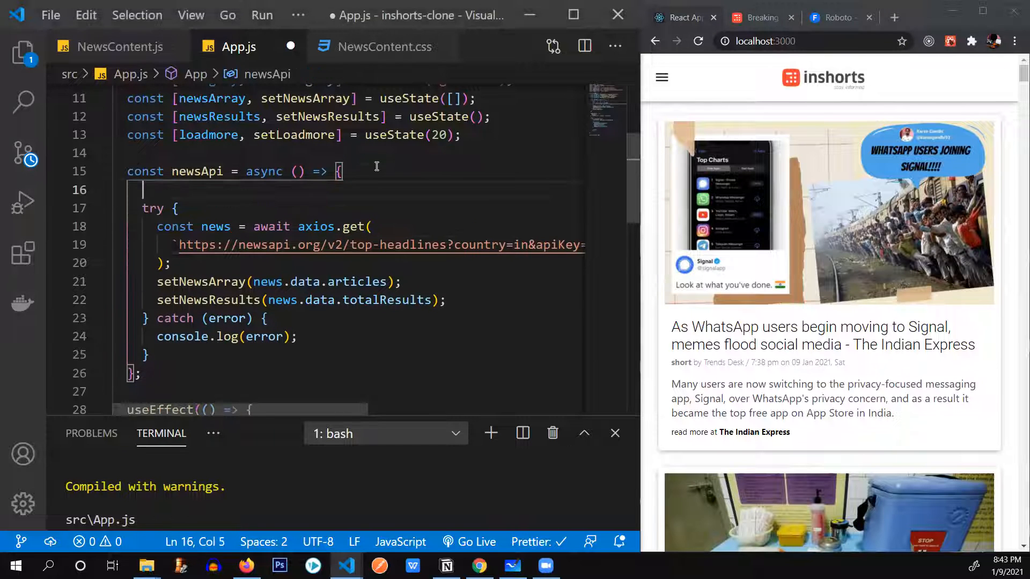
pyautogui.press('Down')
pyautogui.press('End')
pyautogui.press('Return')
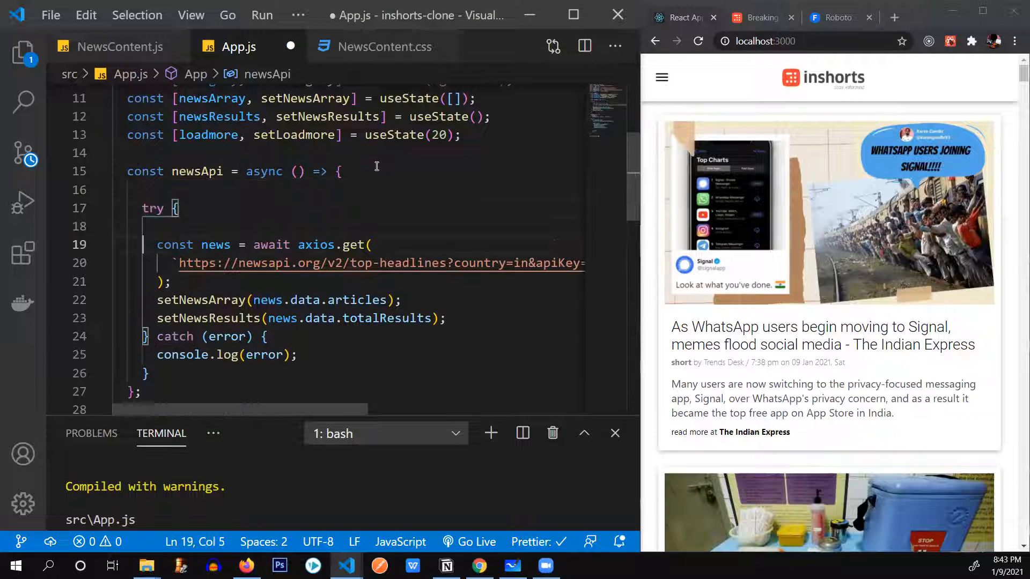
pyautogui.write('const proxyUrl = "https://cors-anywhere.herokuapp.com/";')
pyautogui.hotkey('ctrl', 's')
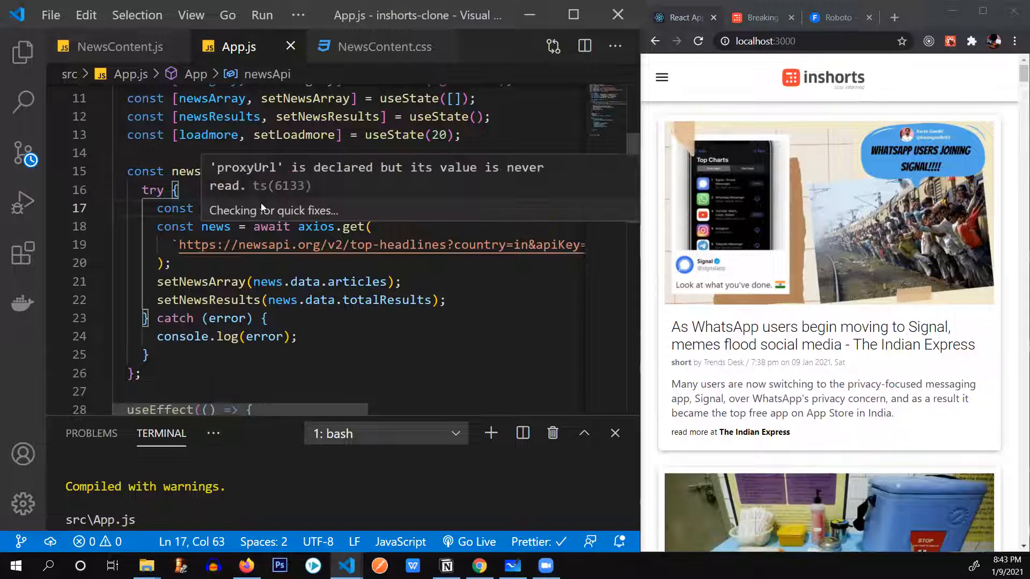
# Splice ${proxyUrl} into the start of the newsapi request URL and save App.js.
pyautogui.doubleClick(209, 208)
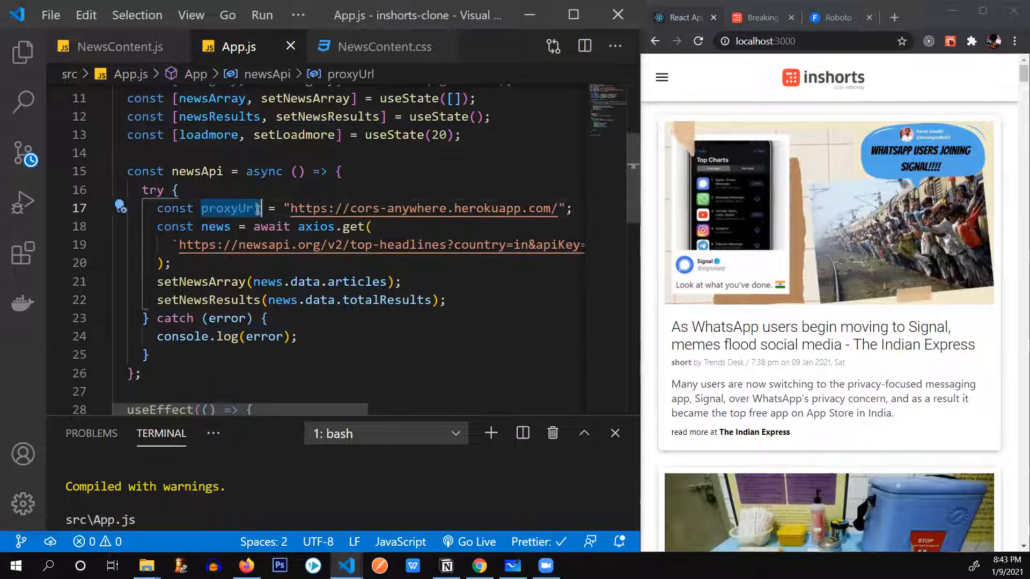
pyautogui.click(287, 208)
pyautogui.press('Right')
pyautogui.click(179, 245)
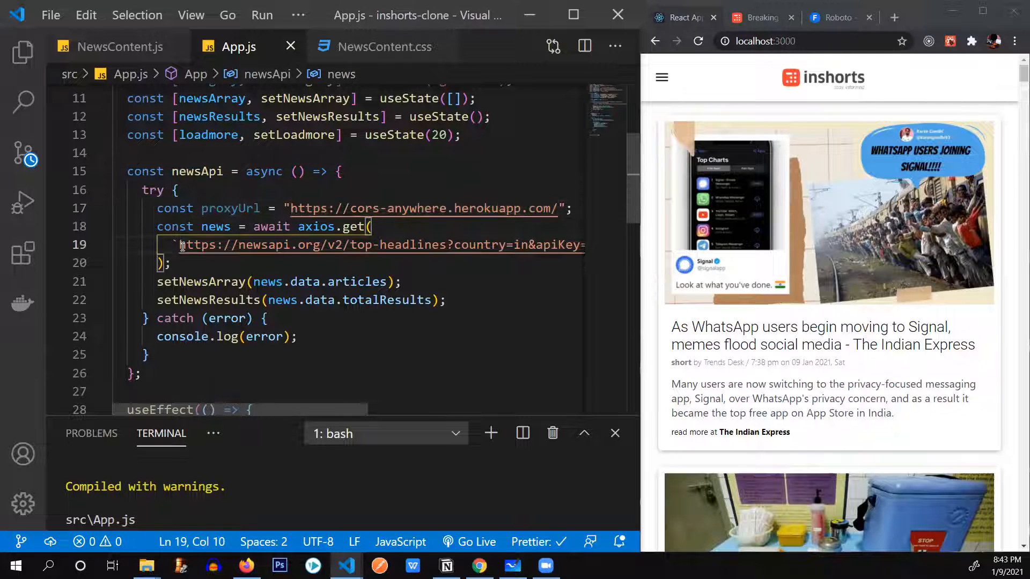
pyautogui.moveTo(410, 209); pyautogui.dragTo(567, 208)
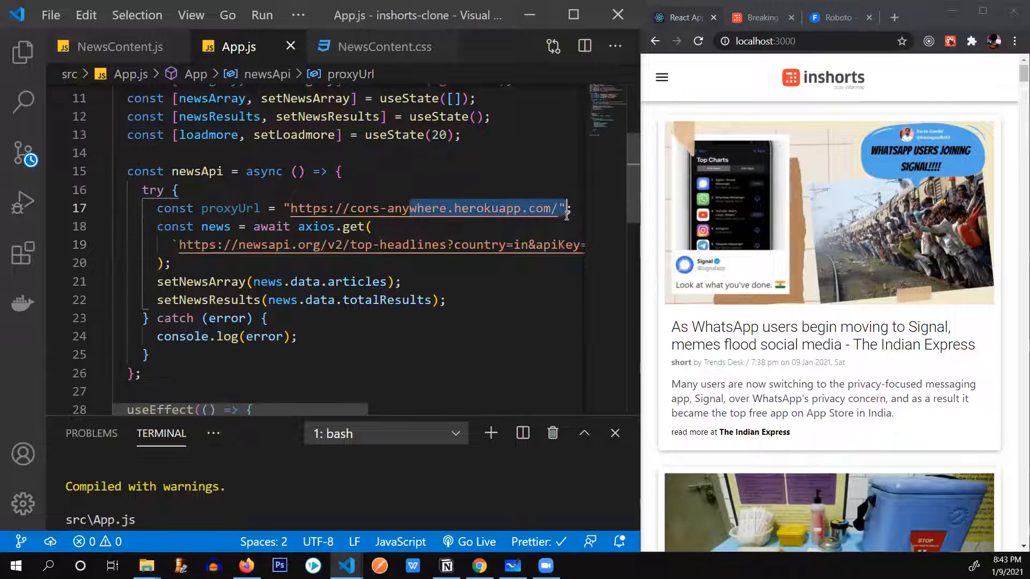
pyautogui.click(180, 244)
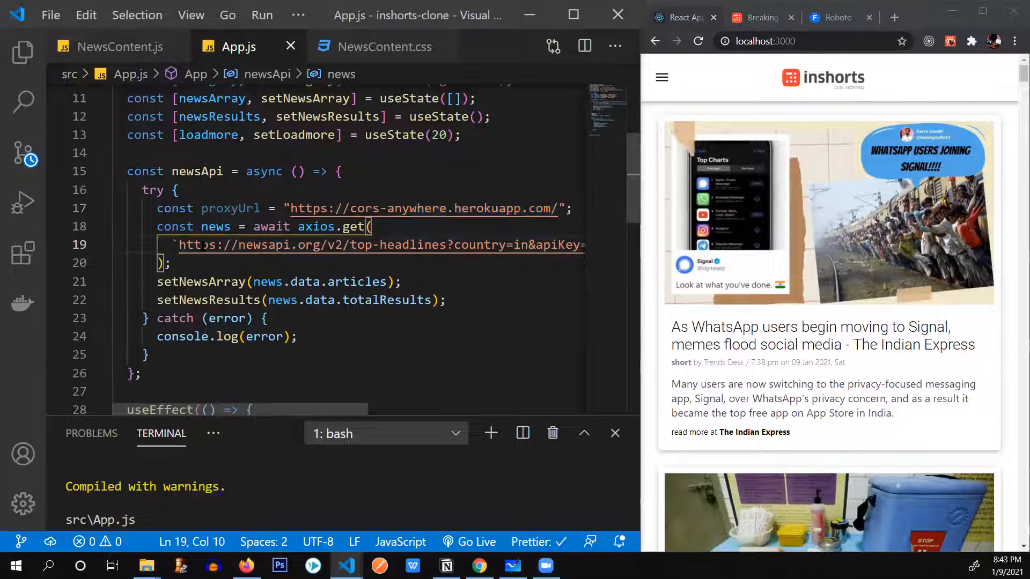
pyautogui.write('${')
pyautogui.press('BackSpace')
pyautogui.press('BackSpace')
pyautogui.press('Right')
pyautogui.press('Right')
pyautogui.press('Right')
pyautogui.press('Right')
pyautogui.write('${}')
pyautogui.press('Left')
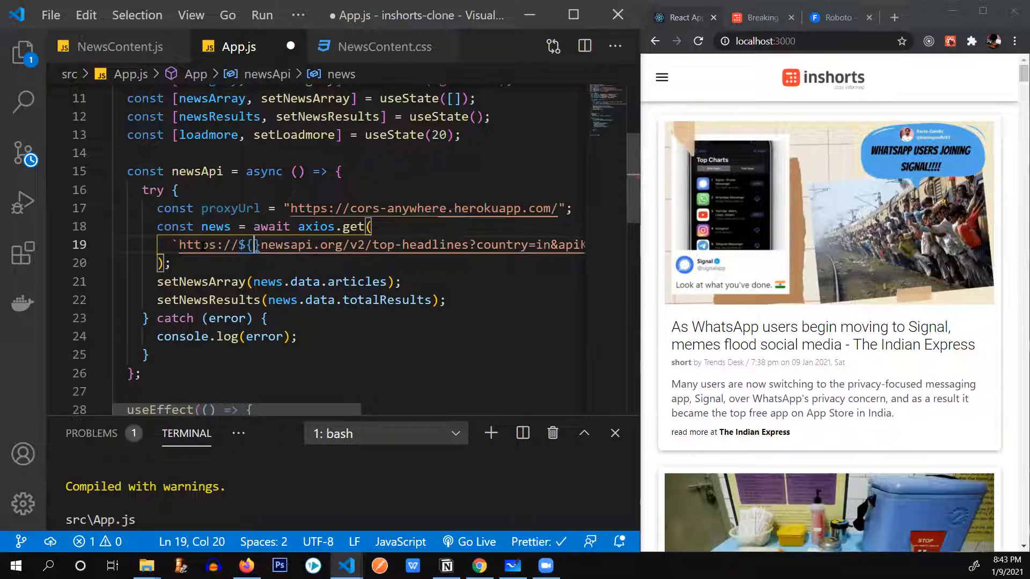
pyautogui.write('proxy')
pyautogui.press('Return')
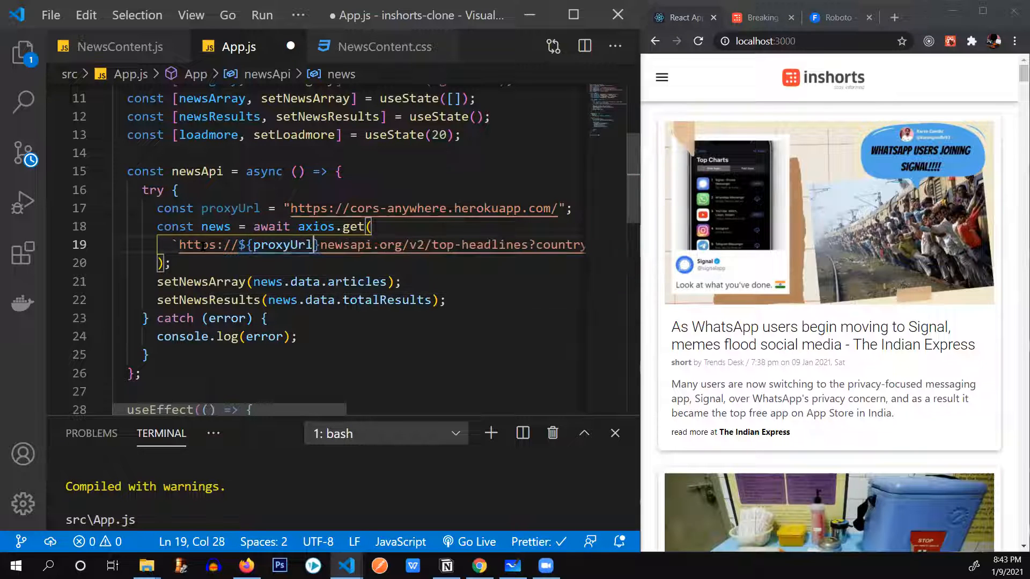
pyautogui.hotkey('ctrl', 's')
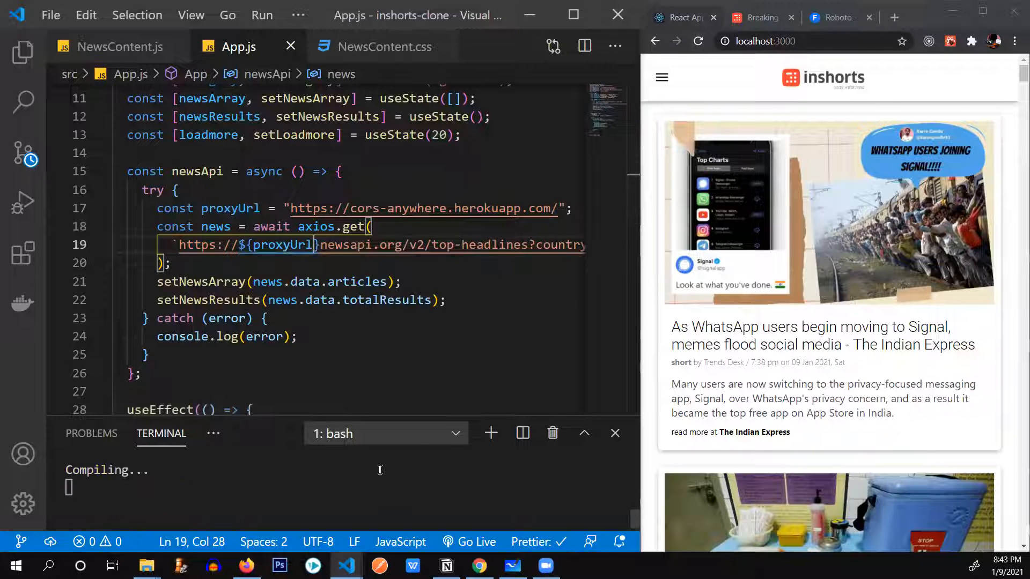
pyautogui.moveTo(370, 420); pyautogui.dragTo(354, 350)
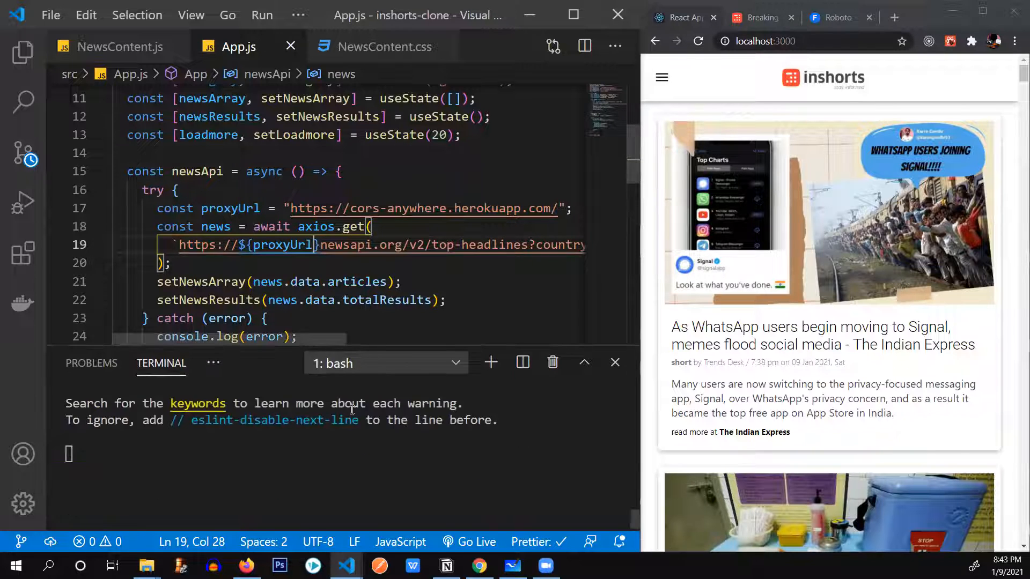
pyautogui.scroll(3, 335, 434)
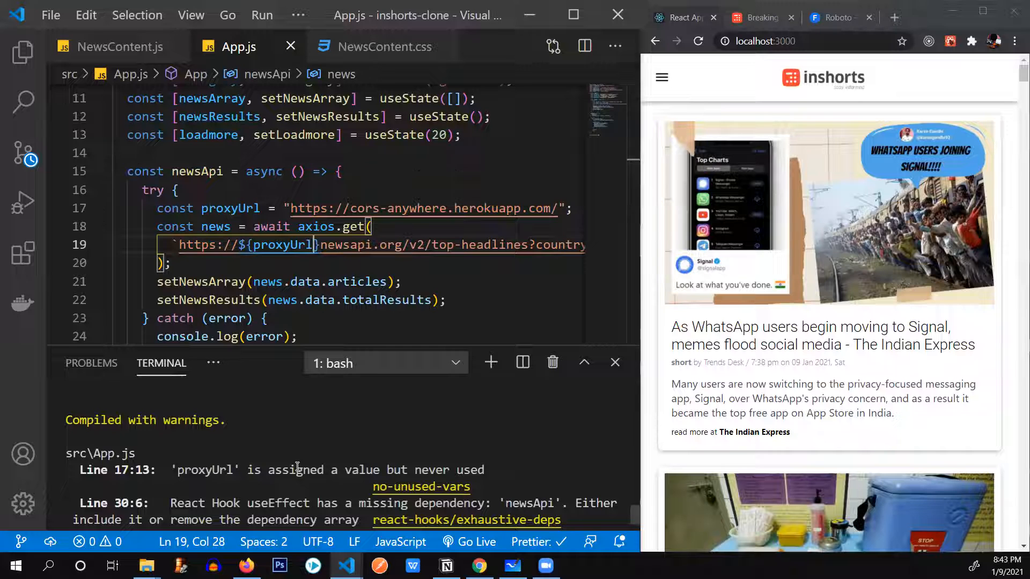
pyautogui.click(298, 226)
pyautogui.hotkey('ctrl', 's')
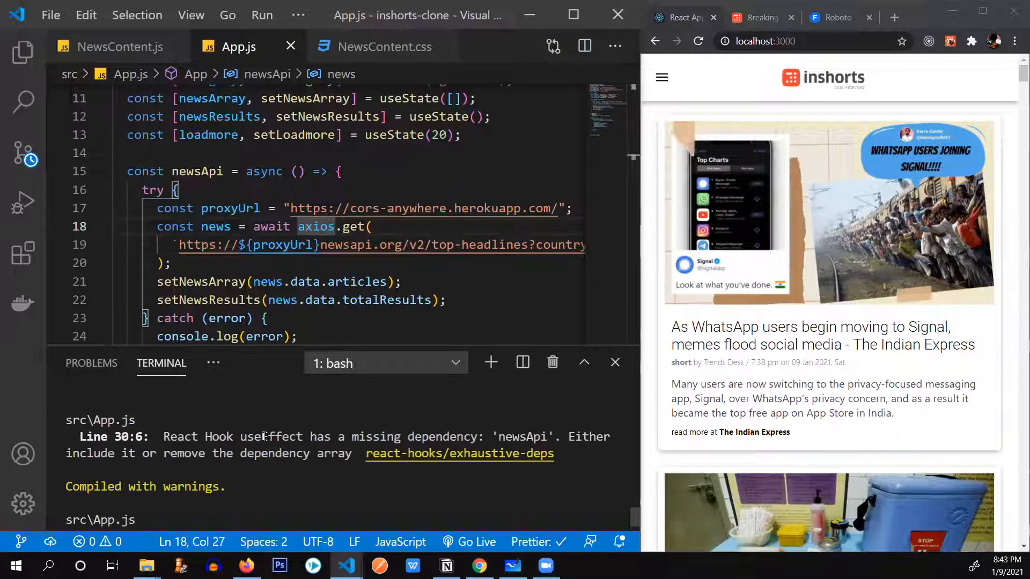
pyautogui.moveTo(163, 419); pyautogui.dragTo(546, 420)
pyautogui.doubleClick(522, 420)
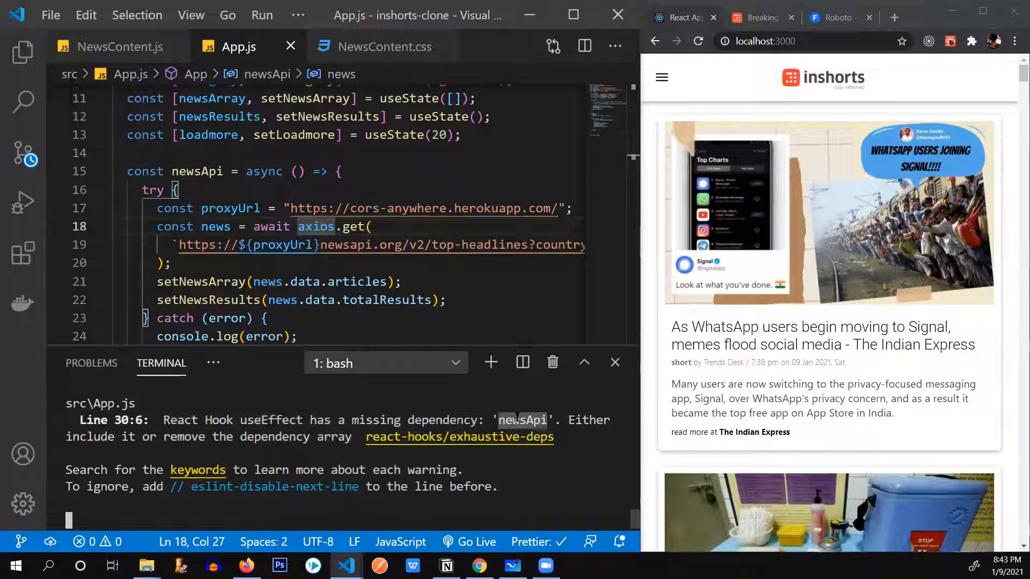
pyautogui.scroll(-4, 332, 223)
pyautogui.scroll(-2, 333, 223)
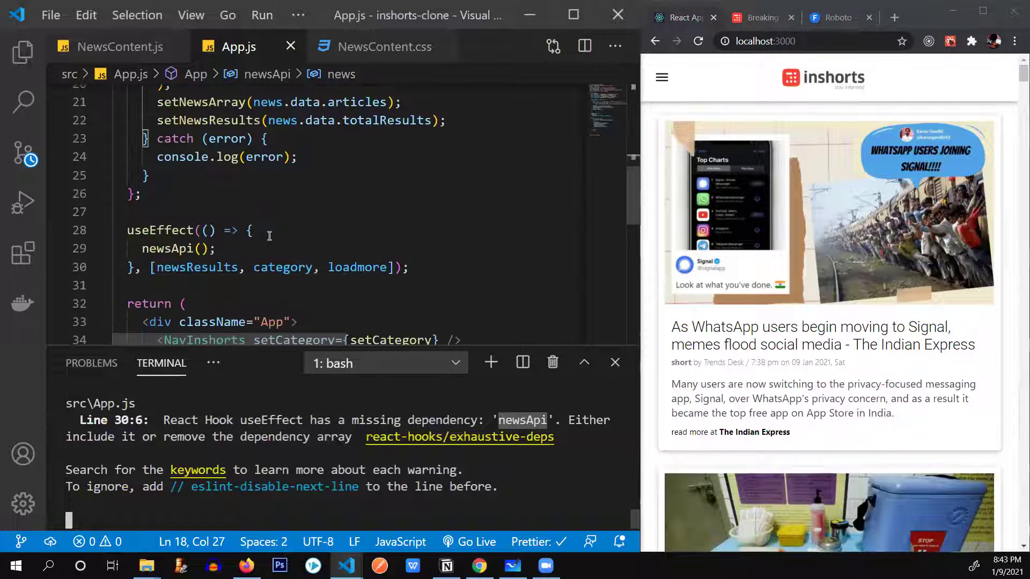
pyautogui.click(185, 252)
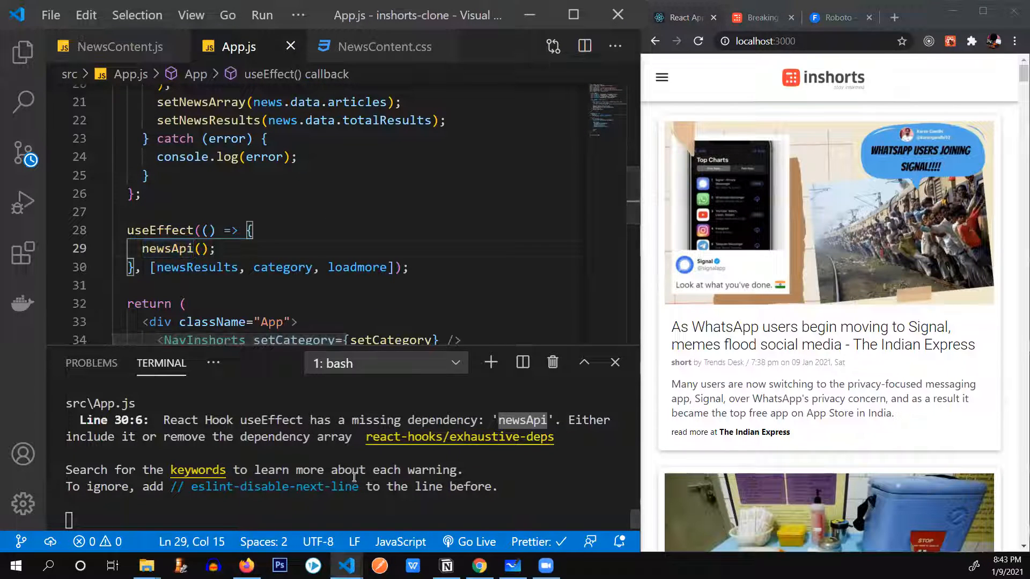
pyautogui.moveTo(356, 486); pyautogui.dragTo(171, 487)
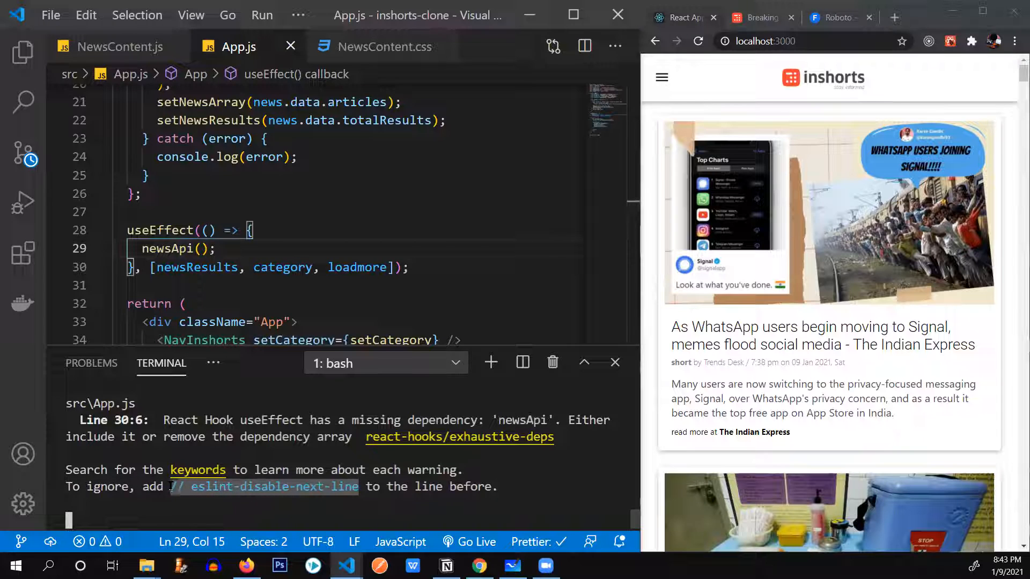
pyautogui.click(258, 244)
pyautogui.write('.')
pyautogui.write('// eslint-disable-next-line')
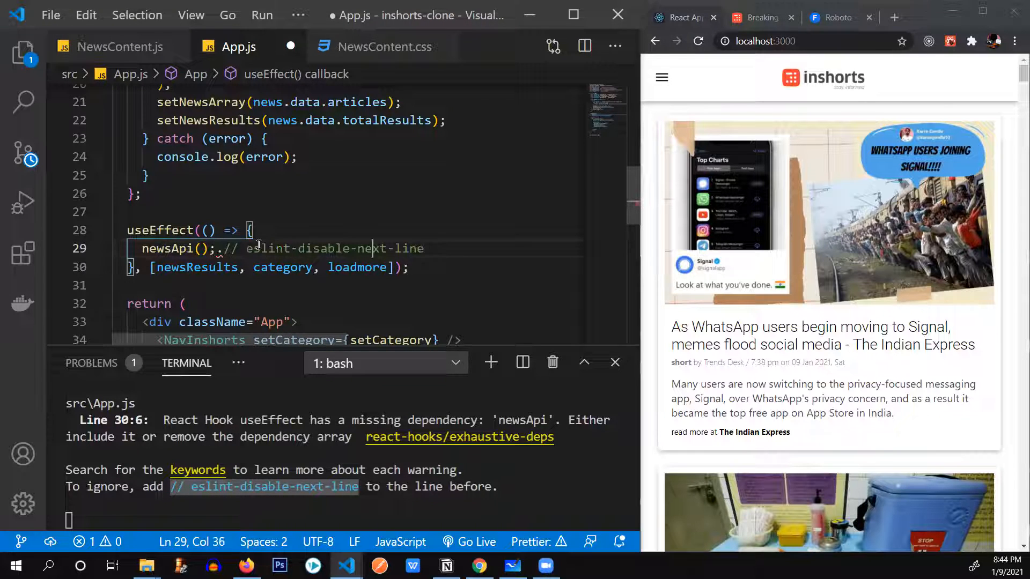
pyautogui.hotkey('ctrl', 'Left')
pyautogui.hotkey('ctrl', 'Left')
pyautogui.hotkey('ctrl', 'Left')
pyautogui.press('Left')
pyautogui.press('Left')
pyautogui.press('BackSpace')
pyautogui.press('Return')
pyautogui.hotkey('ctrl', 's')
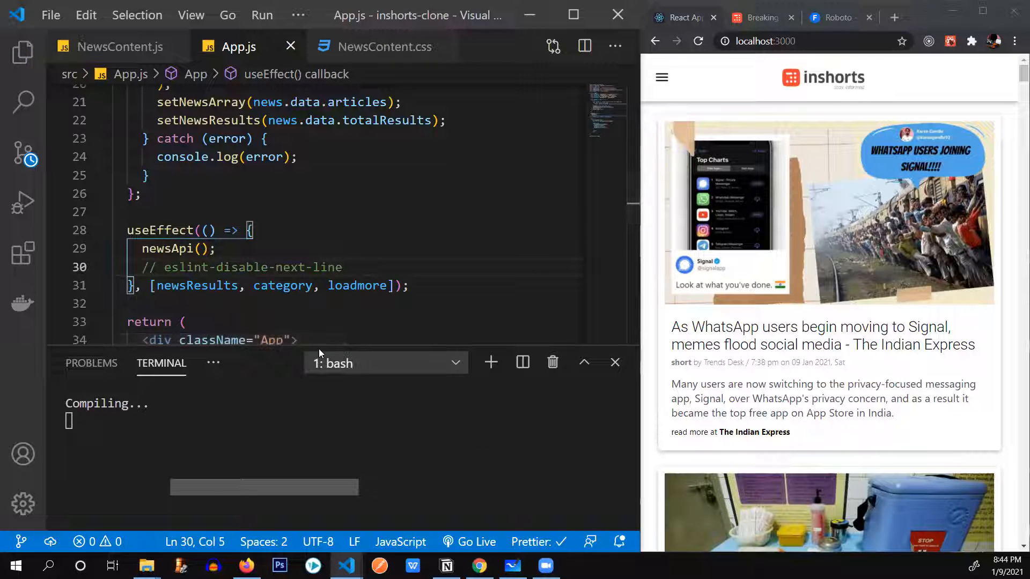
pyautogui.moveTo(319, 348)
pyautogui.mouseDown()
pyautogui.moveTo(318, 250)
pyautogui.moveTo(319, 264)
pyautogui.mouseUp()
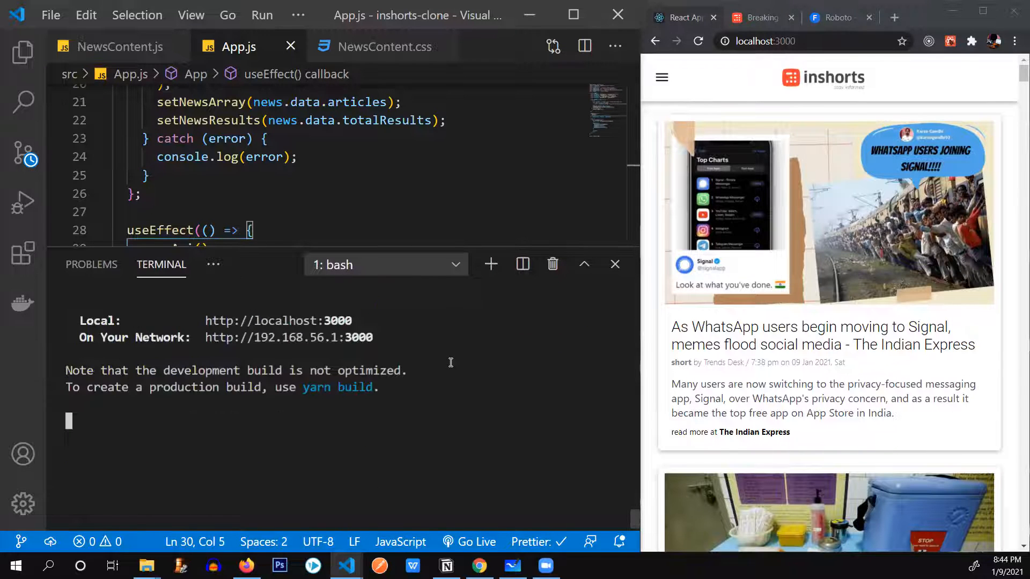
pyautogui.scroll(3, 448, 363)
pyautogui.scroll(-3, 447, 363)
pyautogui.scroll(3, 447, 363)
pyautogui.scroll(-3, 450, 358)
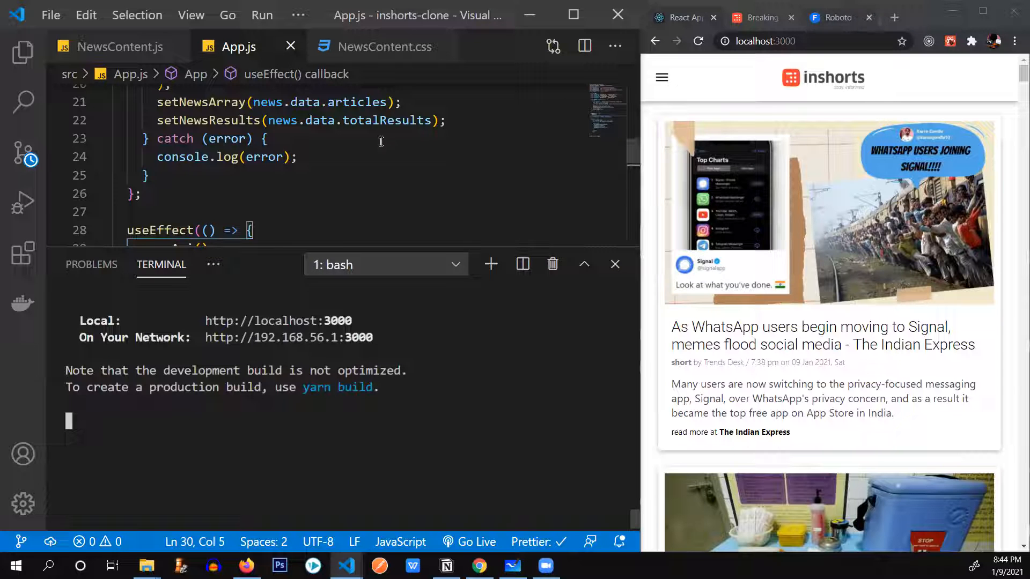
pyautogui.scroll(2, 379, 136)
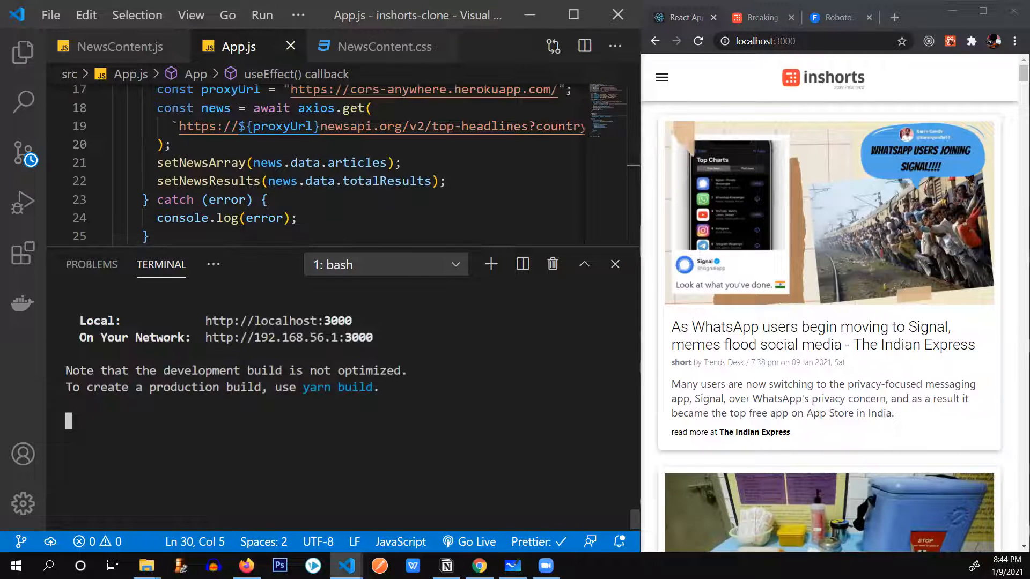
# Bring up Firefox's Netlify tab and log in to the Netlify account.
pyautogui.click(246, 566)
pyautogui.click(72, 11)
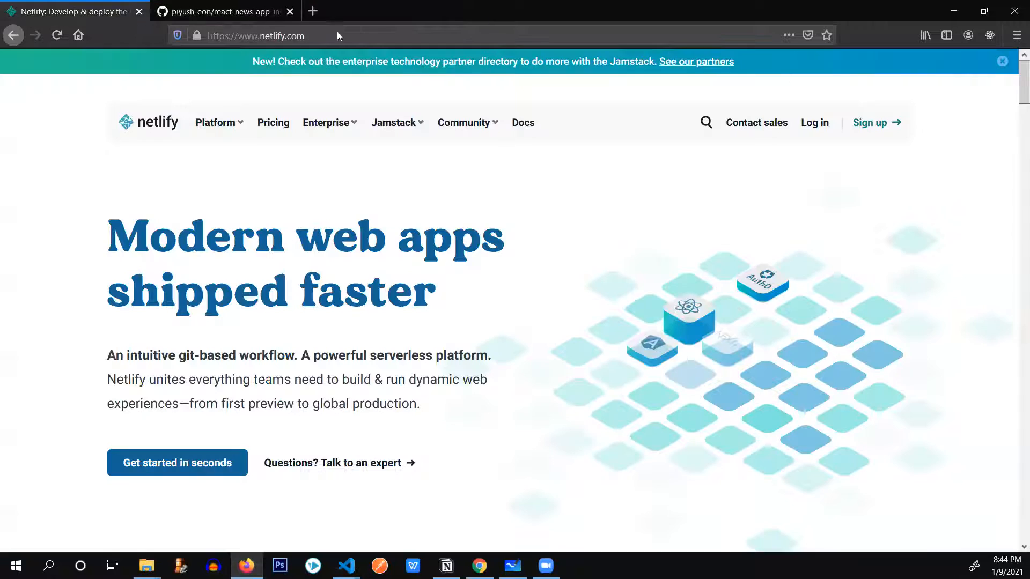
pyautogui.click(815, 122)
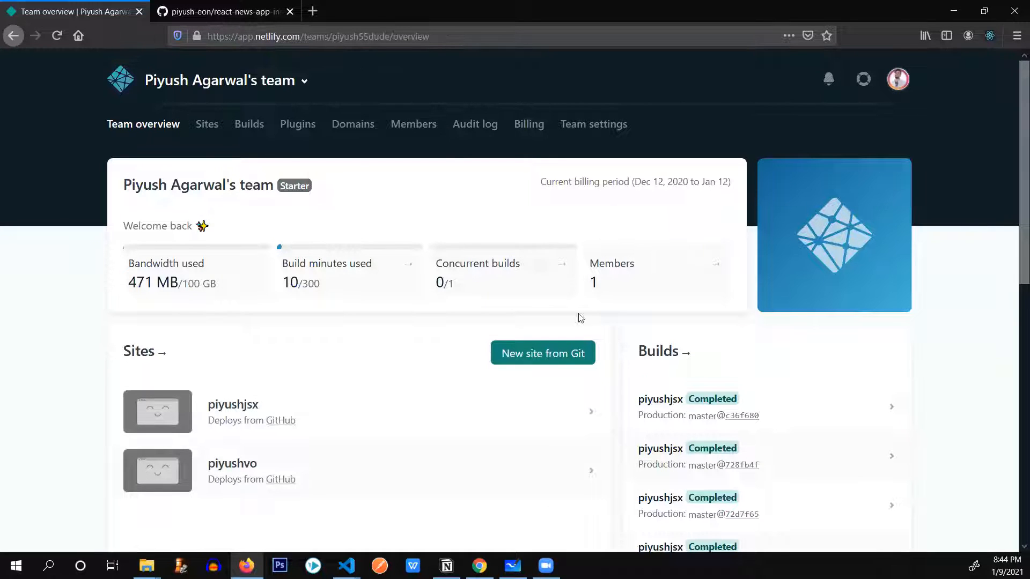
# Start a New site from Git with GitHub and pick the react-news-app-inshorts-clone repository.
pyautogui.click(547, 353)
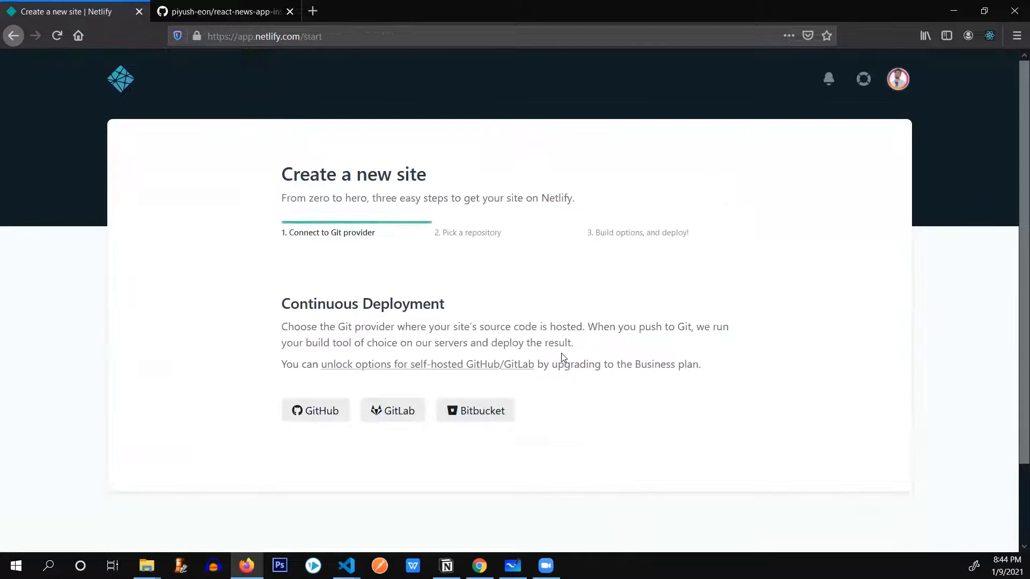
pyautogui.click(334, 413)
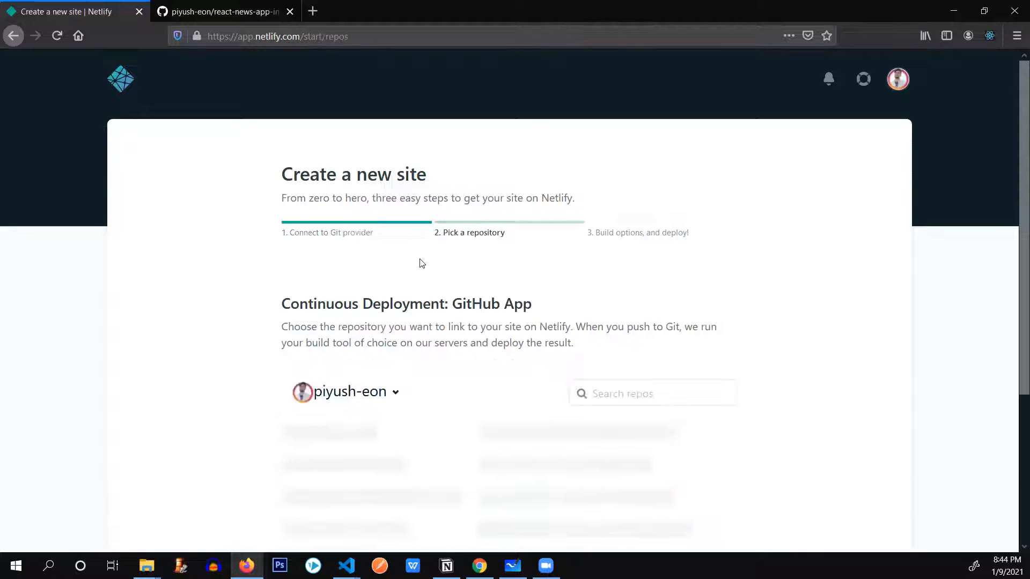
pyautogui.scroll(-1, 419, 263)
pyautogui.scroll(-1, 419, 263)
pyautogui.scroll(-3, 419, 270)
pyautogui.click(436, 273)
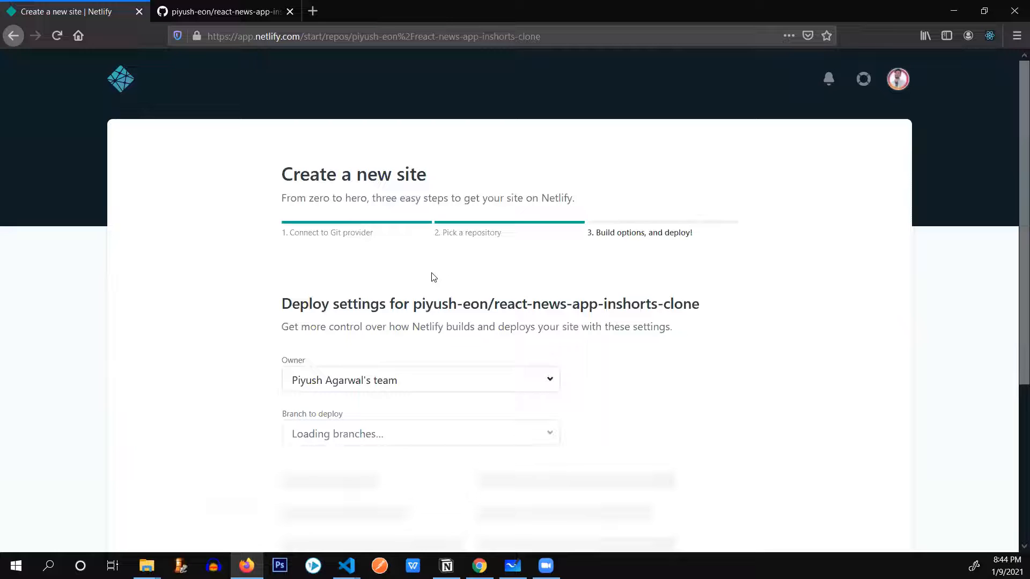
pyautogui.scroll(-2, 431, 276)
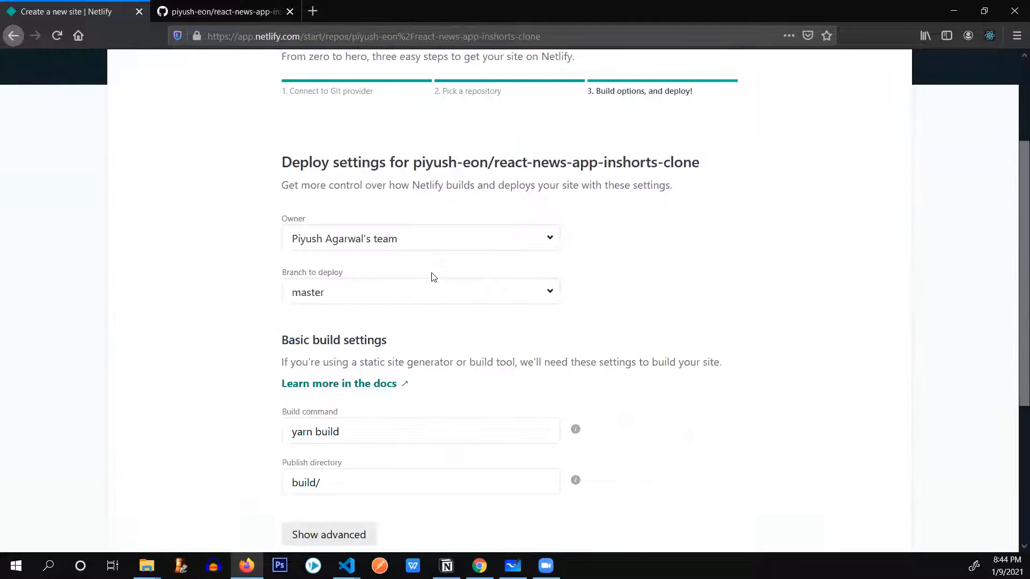
pyautogui.scroll(1, 406, 277)
# Back out to the team overview and restart New site from Git with the react-news-app-inshorts-clone repo.
pyautogui.hotkey('alt', 'Left')
pyautogui.hotkey('alt', 'Left')
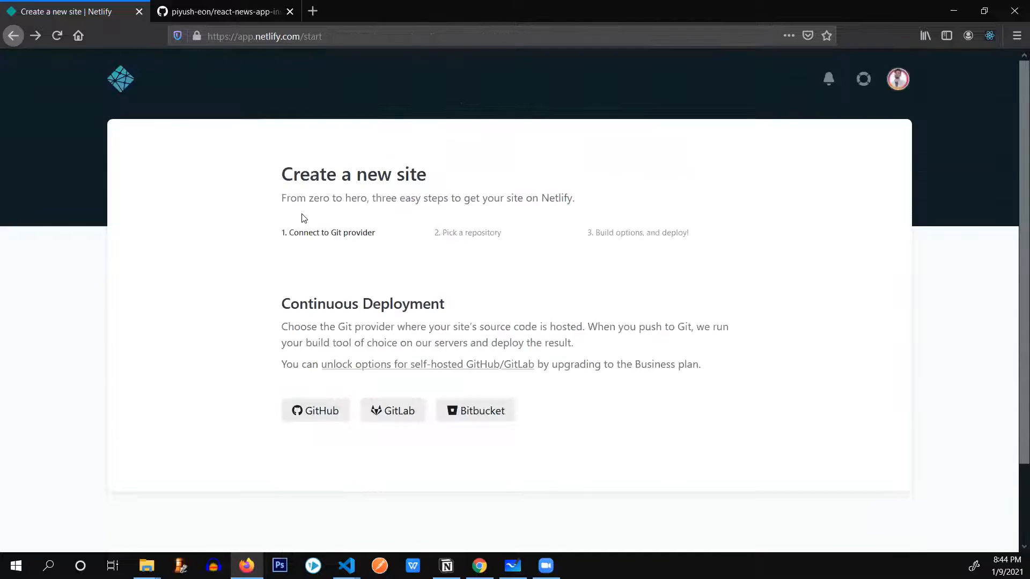
pyautogui.hotkey('alt', 'Left')
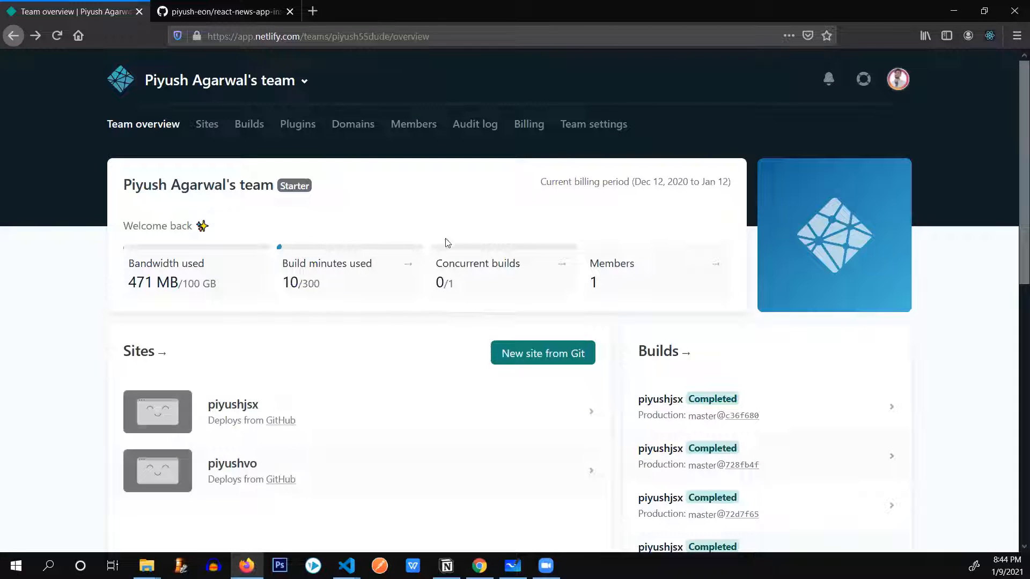
pyautogui.click(521, 353)
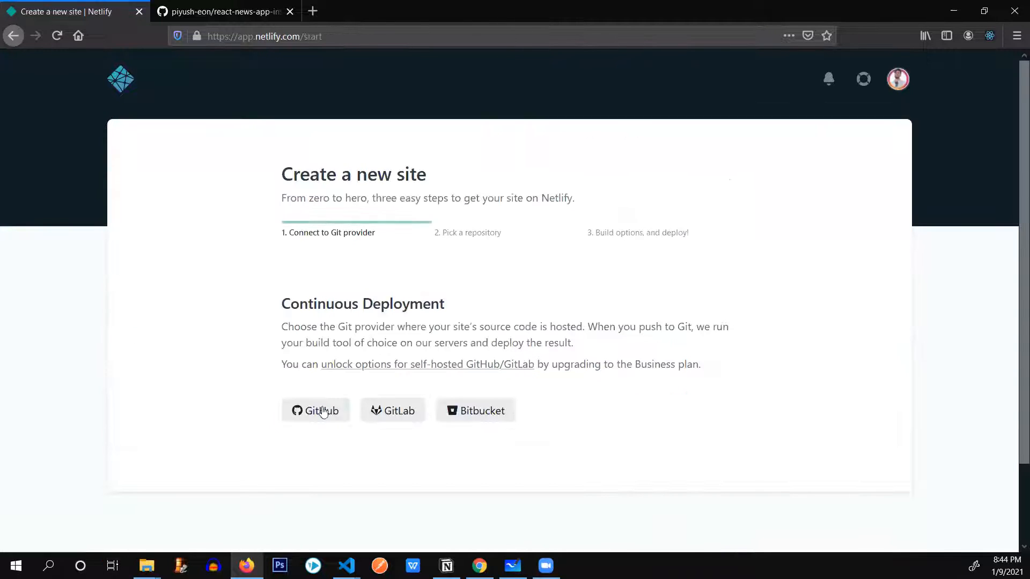
pyautogui.click(316, 411)
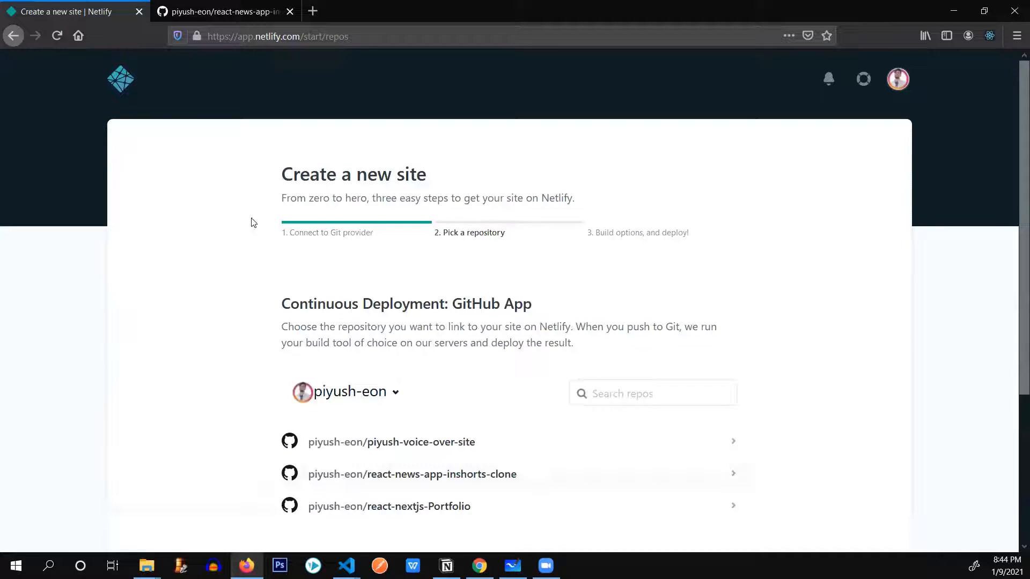
pyautogui.scroll(-3, 282, 212)
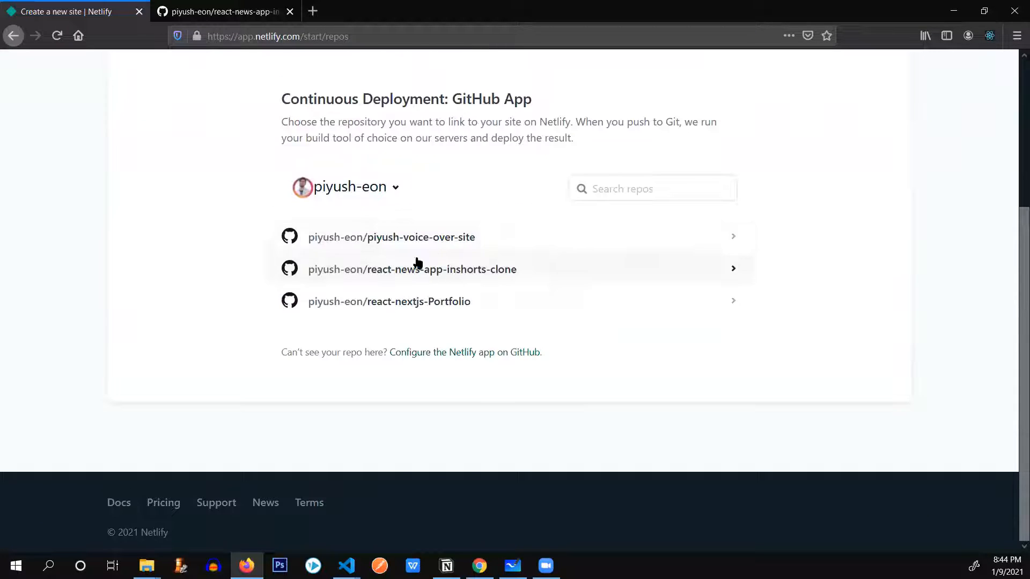
pyautogui.click(481, 269)
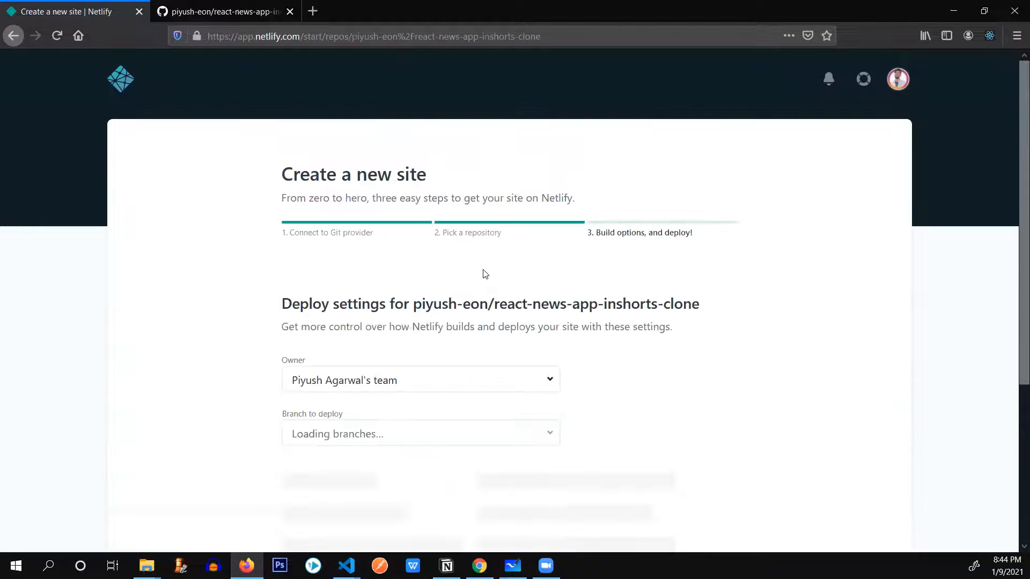
pyautogui.scroll(-3, 483, 274)
pyautogui.scroll(-2, 483, 274)
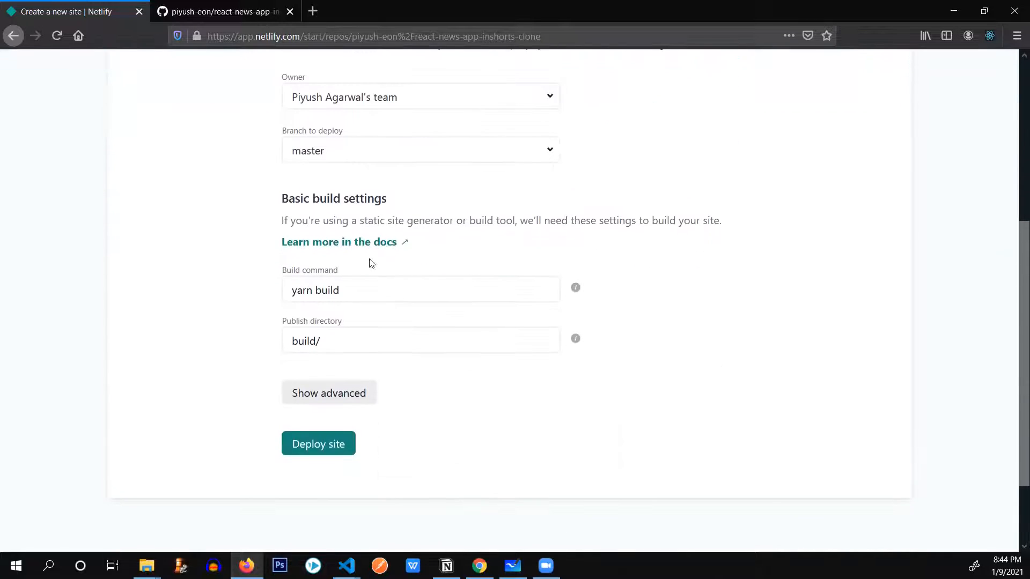
# Verify the yarn build command and build/ publish directory, leaving them unchanged, and show advanced settings.
pyautogui.moveTo(361, 291); pyautogui.dragTo(287, 290)
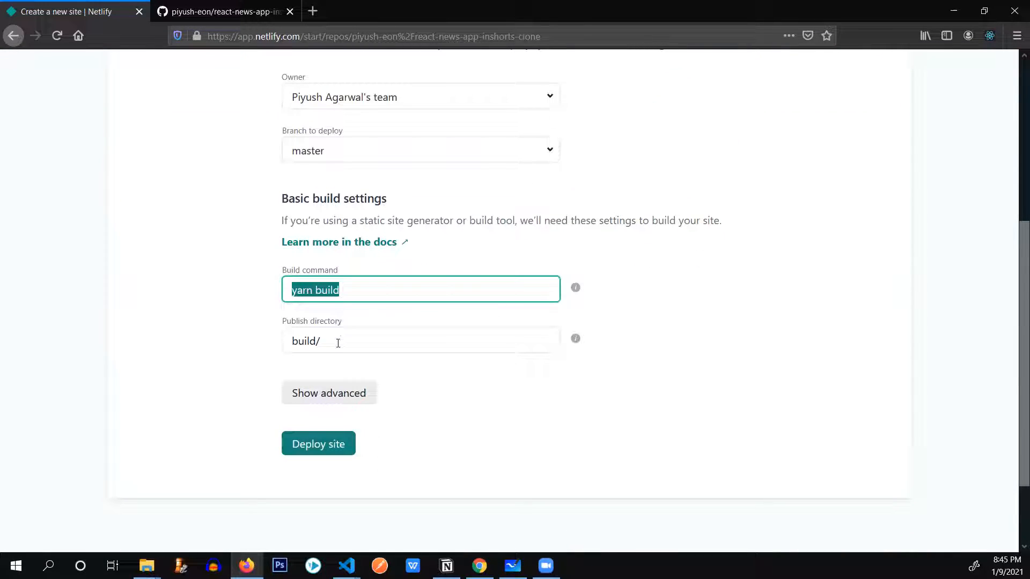
pyautogui.moveTo(338, 341); pyautogui.dragTo(280, 347)
pyautogui.doubleClick(304, 289)
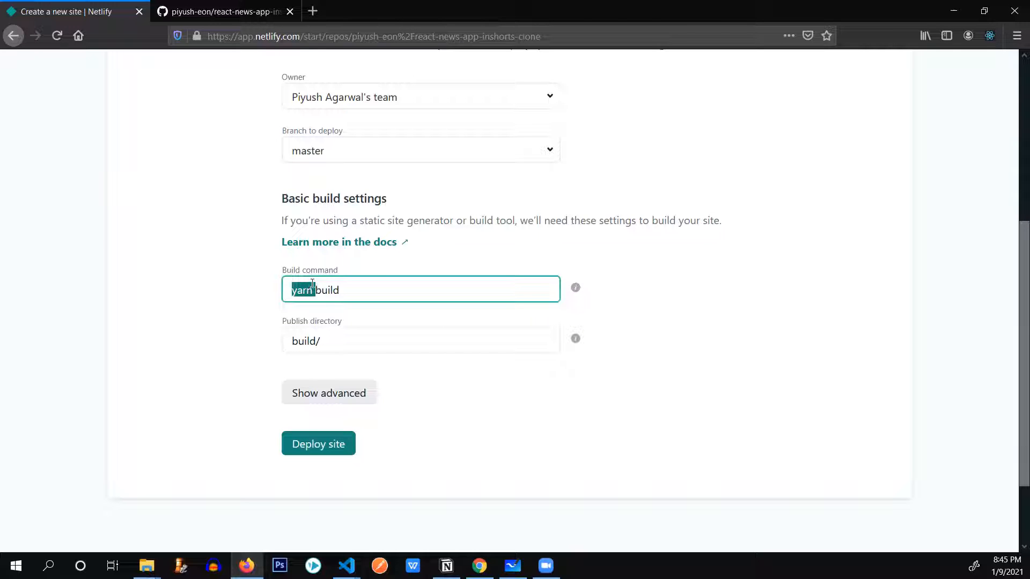
pyautogui.moveTo(344, 290); pyautogui.dragTo(282, 292)
pyautogui.moveTo(322, 344); pyautogui.dragTo(283, 338)
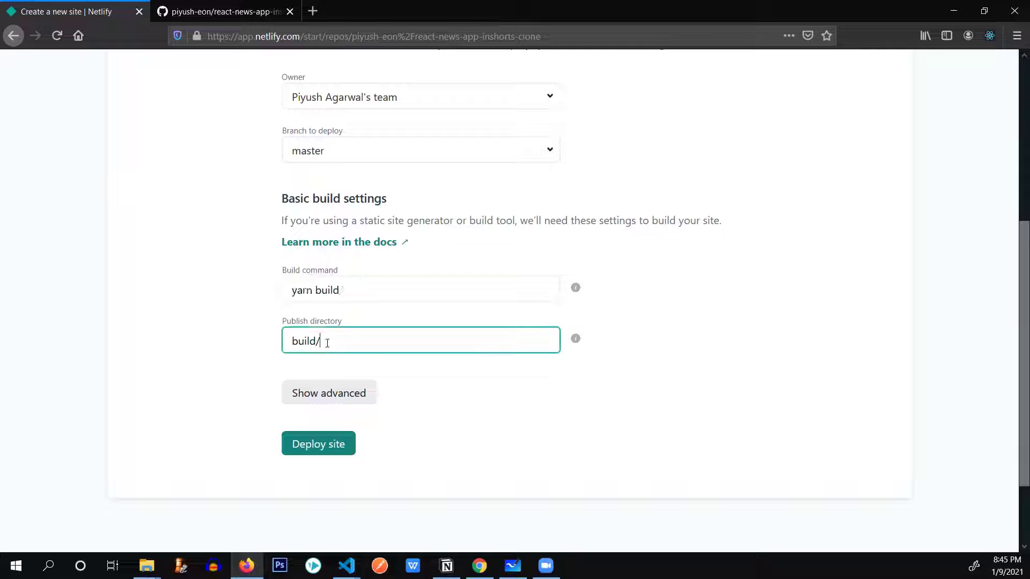
pyautogui.click(271, 330)
pyautogui.scroll(2, 435, 273)
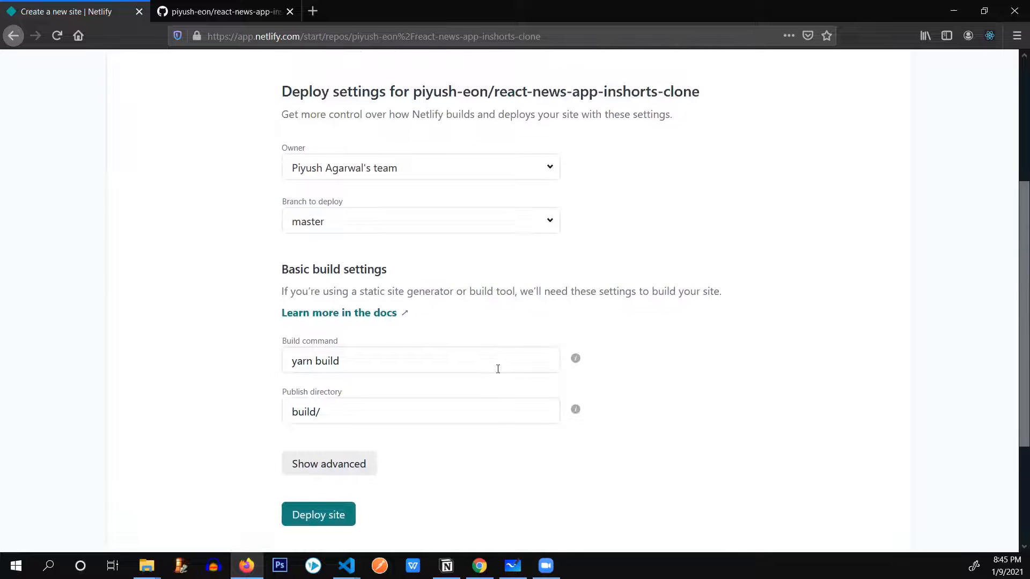
pyautogui.click(328, 463)
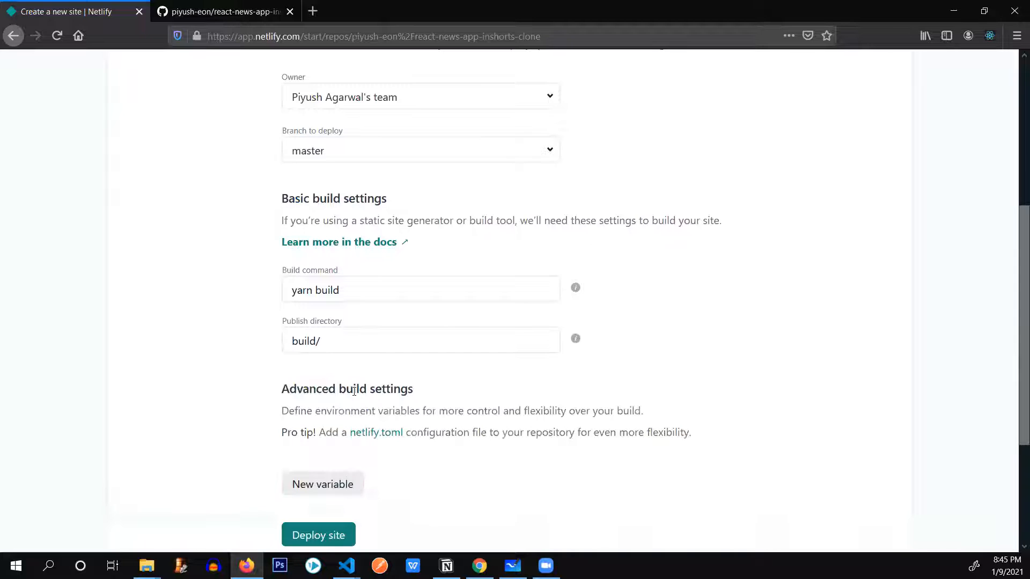
pyautogui.scroll(-2, 354, 393)
# Deploy the site and follow the production deploy log until the site is live.
pyautogui.click(342, 393)
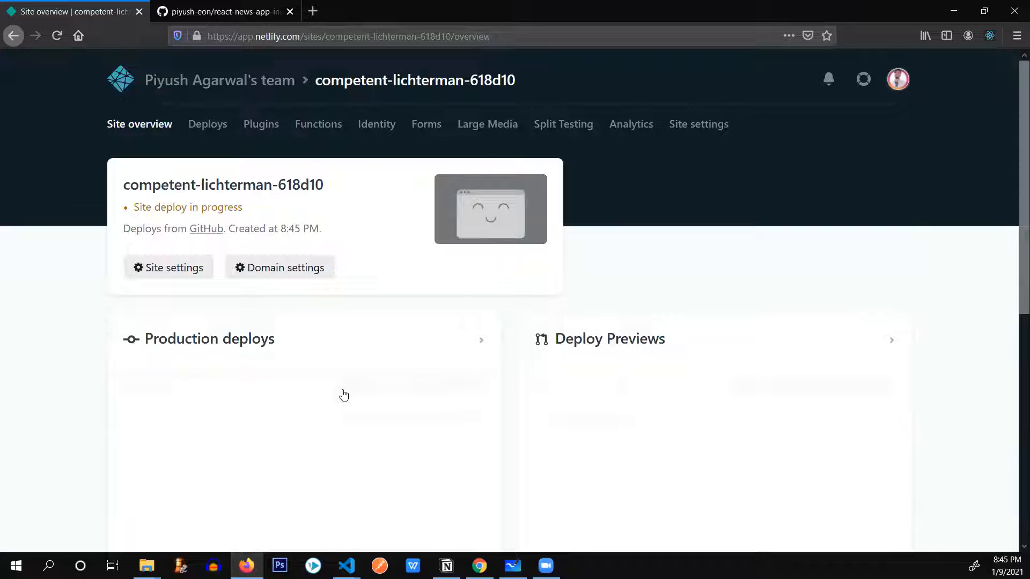
pyautogui.scroll(-1, 343, 394)
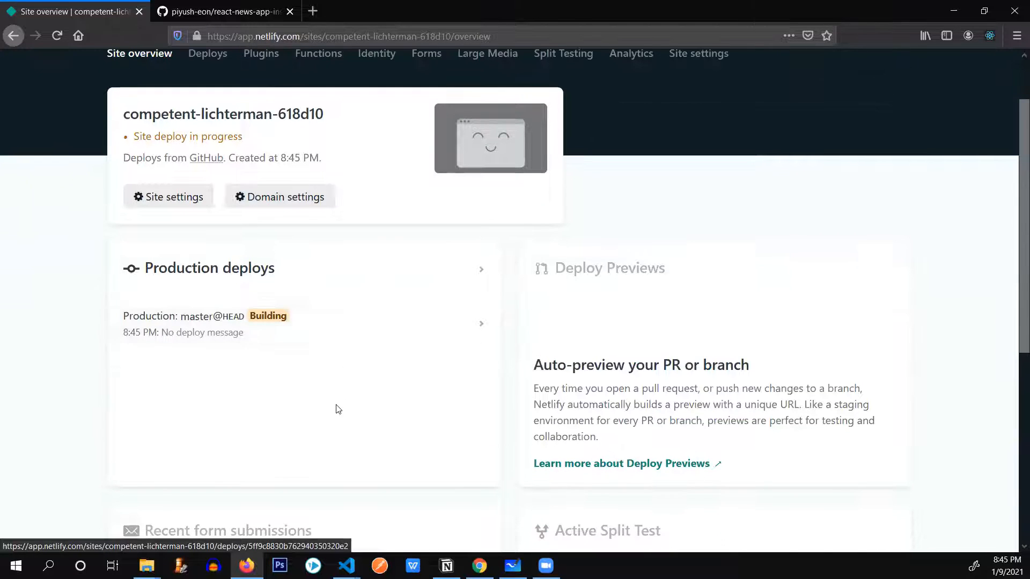
pyautogui.click(280, 332)
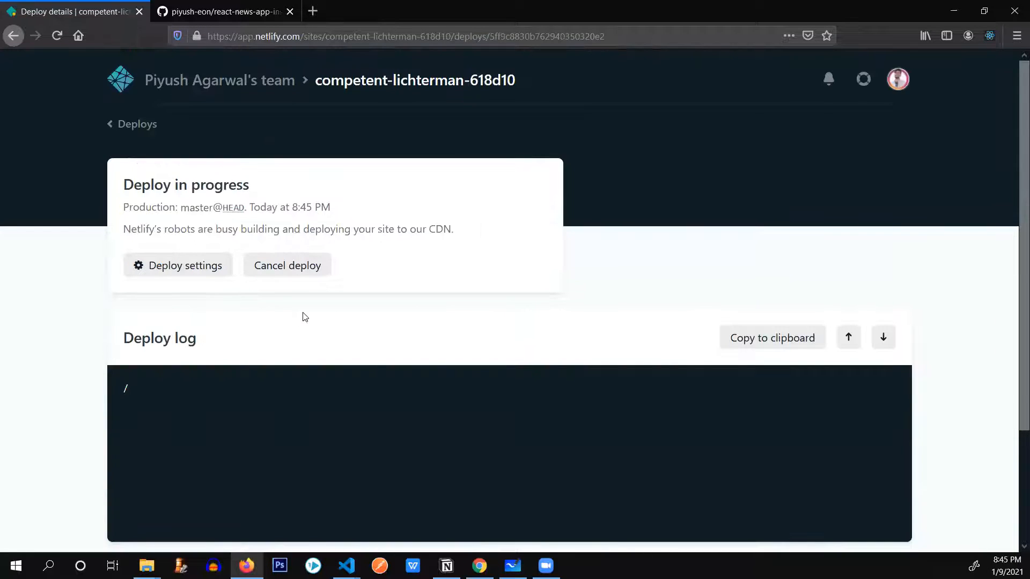
pyautogui.scroll(-1, 304, 317)
pyautogui.scroll(-1, 305, 316)
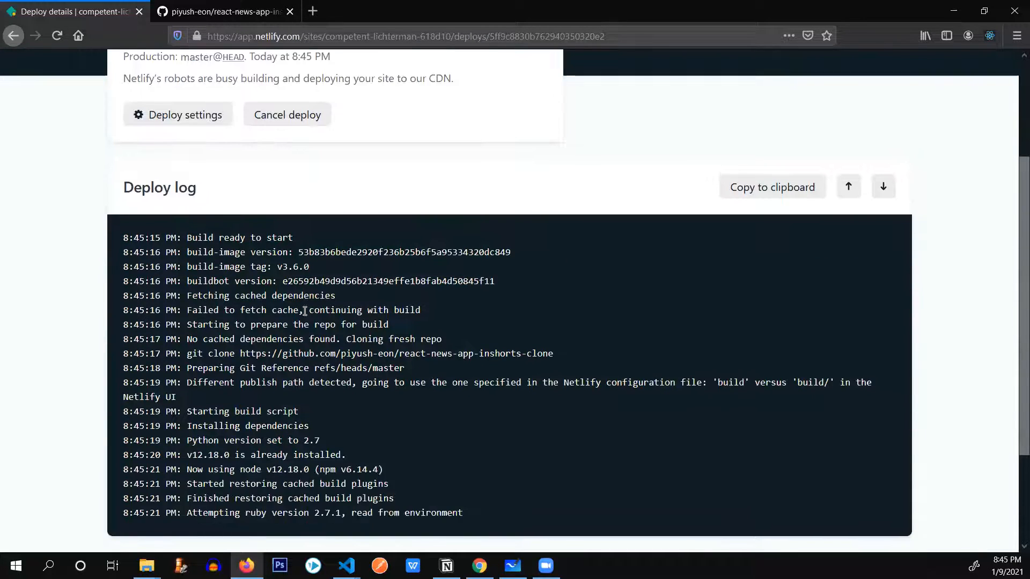
pyautogui.scroll(-2, 304, 312)
pyautogui.scroll(-2, 304, 312)
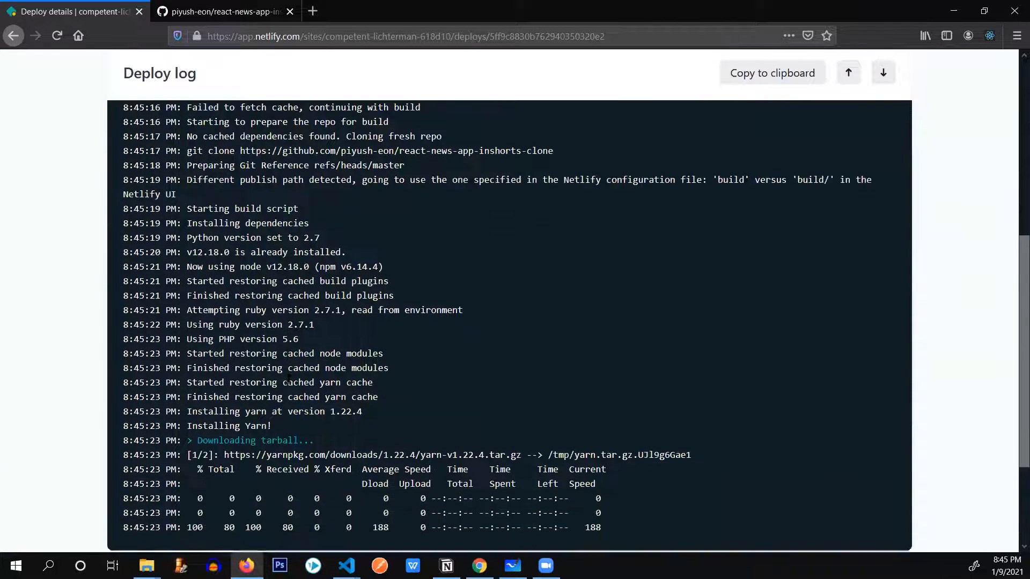
pyautogui.scroll(-3, 288, 378)
pyautogui.scroll(-3, 321, 356)
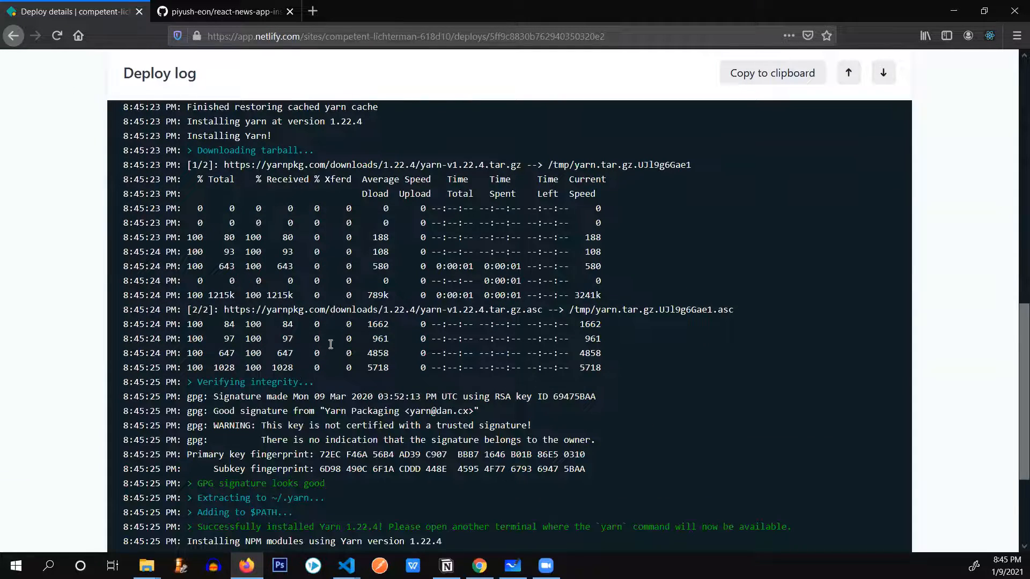
pyautogui.scroll(-2, 332, 344)
pyautogui.scroll(-1, 337, 326)
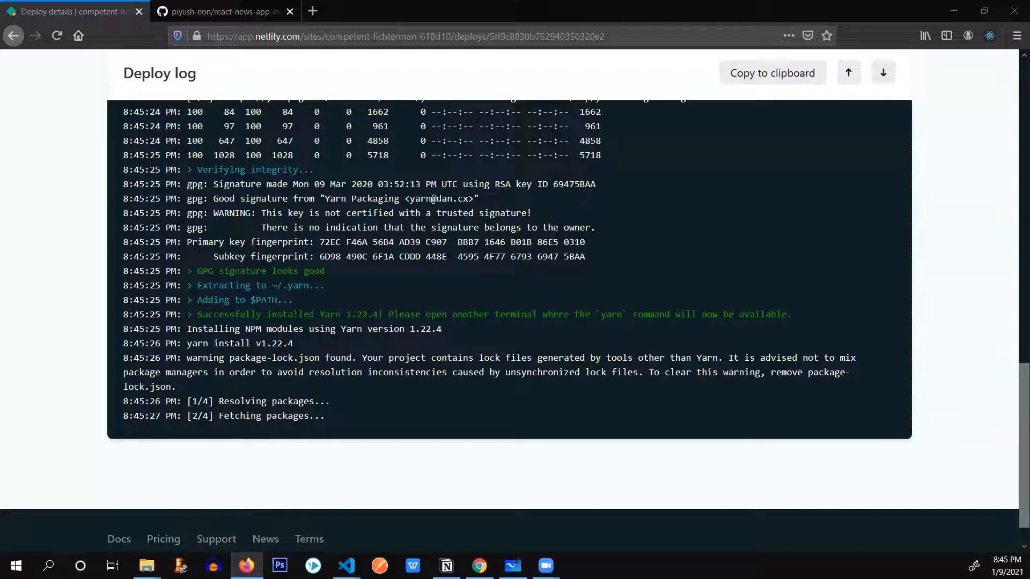
pyautogui.scroll(-3, 446, 384)
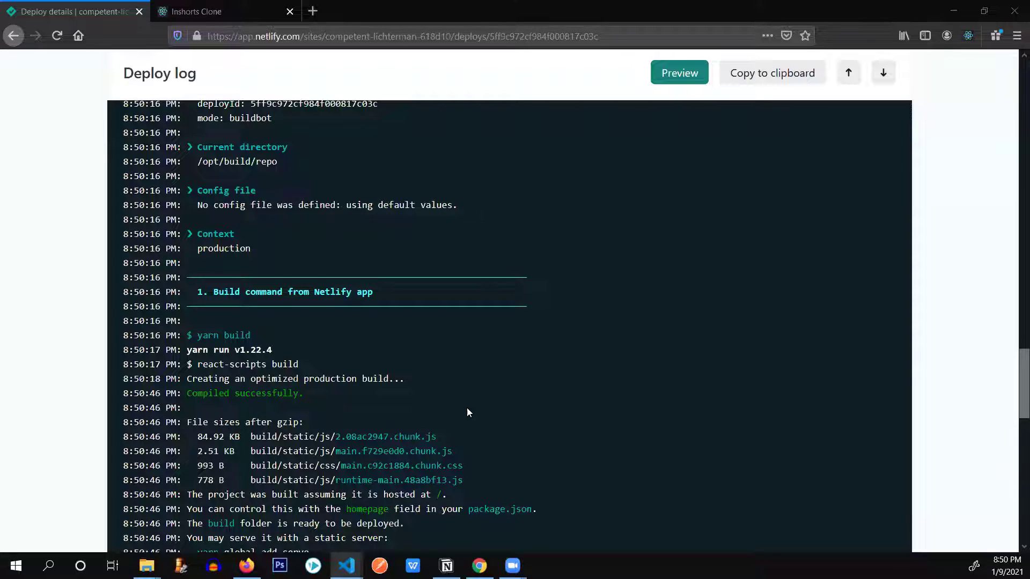
pyautogui.scroll(-5, 467, 412)
pyautogui.scroll(-5, 467, 413)
pyautogui.scroll(-5, 467, 413)
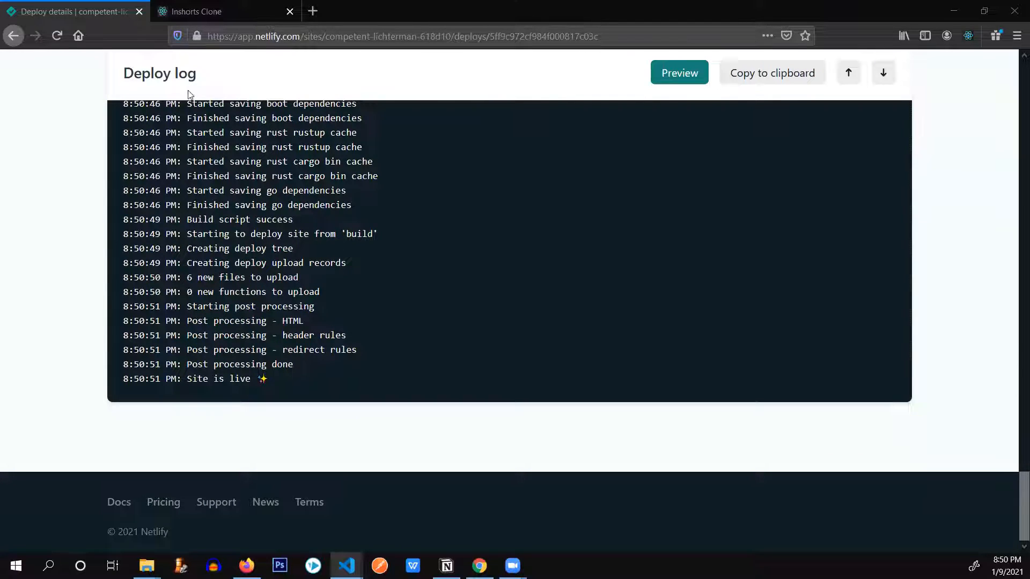
# Return to the competent-lichterman-618d10 site overview and open its Domain settings.
pyautogui.click(14, 35)
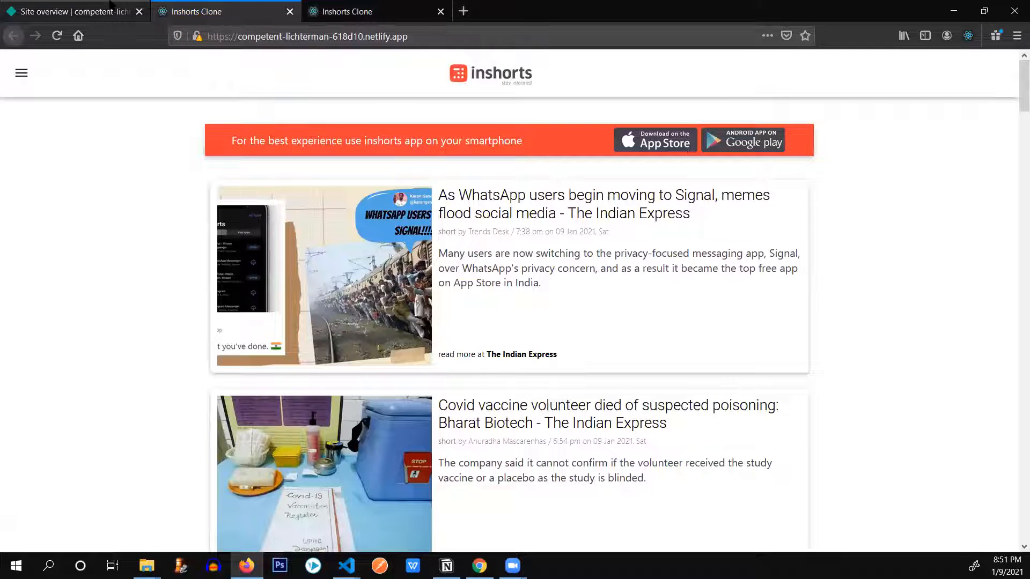
pyautogui.click(72, 11)
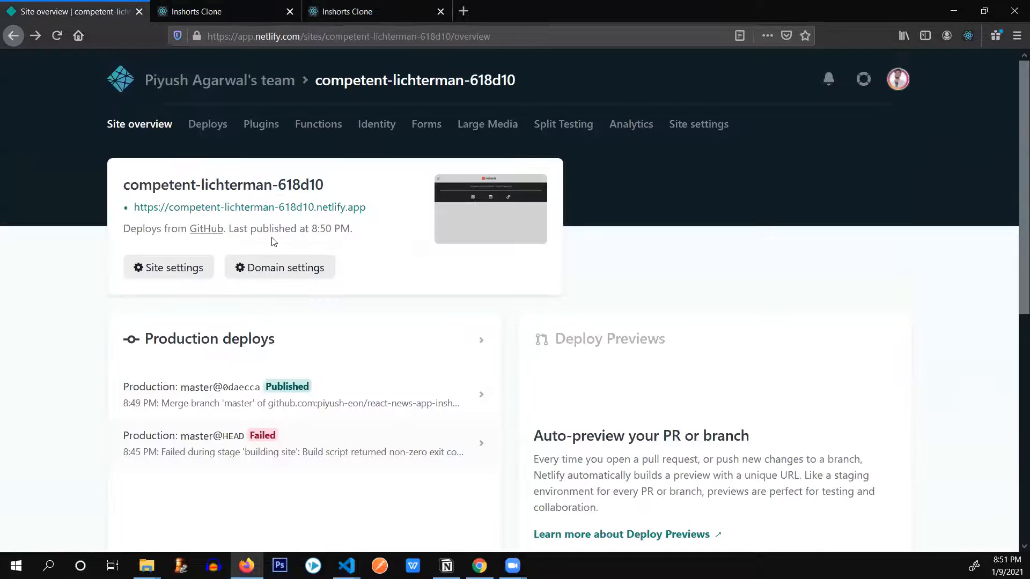
pyautogui.click(280, 265)
pyautogui.scroll(-4, 414, 321)
pyautogui.scroll(-4, 443, 325)
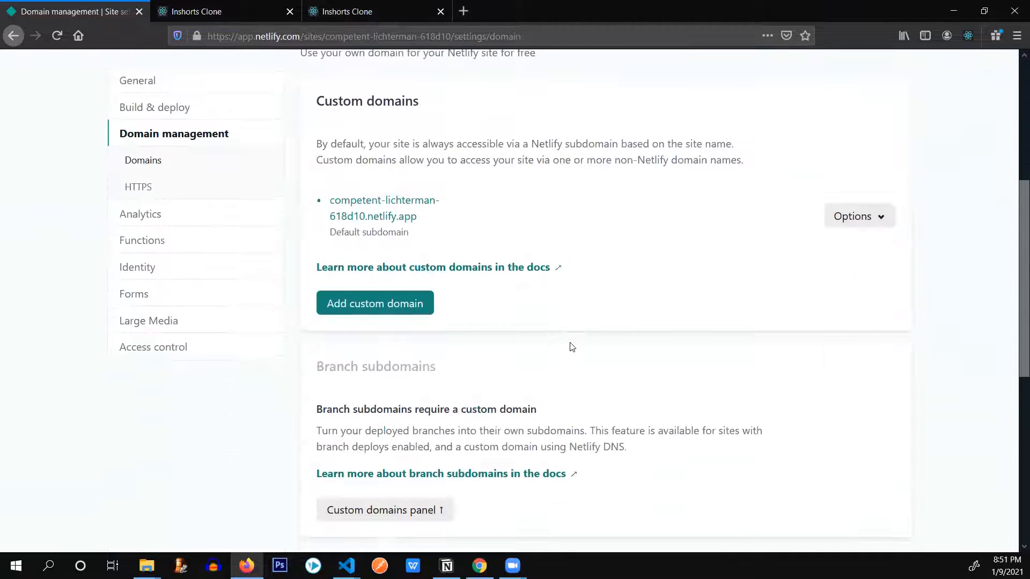
pyautogui.scroll(-4, 447, 328)
pyautogui.scroll(-3, 448, 329)
pyautogui.scroll(-3, 448, 330)
pyautogui.scroll(6, 467, 317)
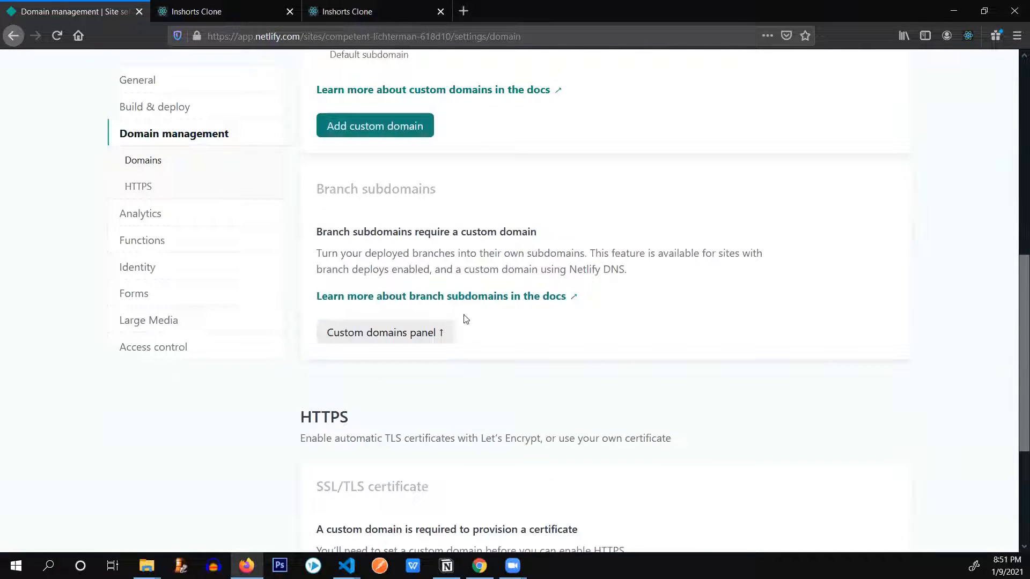
pyautogui.scroll(2, 438, 266)
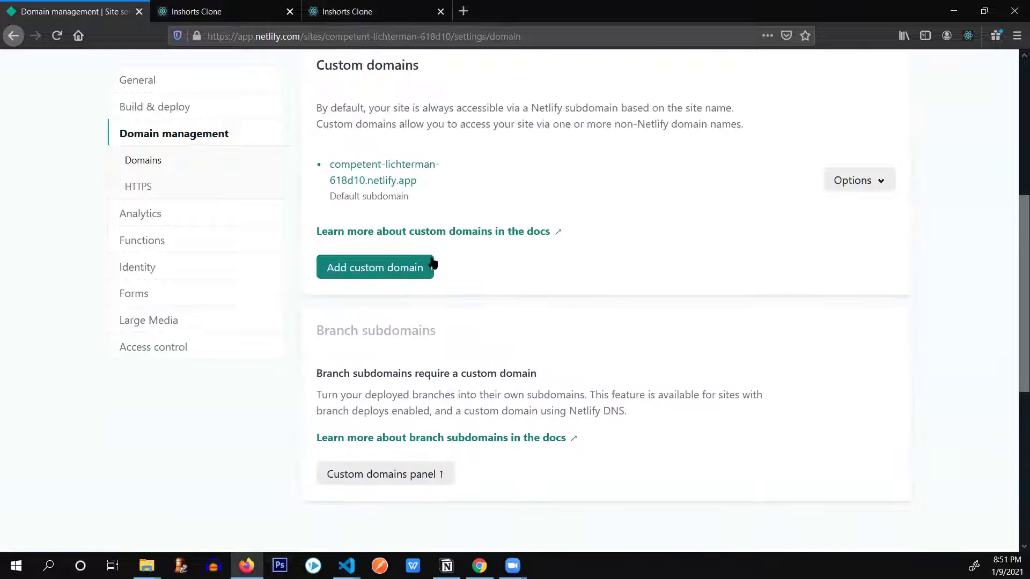
# Rename the site to react-inshorts-clone after inshorts-clone is taken, then return to the previous page.
pyautogui.click(854, 181)
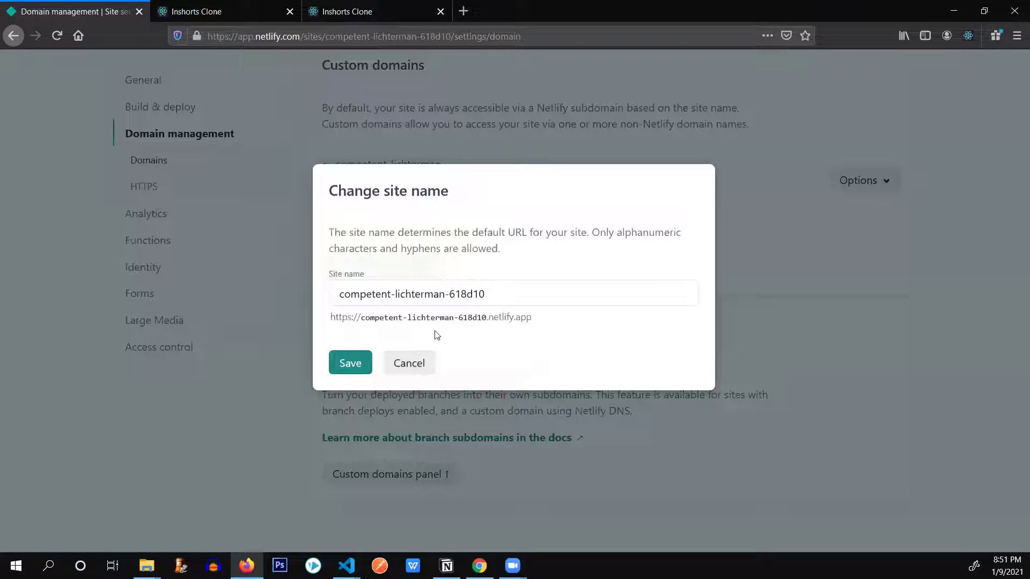
pyautogui.click(437, 322)
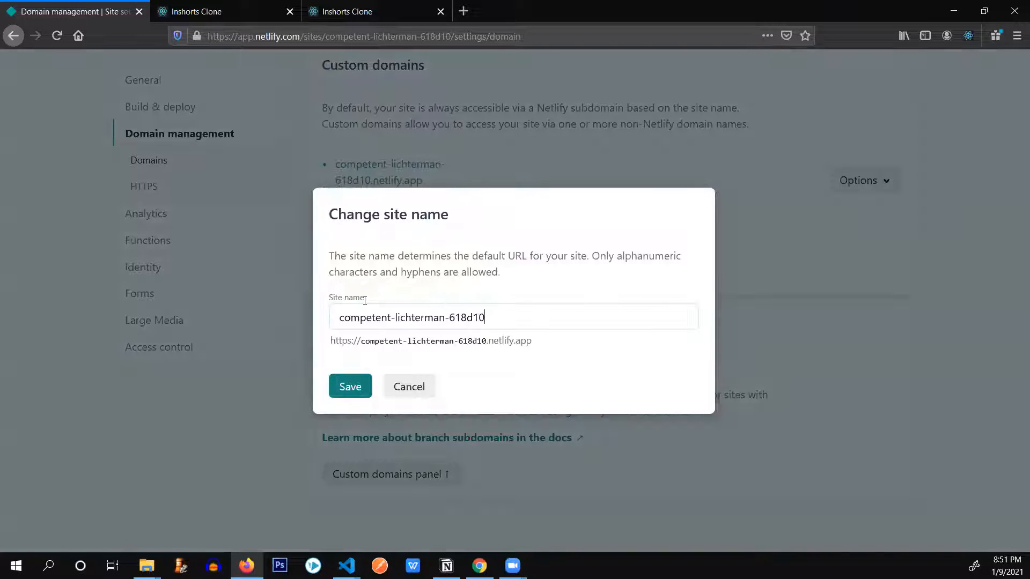
pyautogui.hotkey('ctrl', 'a')
pyautogui.write('inshorts-clone')
pyautogui.press('Return')
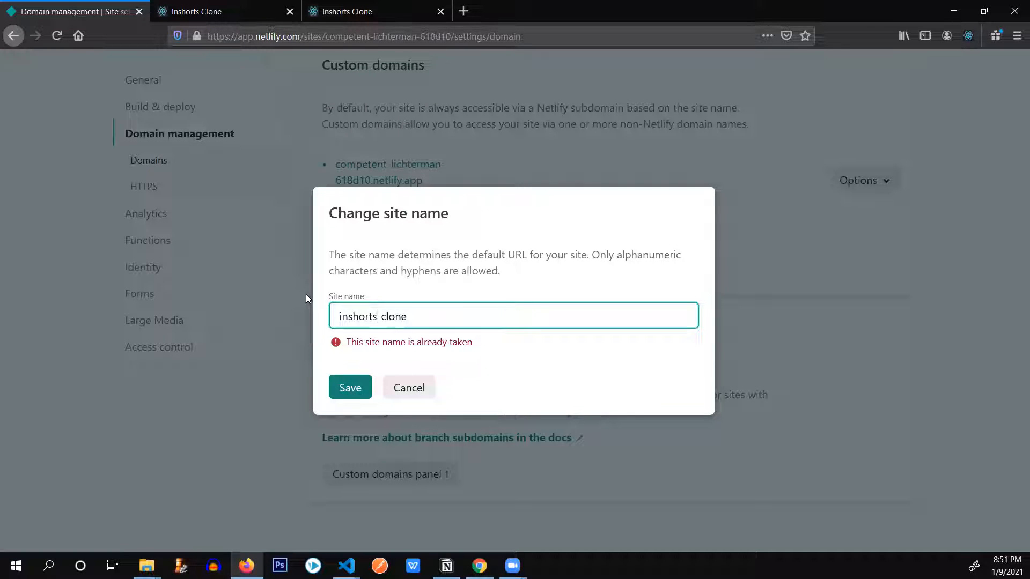
pyautogui.write('react-')
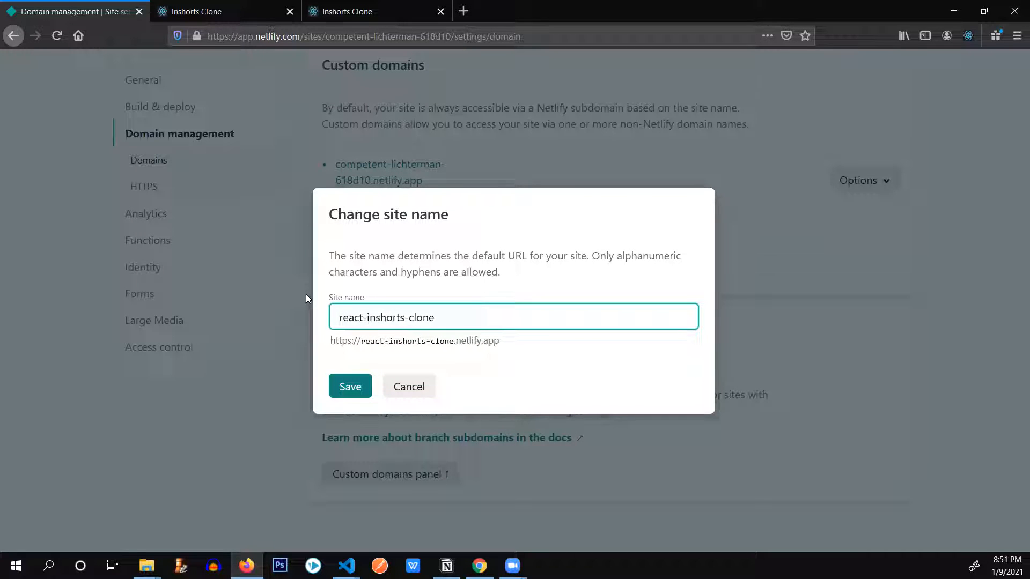
pyautogui.press('Return')
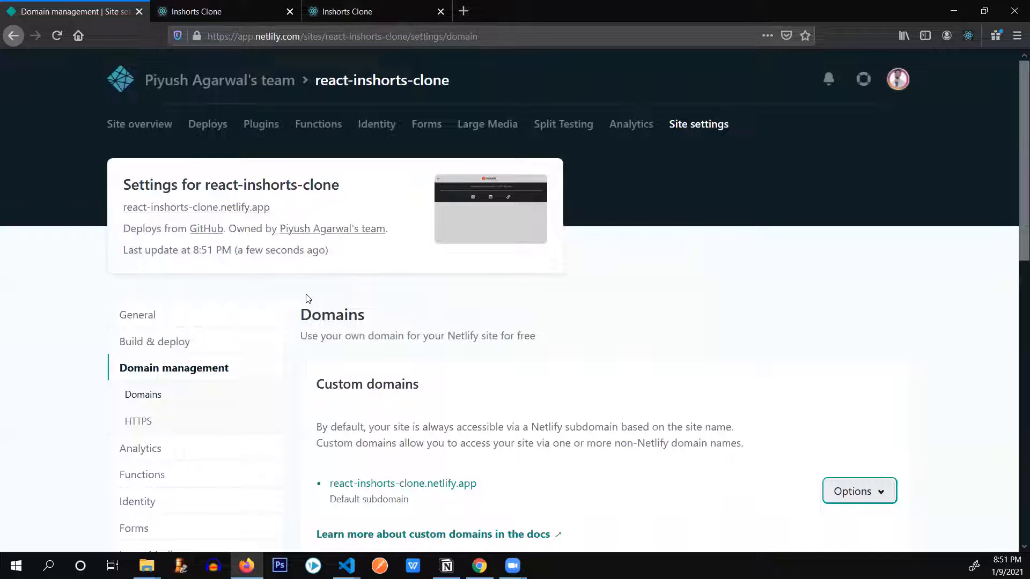
pyautogui.click(13, 36)
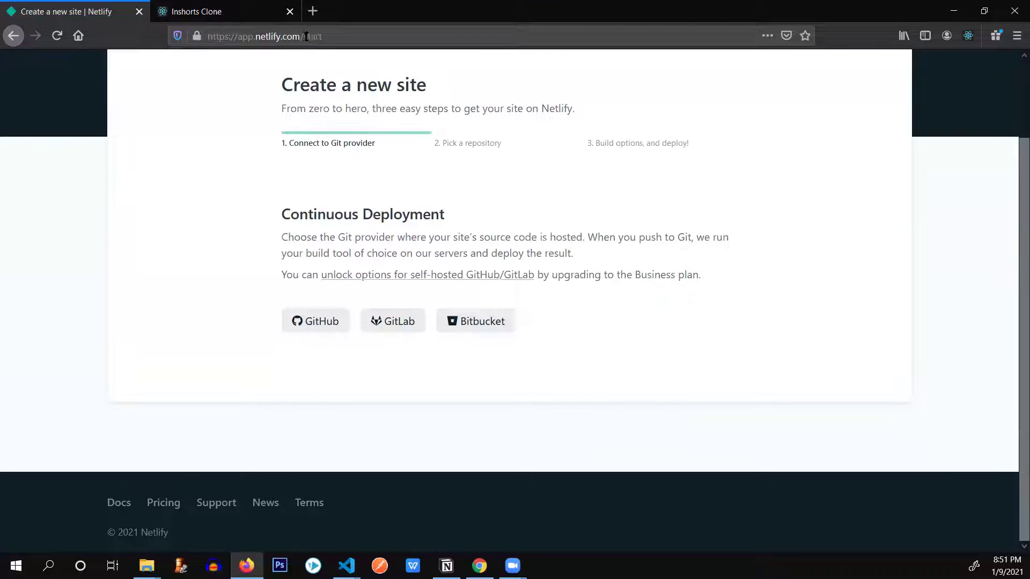
# Load the app.netlify.com team dashboard and open the react-inshorts-clone site overview.
pyautogui.click(307, 37)
pyautogui.moveTo(302, 36); pyautogui.dragTo(322, 35)
pyautogui.press('BackSpace')
pyautogui.press('Return')
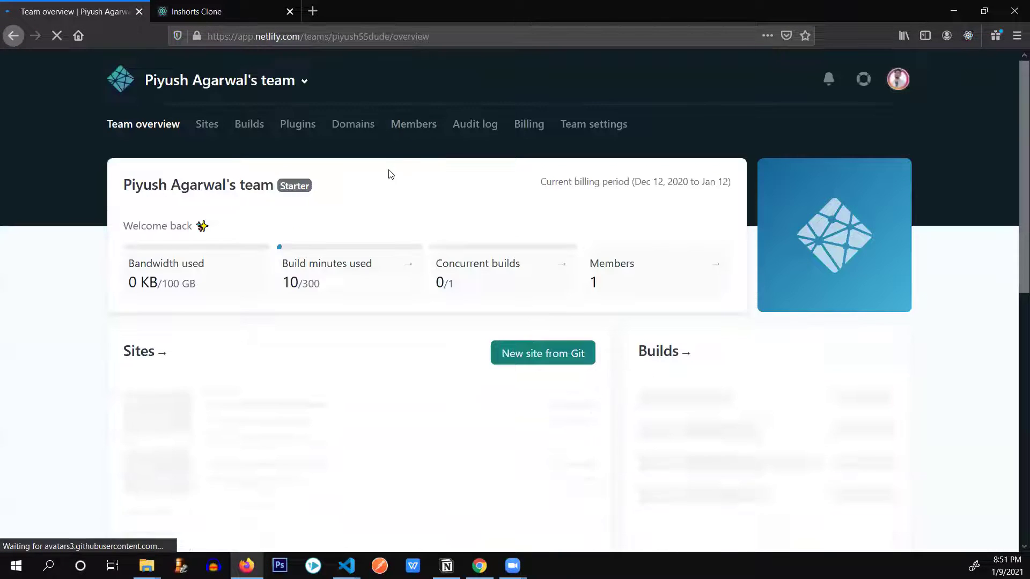
pyautogui.scroll(-2, 326, 243)
pyautogui.click(326, 266)
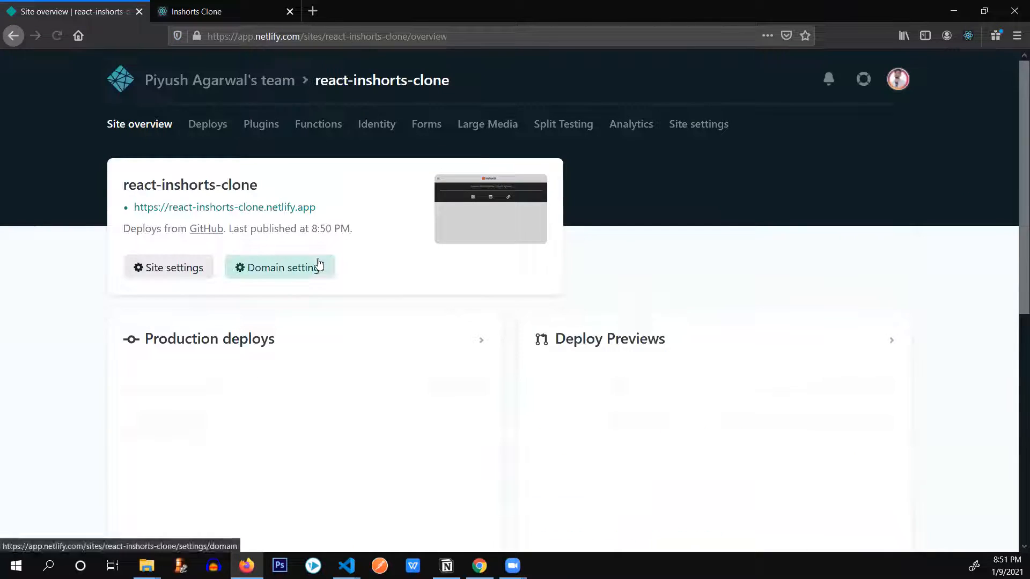
# View the live react-inshorts-clone.netlify.app site and compare its news cards with the github.io version.
pyautogui.click(229, 211)
pyautogui.click(346, 12)
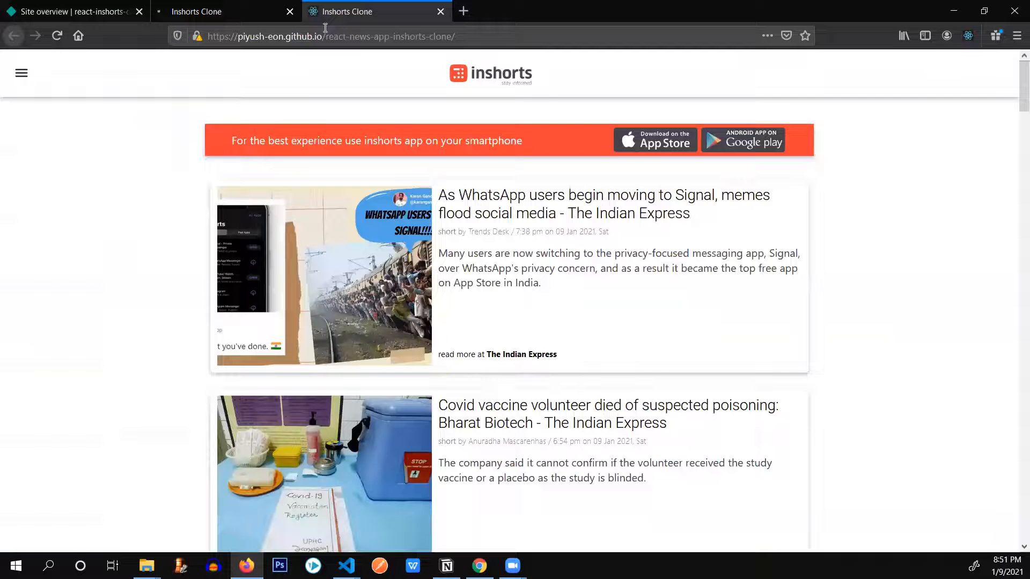
pyautogui.click(209, 11)
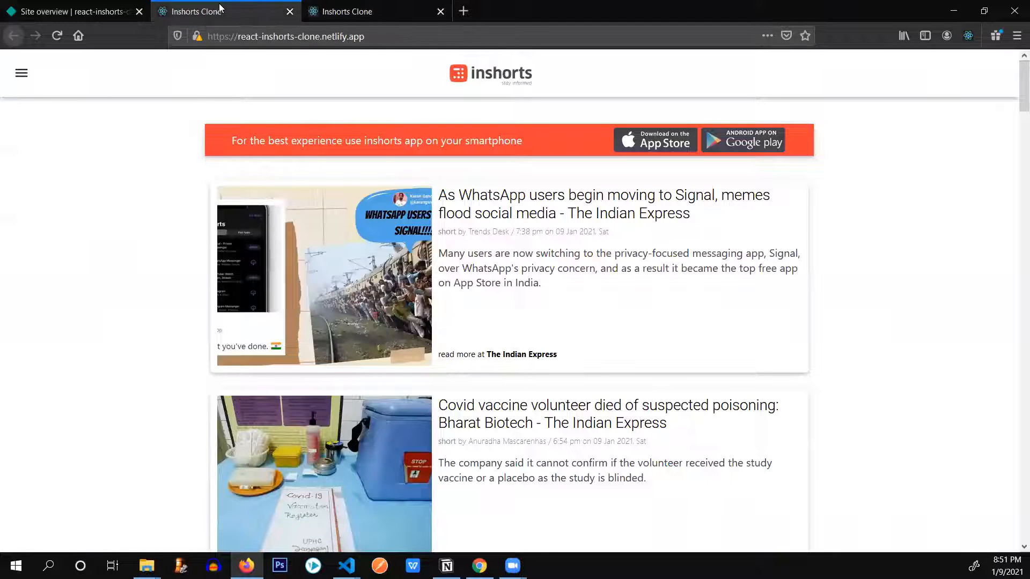
pyautogui.moveTo(217, 156); pyautogui.dragTo(485, 270)
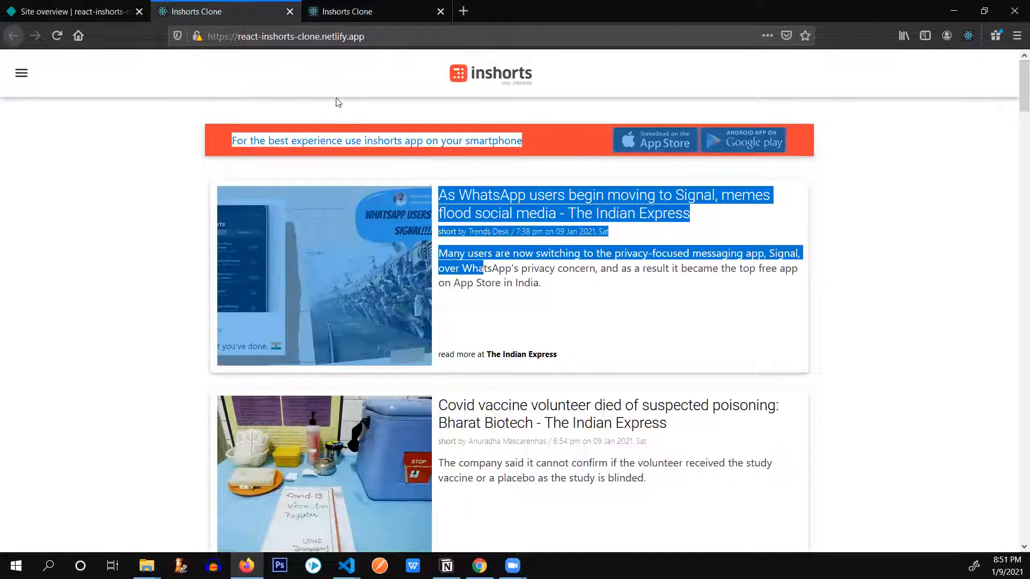
pyautogui.click(321, 36)
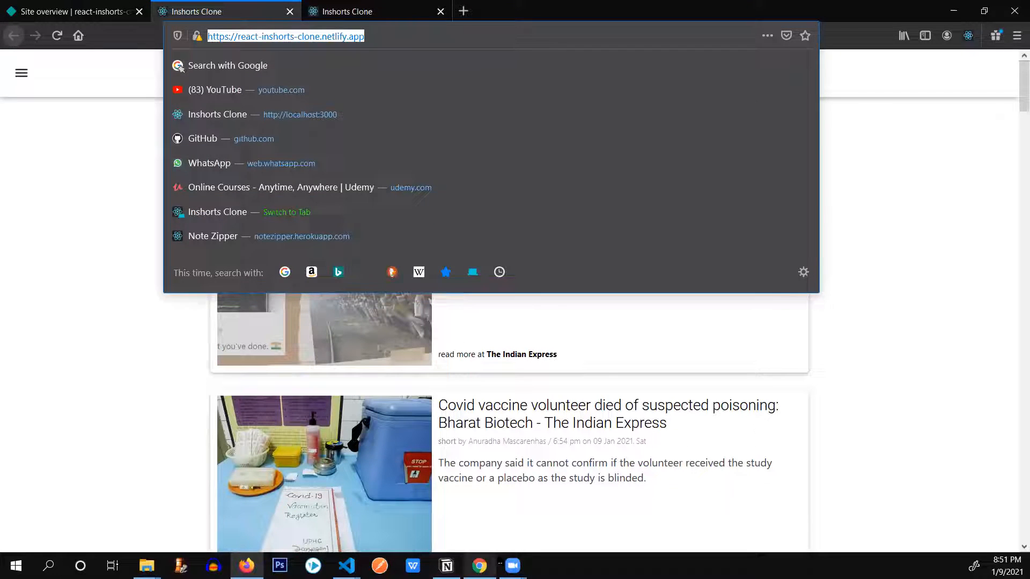
# Load react-inshorts-clone.netlify.app in Chrome to check it, then close the Chrome window.
pyautogui.click(482, 566)
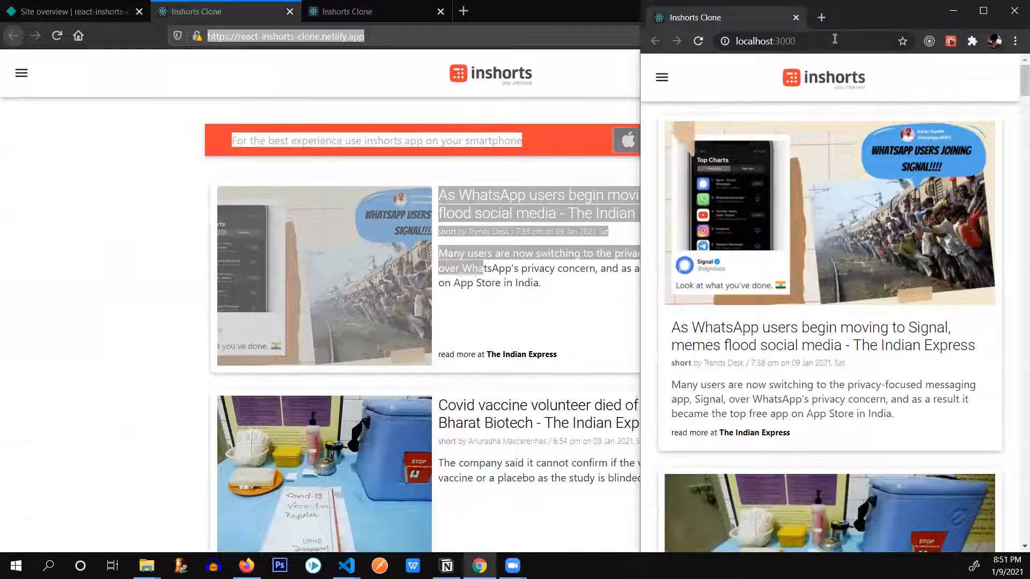
pyautogui.click(834, 41)
pyautogui.write('https://react-inshorts-clone.netlify.app/')
pyautogui.press('Return')
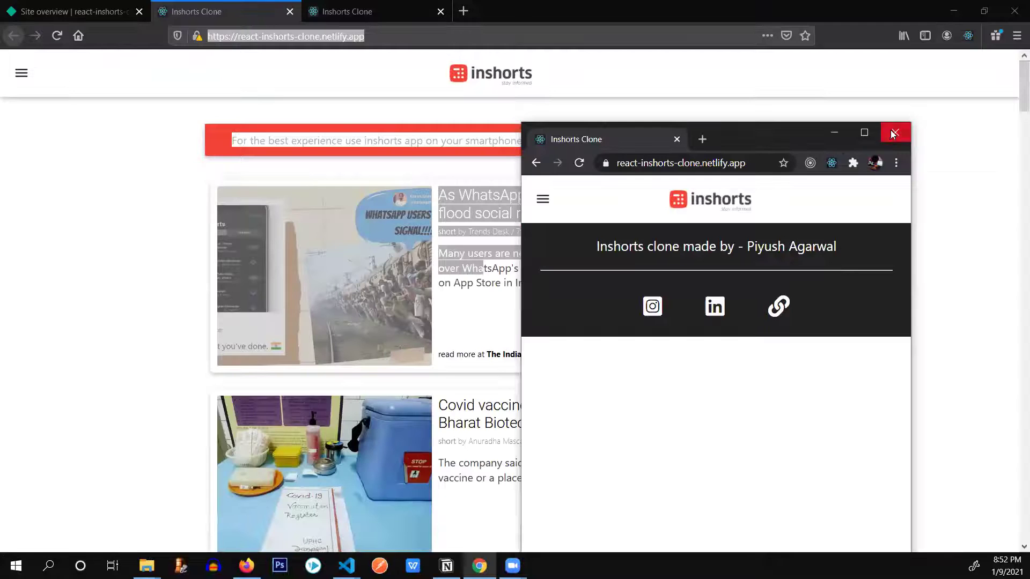
pyautogui.click(890, 130)
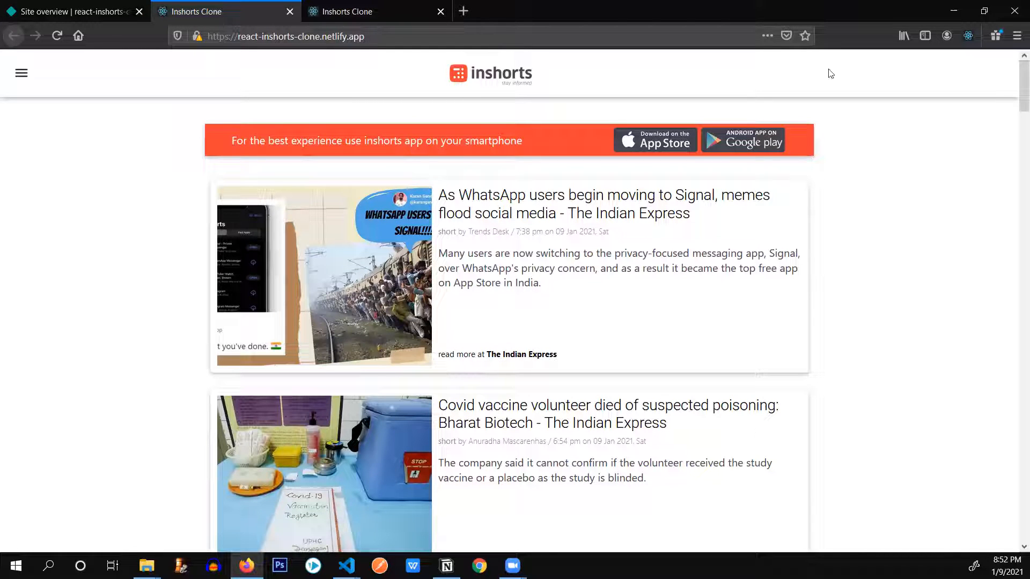
# Visit github.com in a new tab and view the react-news-app-inshorts-clone repository README.
pyautogui.click(463, 12)
pyautogui.write('github.com/')
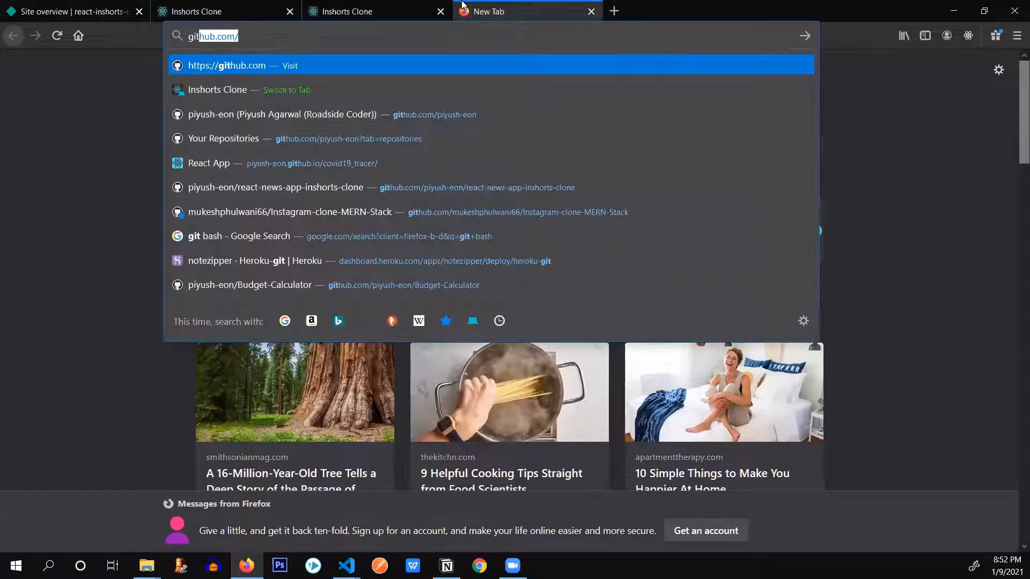
pyautogui.press('Return')
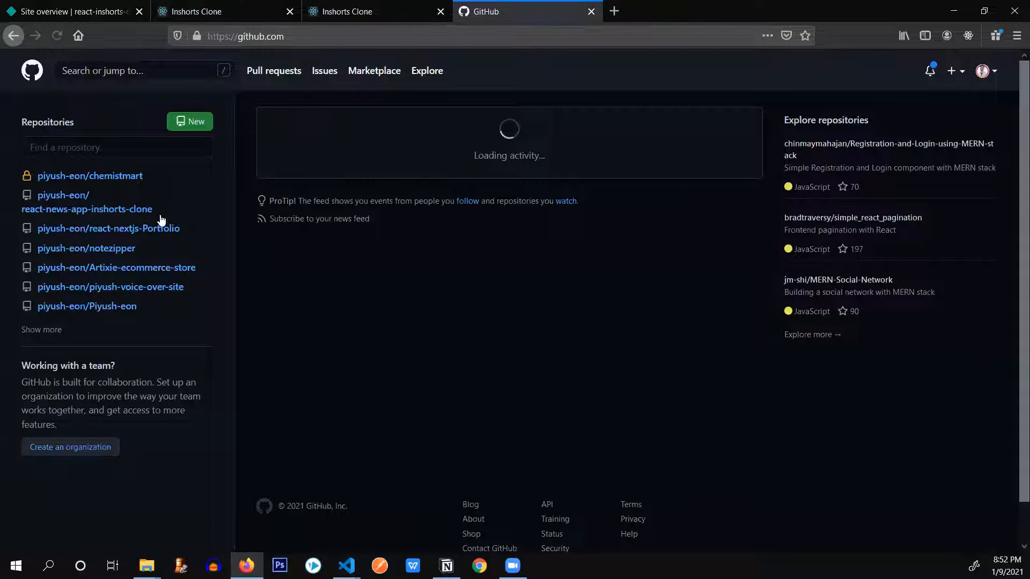
pyautogui.click(149, 211)
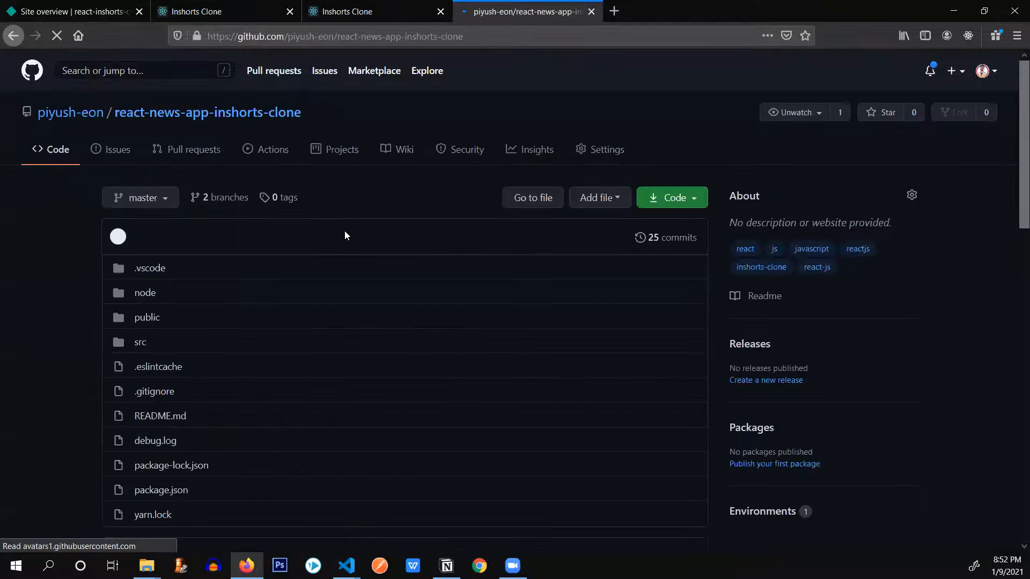
pyautogui.scroll(-5, 346, 231)
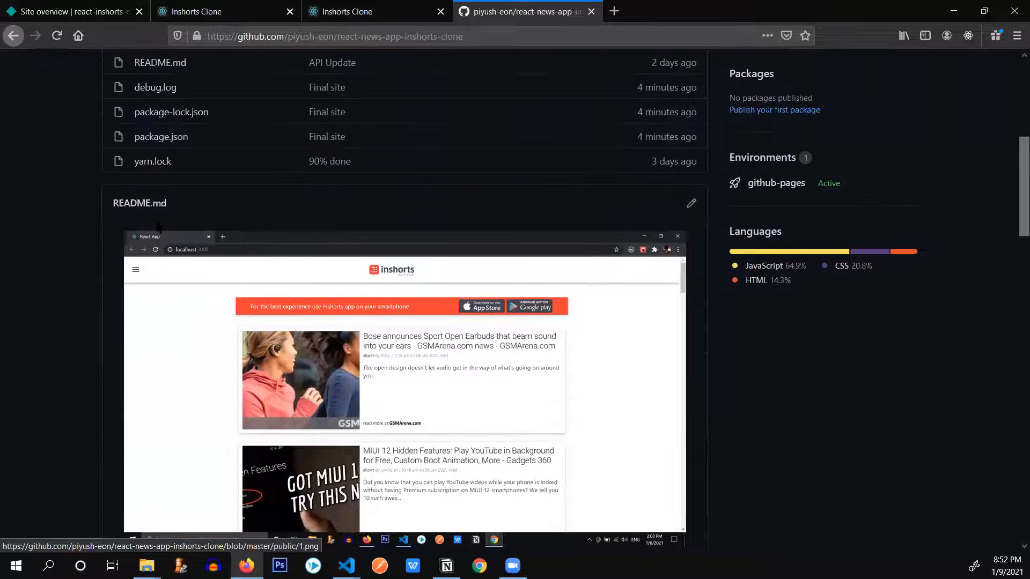
pyautogui.scroll(-5, 159, 222)
pyautogui.scroll(-5, 161, 213)
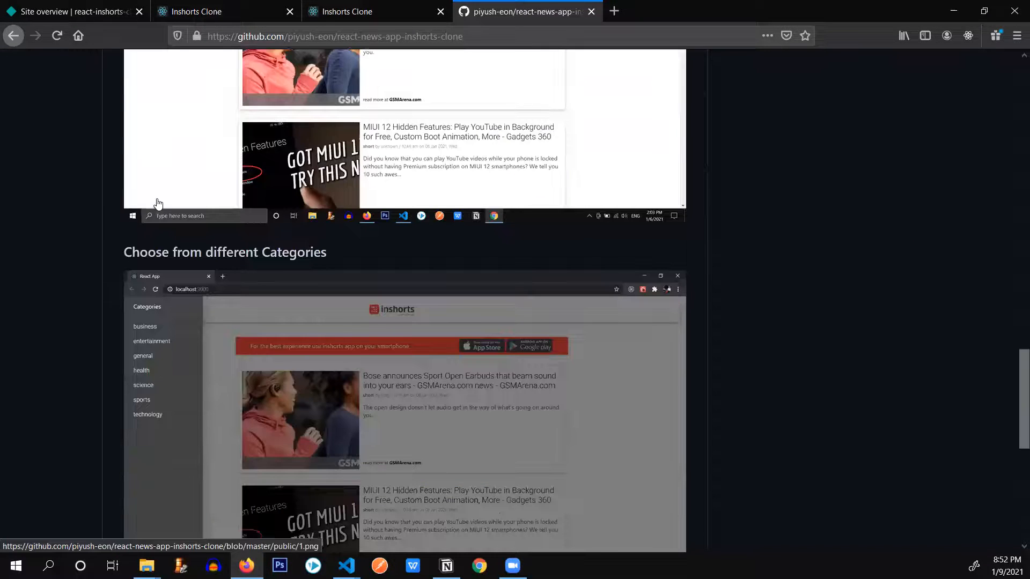
pyautogui.scroll(-5, 172, 199)
pyautogui.scroll(-3, 171, 199)
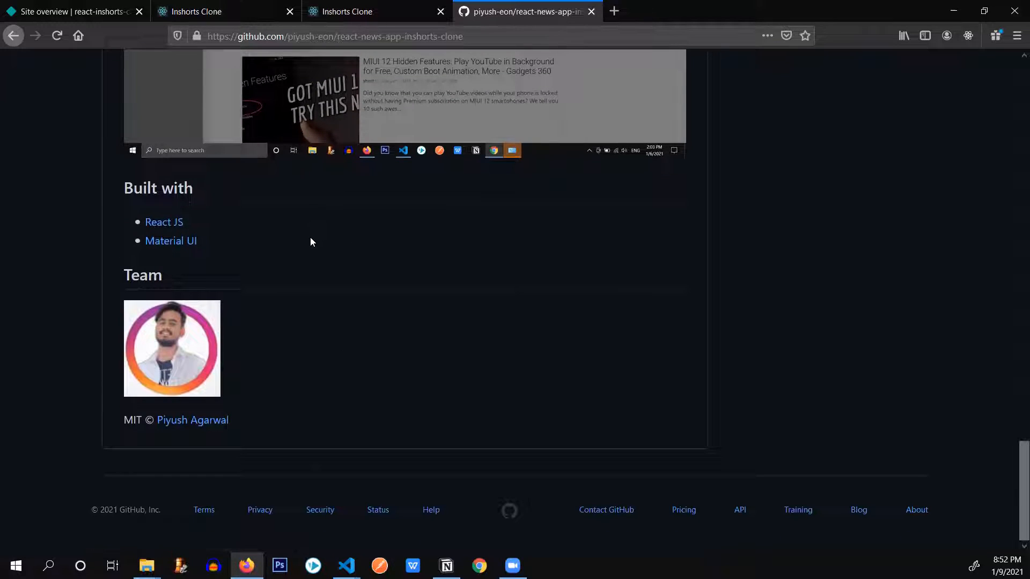
pyautogui.scroll(5, 310, 240)
pyautogui.scroll(5, 309, 239)
pyautogui.scroll(-3, 310, 239)
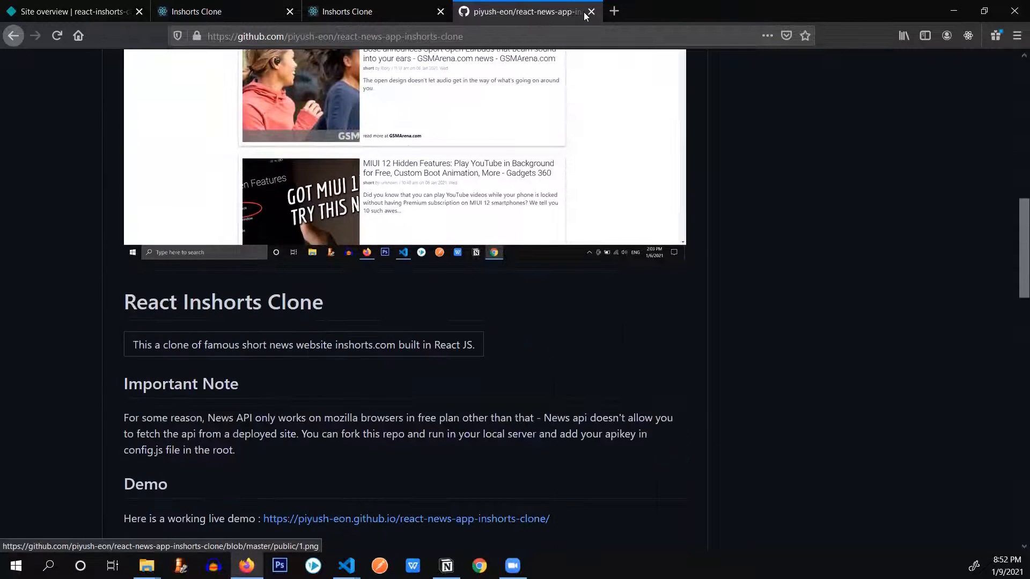
# Close the GitHub and both Inshorts Clone tabs, leaving the Netlify react-inshorts-clone overview.
pyautogui.click(591, 11)
pyautogui.click(96, 10)
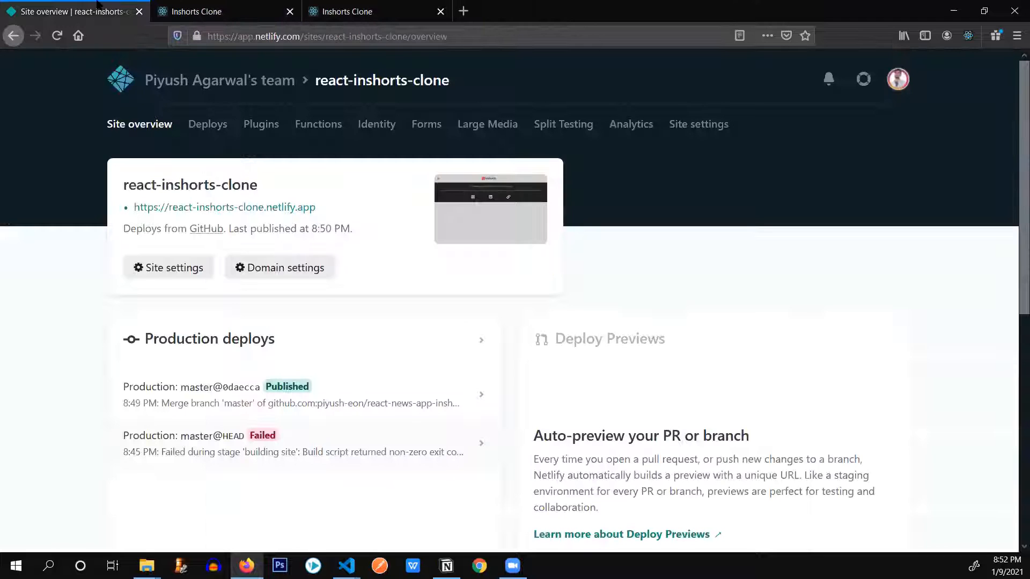
pyautogui.click(290, 11)
pyautogui.click(290, 12)
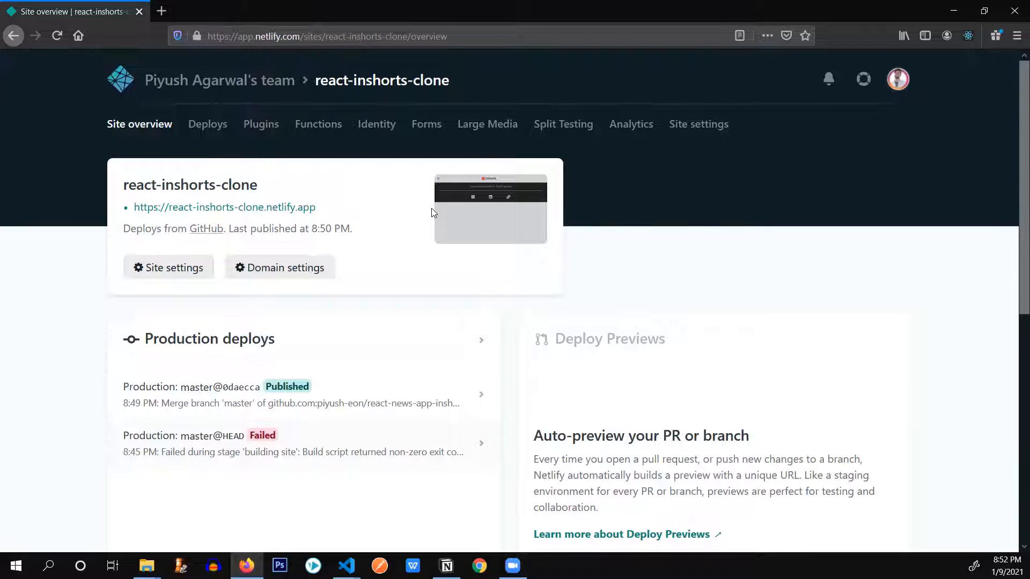